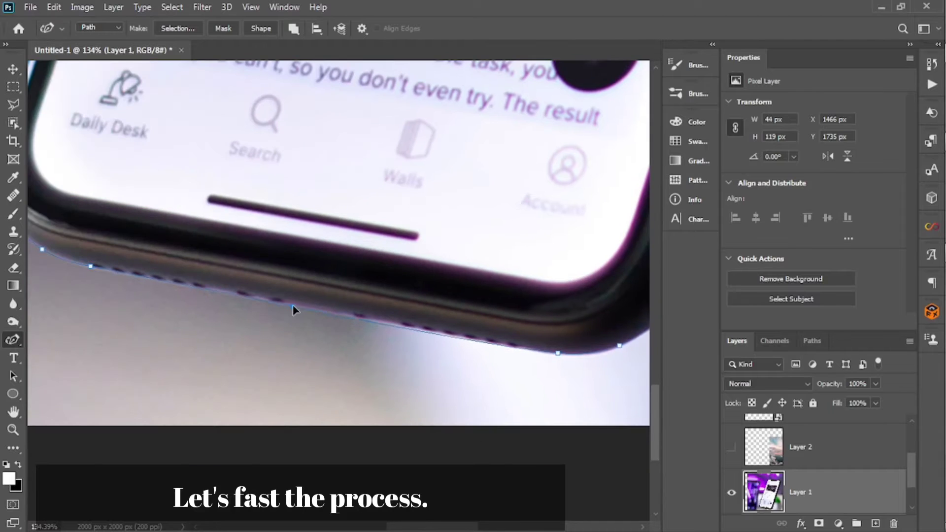
Step: Trace the Curvature Pen path along the phone's bottom and right edges and close it through the upper left edge
left_click_drag(294, 310, 291, 304)
scroll(212, 321, "down", 8)
left_click_drag(452, 97, 256, 391)
left_click(345, 237)
left_click_drag(345, 224, 355, 361)
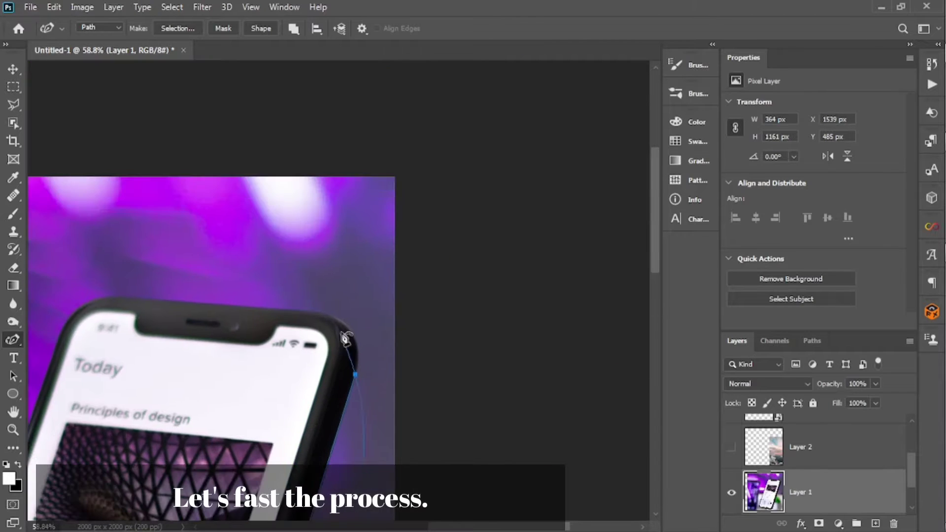
scroll(57, 356, "up", 10)
left_click_drag(57, 356, 377, 74)
left_click(277, 363)
left_click_drag(279, 358, 336, 216)
scroll(411, 215, "down", 12)
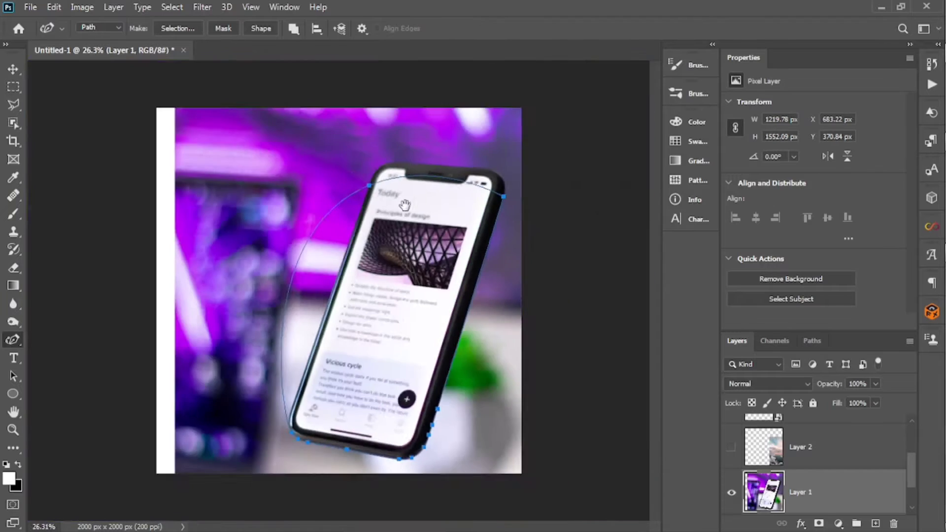
Step: Fit the path to the phone's top edge and its two rounded upper corners with additional anchor points
scroll(439, 204, "up", 10)
left_click_drag(438, 204, 283, 410)
left_click_drag(420, 327, 633, 378)
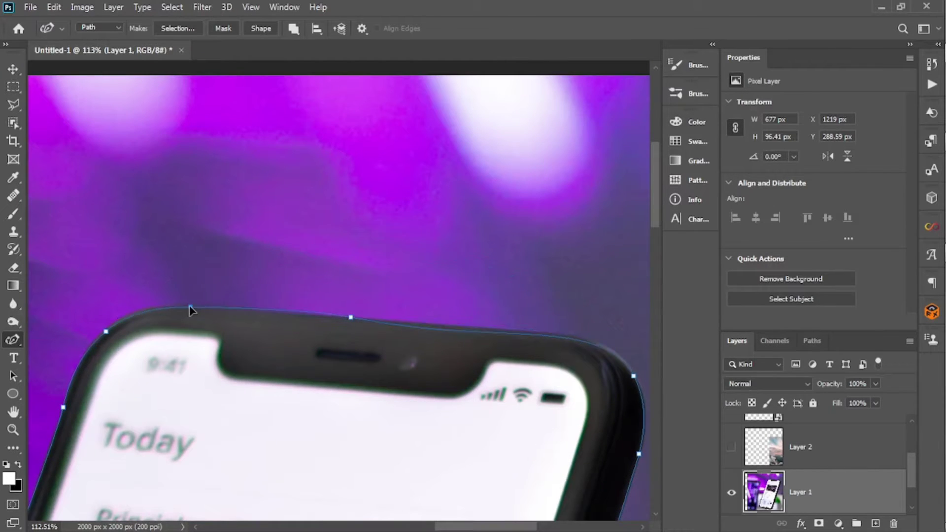
Step: Pull the path tight against the upper part of the phone's left edge with added anchor points
scroll(355, 340, "right", 2)
scroll(345, 316, "down", 10)
scroll(279, 340, "up", 10)
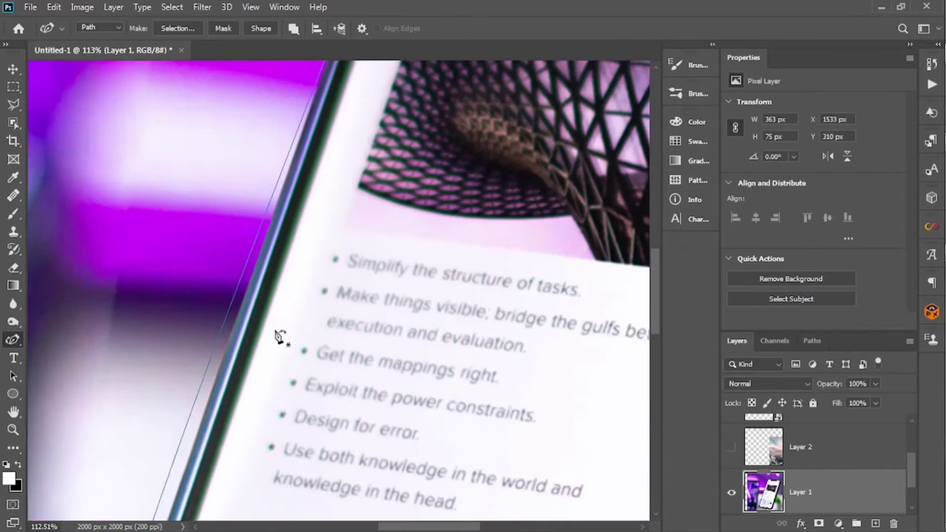
scroll(279, 340, "down", 12)
scroll(269, 365, "up", 5)
left_click_drag(258, 380, 270, 351)
scroll(270, 350, "down", 7)
scroll(285, 345, "up", 15)
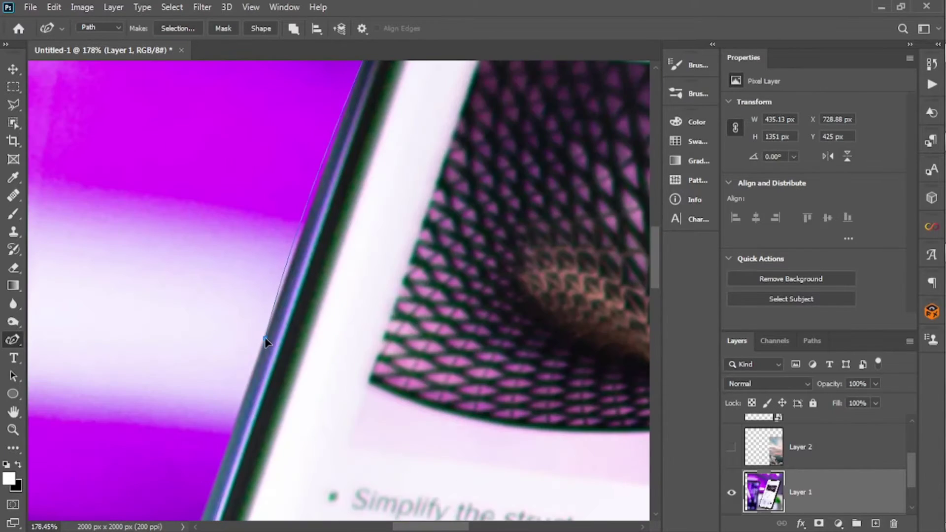
scroll(296, 340, "up", 4)
scroll(405, 330, "left", 2)
scroll(407, 328, "up", 5)
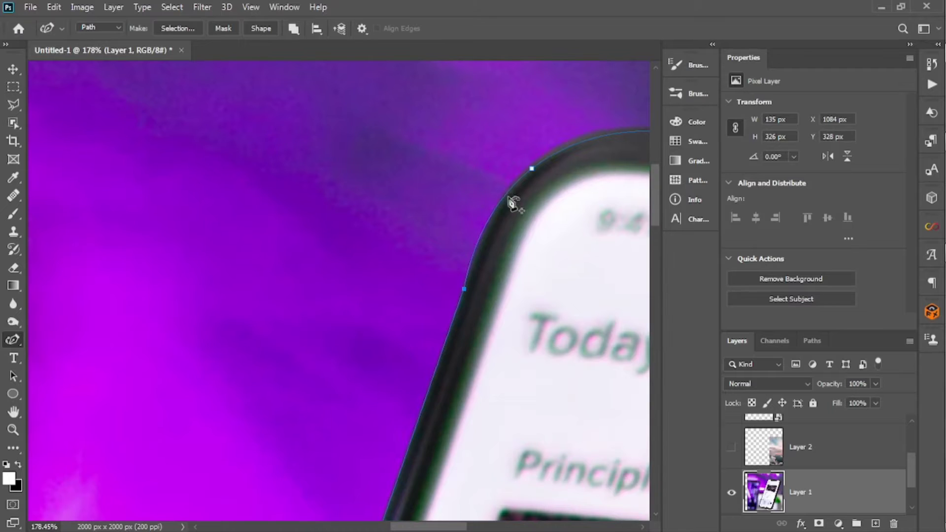
Step: Fit the path along the lower part of the phone's left edge down to the bottom corner
scroll(523, 232, "down", 5)
left_click_drag(506, 460, 533, 217)
left_click_drag(412, 394, 459, 365)
left_click(457, 327)
left_click_drag(414, 459, 478, 232)
left_click_drag(401, 461, 464, 279)
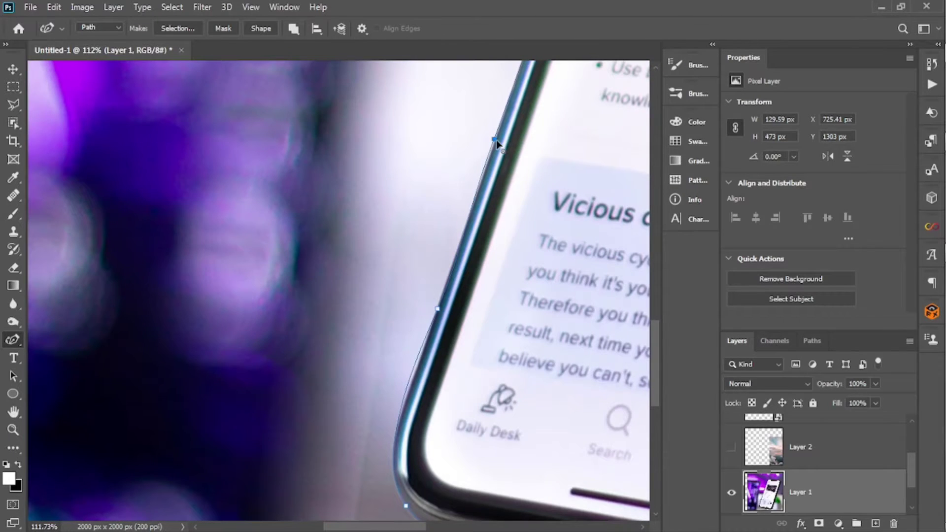
Step: Shape the path around the phone's rounded bottom-left corner to complete the outline
scroll(493, 221, "down", 3)
scroll(488, 305, "down", 2)
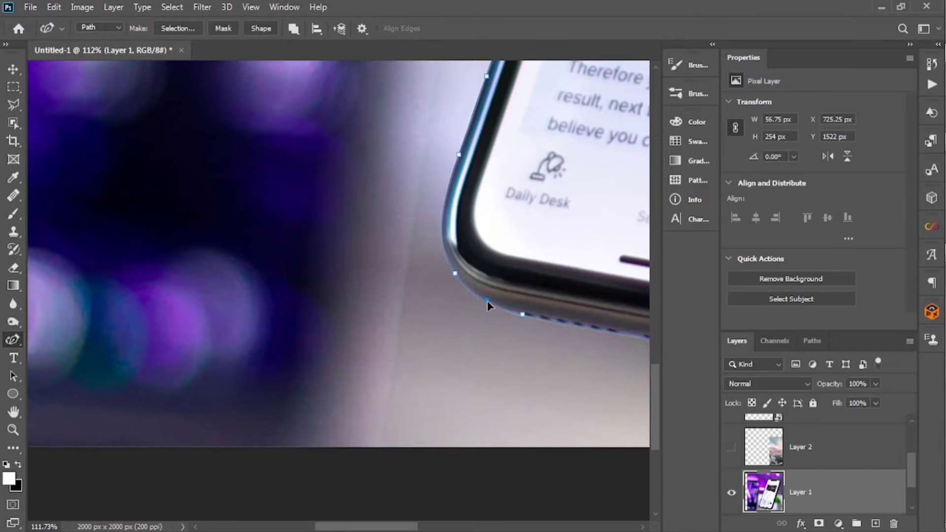
scroll(517, 367, "down", 5)
left_click_drag(496, 339, 228, 260)
scroll(423, 331, "down", 9)
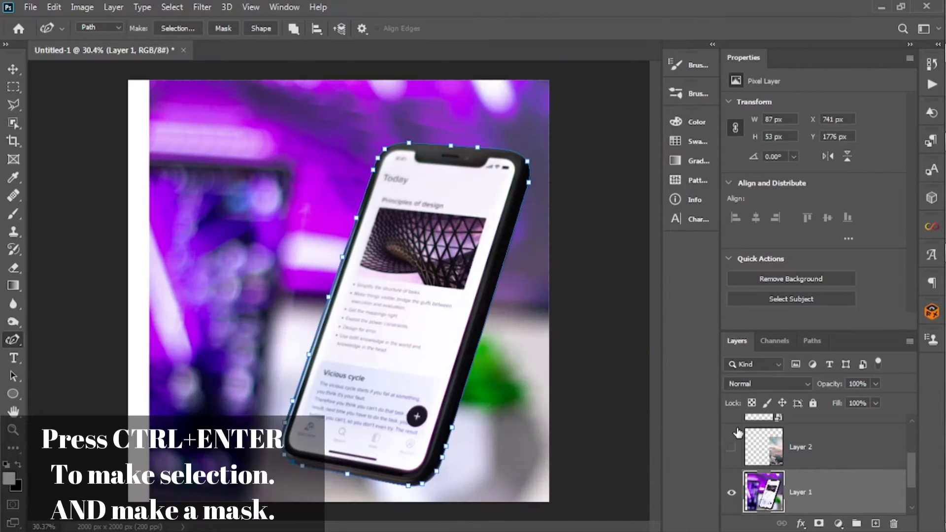
Step: Convert the phone path to a selection and add it as a layer mask on Layer 1
key("ctrl+Return")
scroll(734, 439, "up", 1)
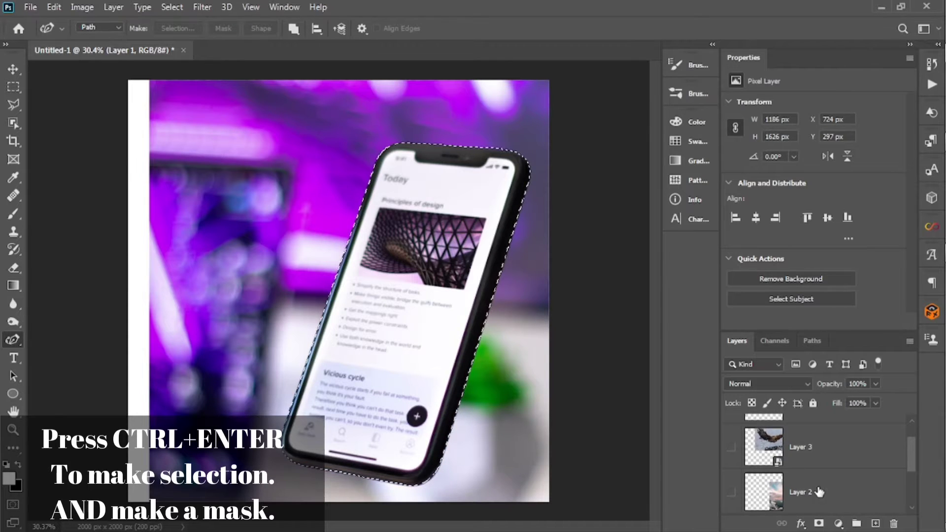
left_click(819, 524)
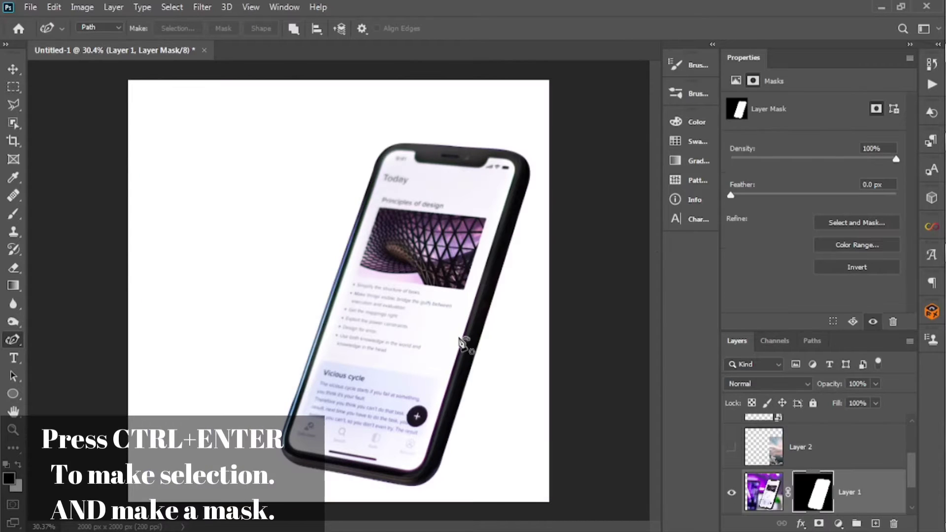
scroll(471, 348, "up", 1)
scroll(471, 349, "down", 2)
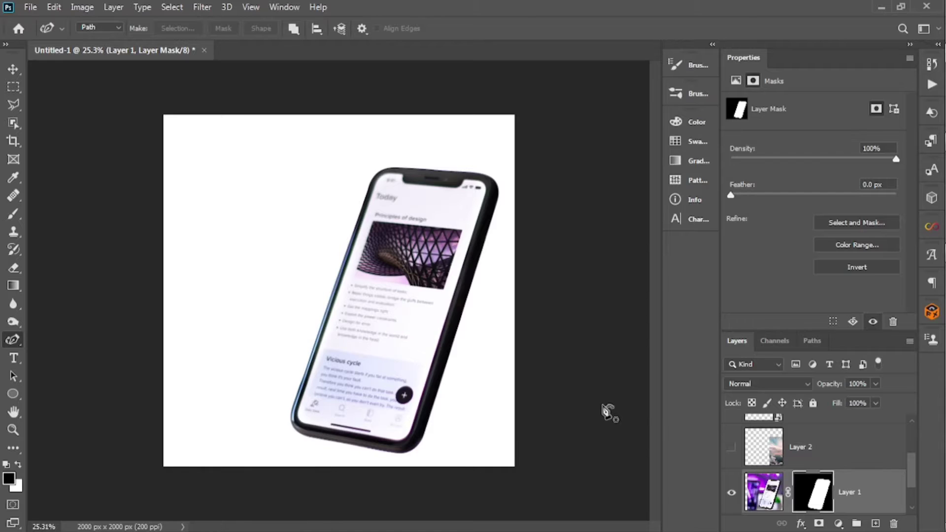
Step: Add a Hue/Saturation adjustment layer above the phone and set Saturation to -100
left_click(840, 524)
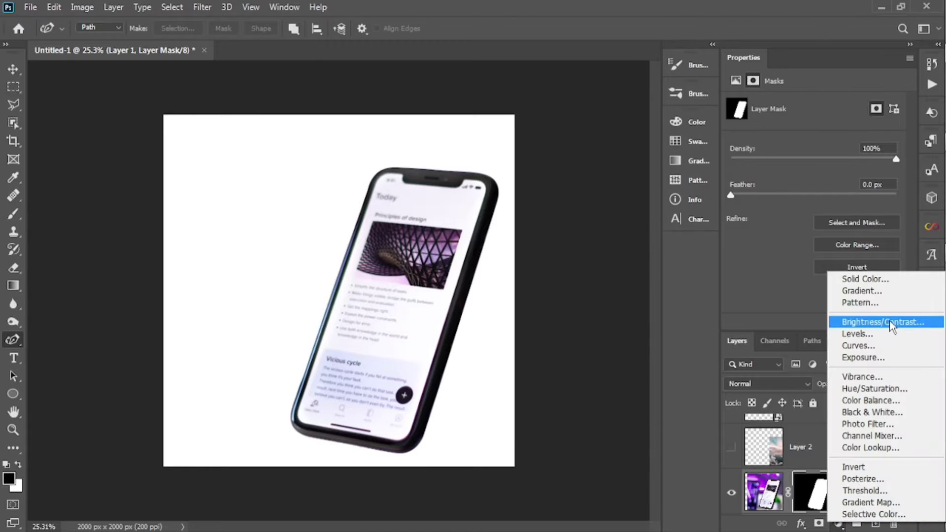
left_click(871, 391)
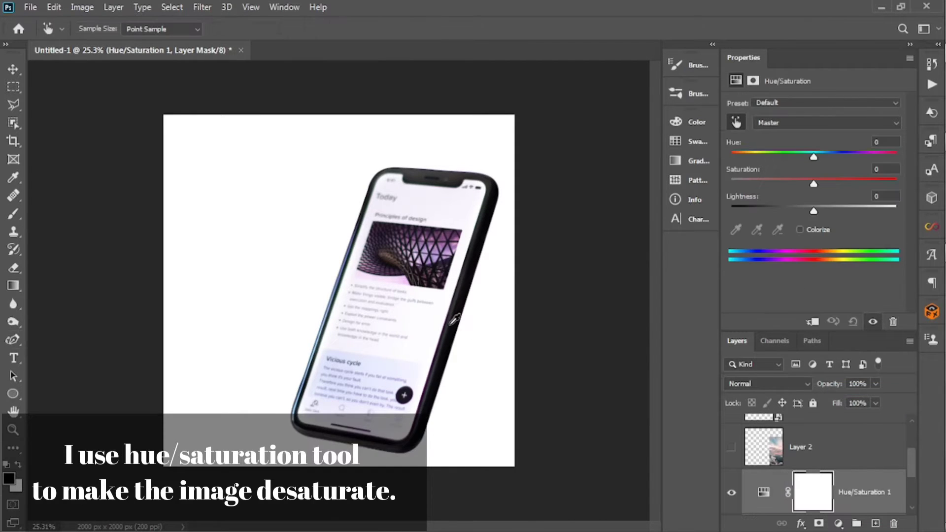
scroll(429, 354, "up", 5, "alt")
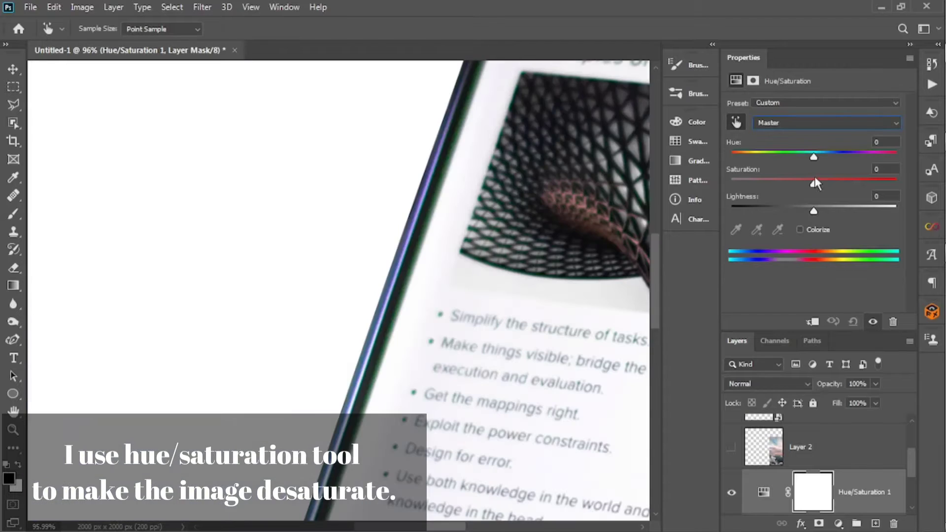
left_click_drag(814, 183, 646, 202)
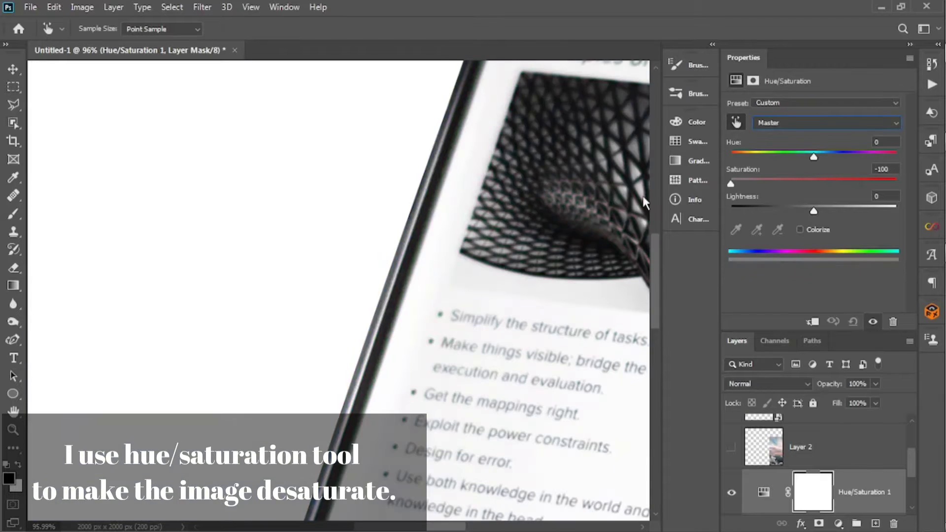
Step: Remove the phone's screen area from Layer 1's mask with Quick Selection, deselect, and inspect the mask on its own
scroll(556, 256, "down", 6)
scroll(481, 258, "up", 5)
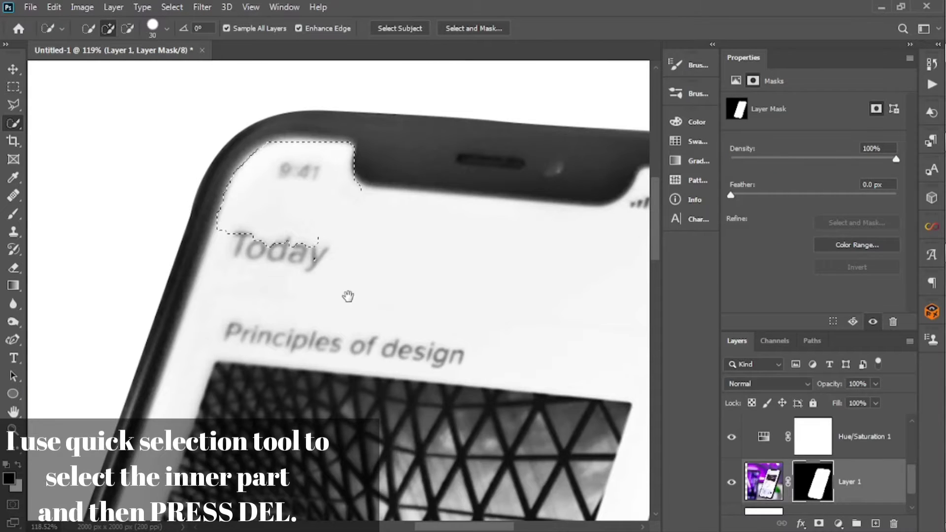
left_click_drag(348, 296, 273, 150)
scroll(273, 151, "down", 5)
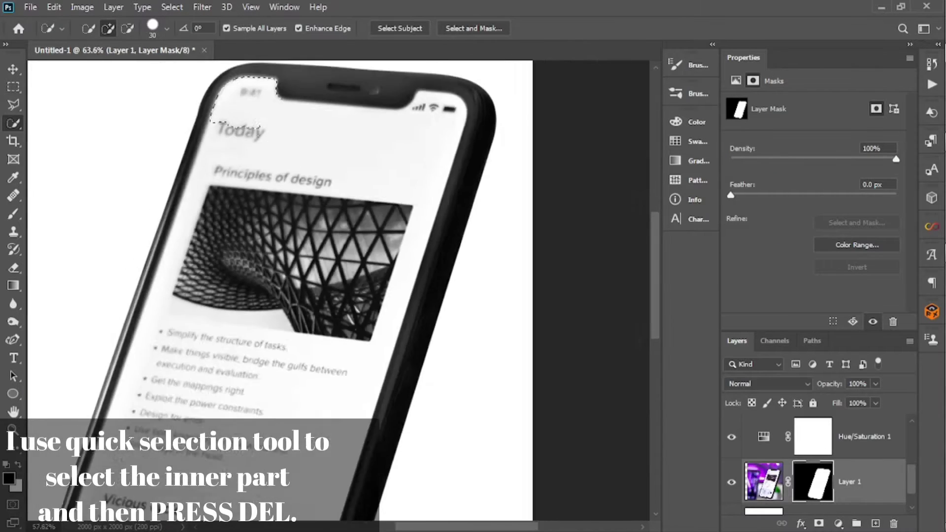
mouse_move(283, 285)
left_mouse_down()
mouse_move(302, 226)
mouse_move(314, 251)
left_mouse_up()
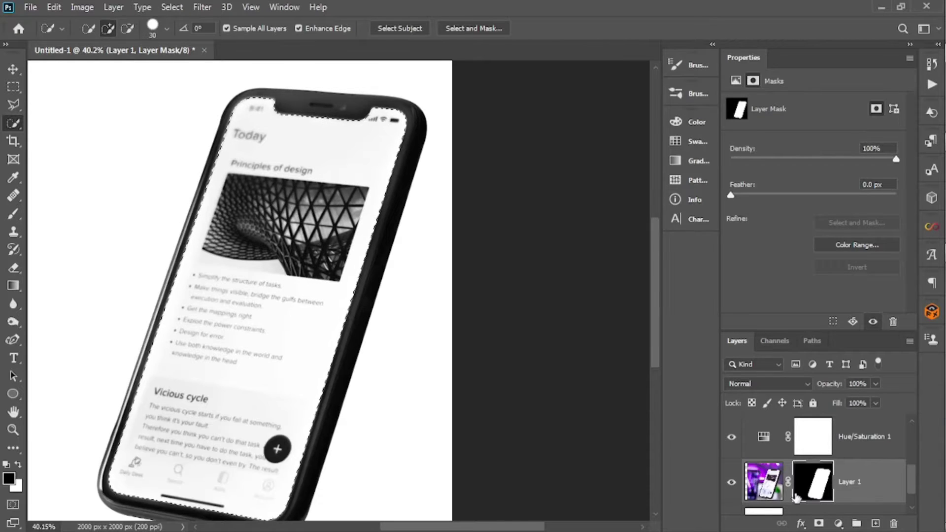
key("Delete")
key("ctrl+d")
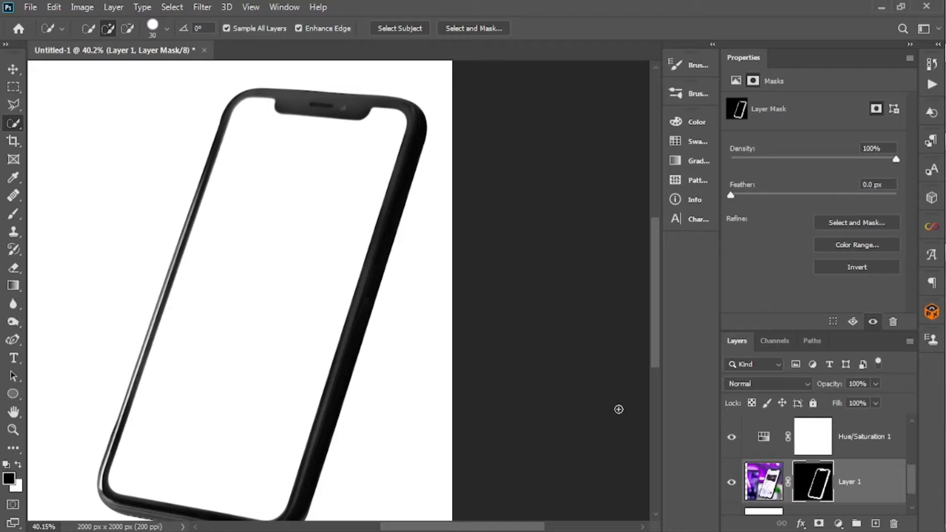
left_click(807, 488, "alt")
scroll(382, 171, "up", 10)
scroll(376, 184, "down", 15)
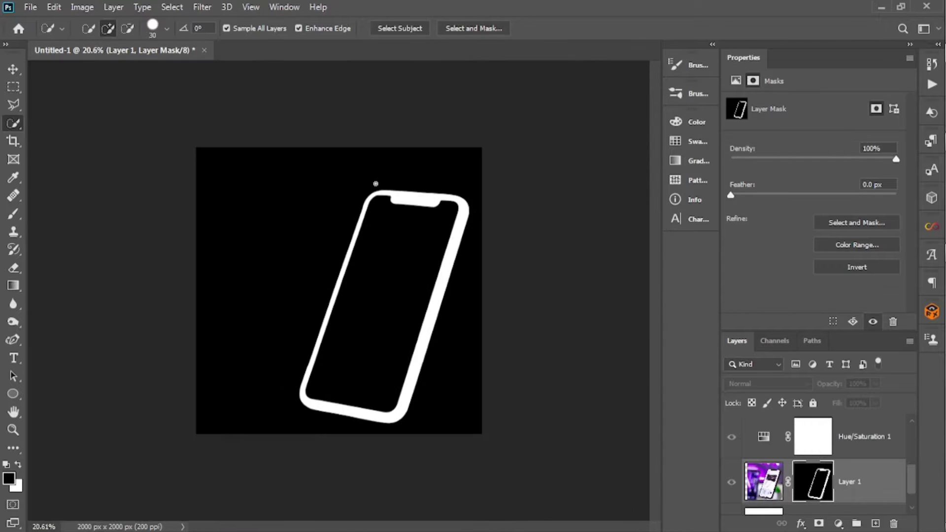
left_click(816, 488, "alt")
Step: Show the sky image on Layer 2, move it behind the phone frame and send it below the phone layer
scroll(823, 468, "up", 2)
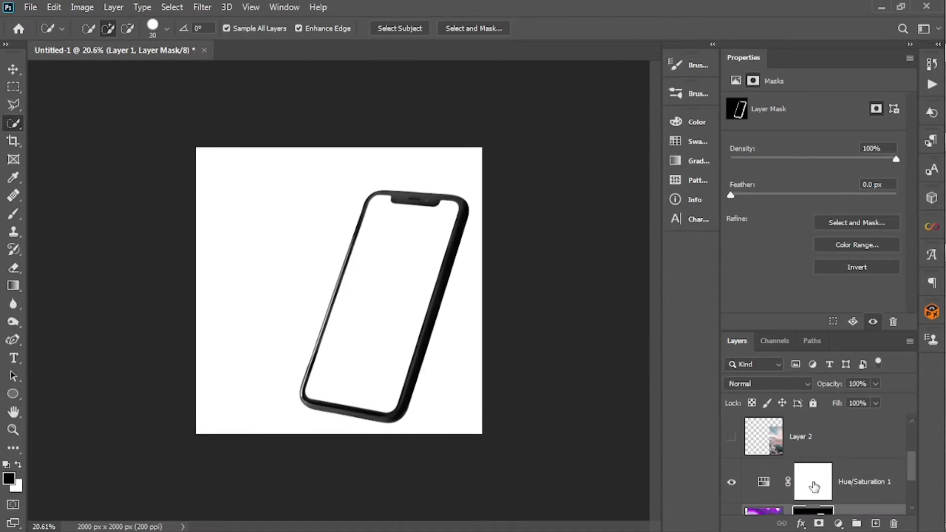
left_click(732, 437)
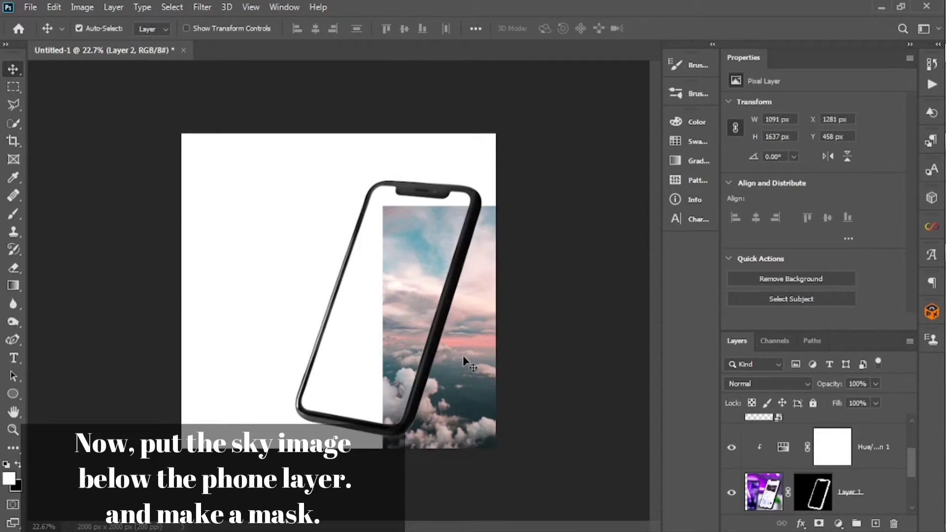
left_click_drag(463, 356, 323, 313)
key("ctrl+bracketleft")
key("ctrl+bracketleft")
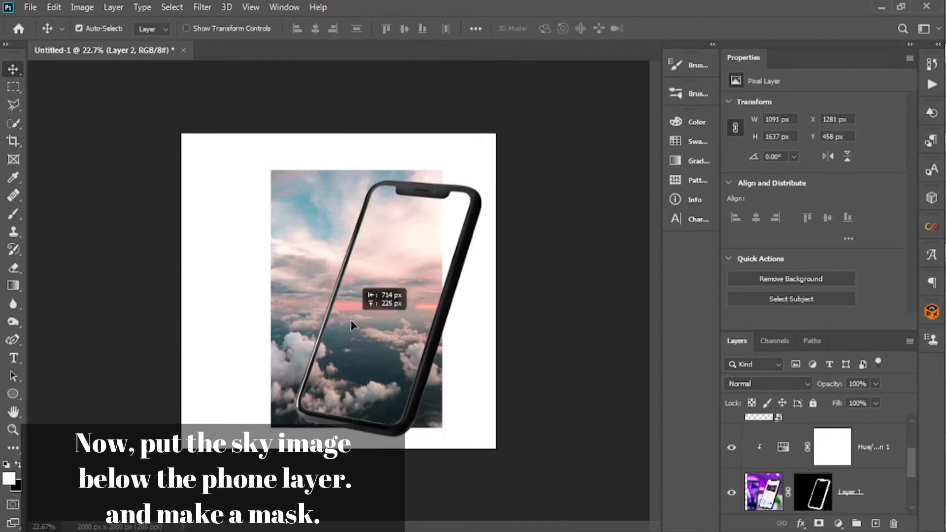
Step: Scale the sky image to about 115.7% and position it against the canvas's upper edge behind the phone frame
key("ctrl+t")
left_click_drag(430, 410, 487, 508)
left_click_drag(460, 334, 453, 280)
left_click_drag(382, 297, 408, 295)
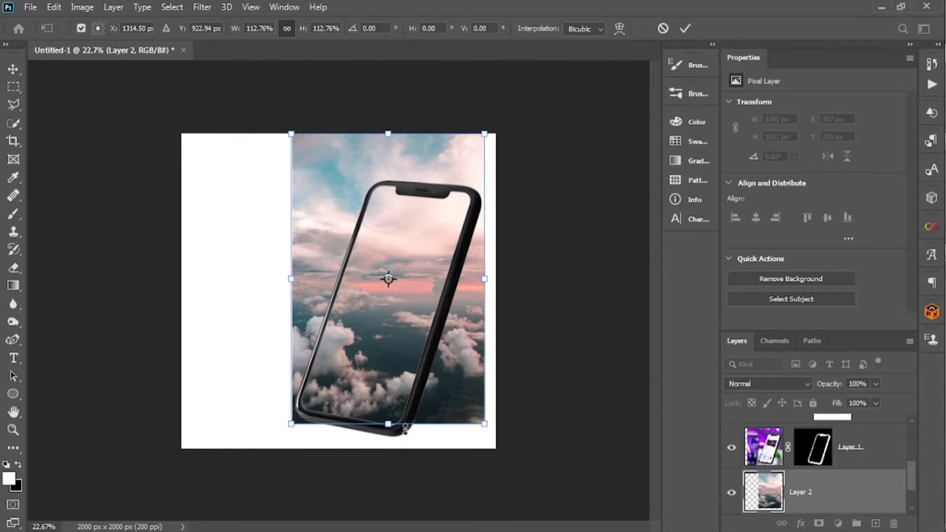
left_click_drag(407, 425, 407, 432)
mouse_move(409, 343)
left_mouse_down()
mouse_move(417, 347)
mouse_move(398, 342)
left_mouse_up()
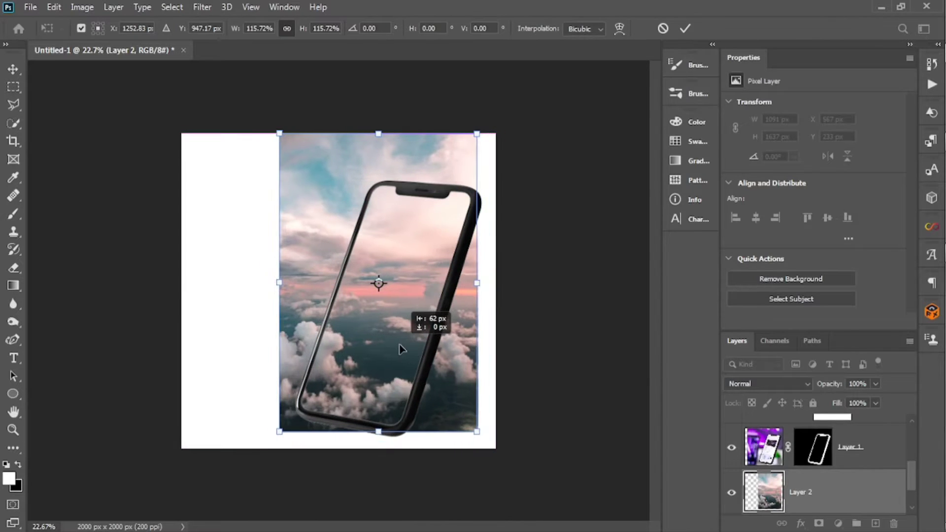
left_click(685, 28)
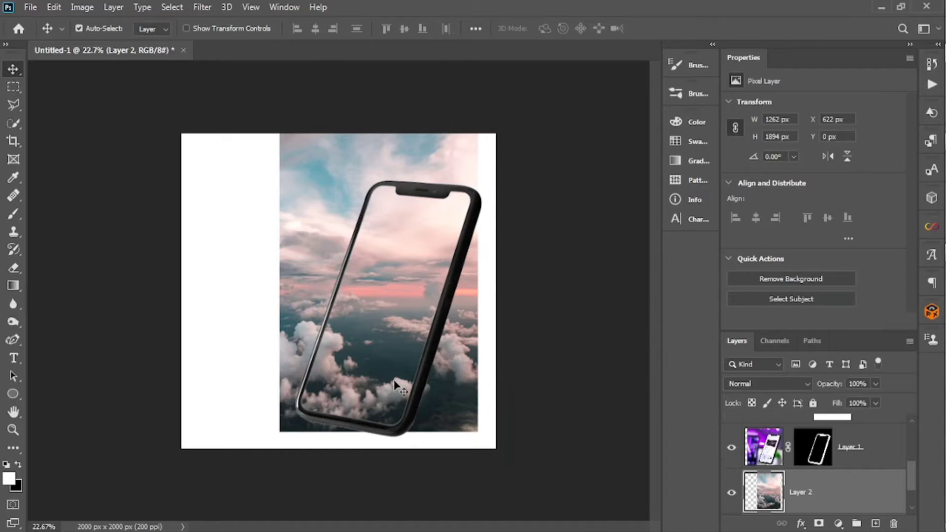
Step: Mask the sky layer with the phone frame's mask shape and select the phone's inner screen area
scroll(395, 382, "up", 3)
scroll(397, 385, "down", 2)
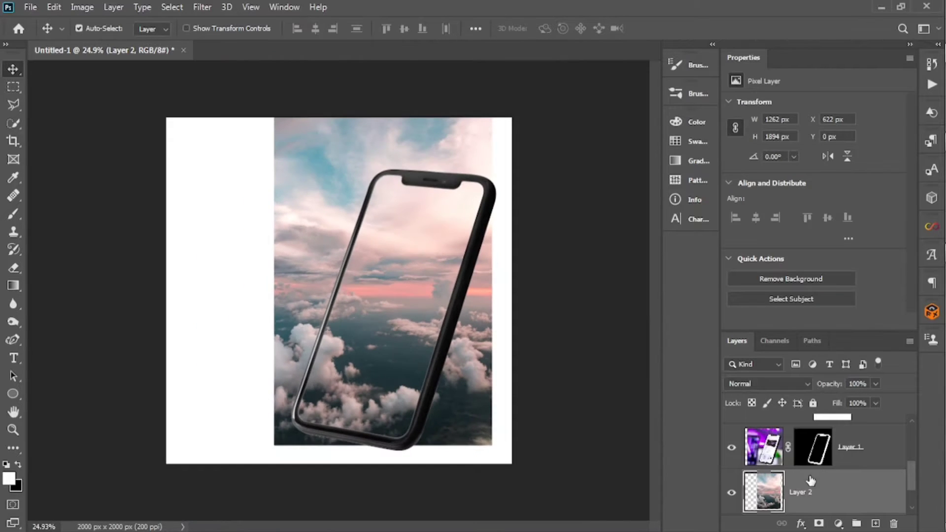
left_click(814, 448, "ctrl")
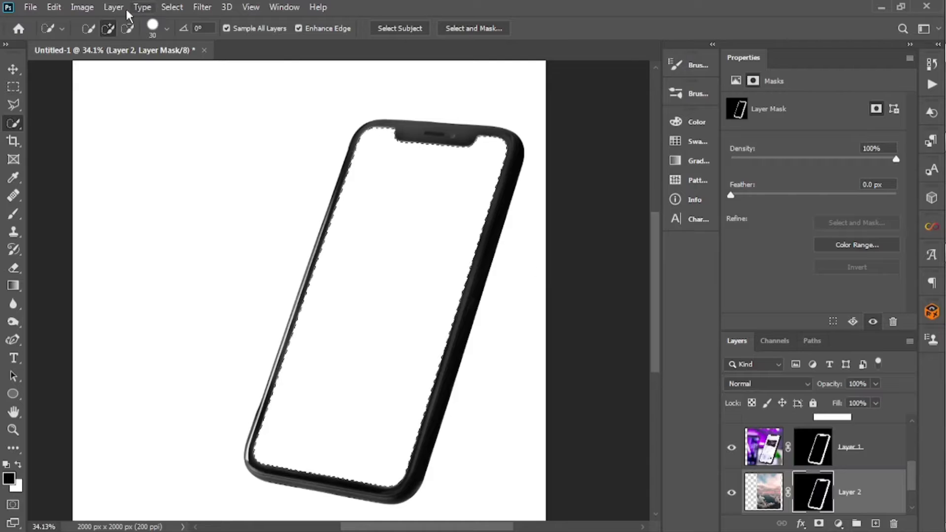
left_click(172, 7)
mouse_move(224, 204)
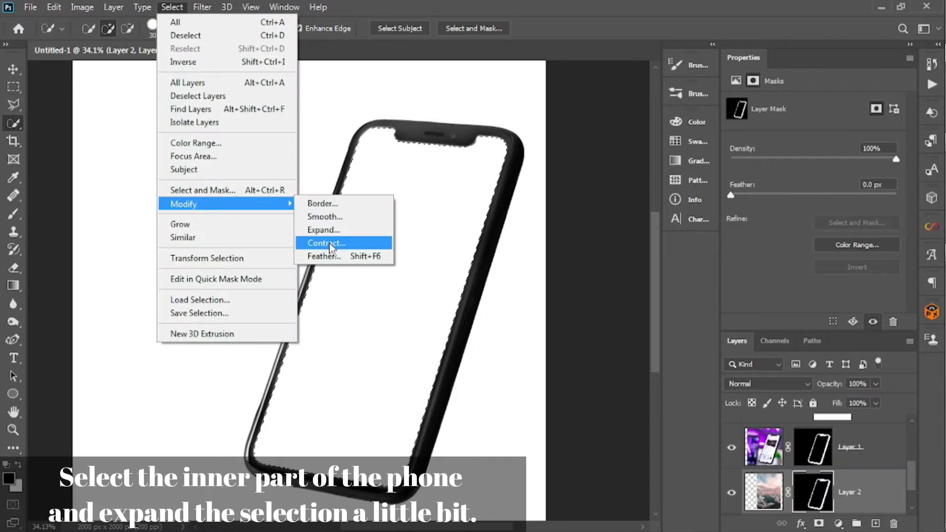
left_click(329, 244)
left_click(559, 190)
Step: Expand the phone screen selection slightly and fill it with white on the sky layer's mask
left_click(181, 7)
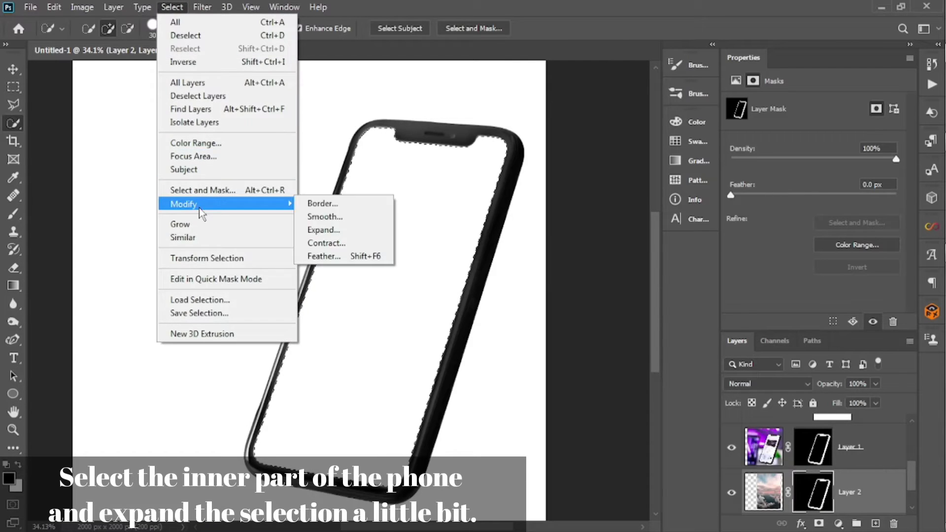
left_click(324, 229)
left_click(559, 167)
mouse_move(933, 445)
key("ctrl+BackSpace")
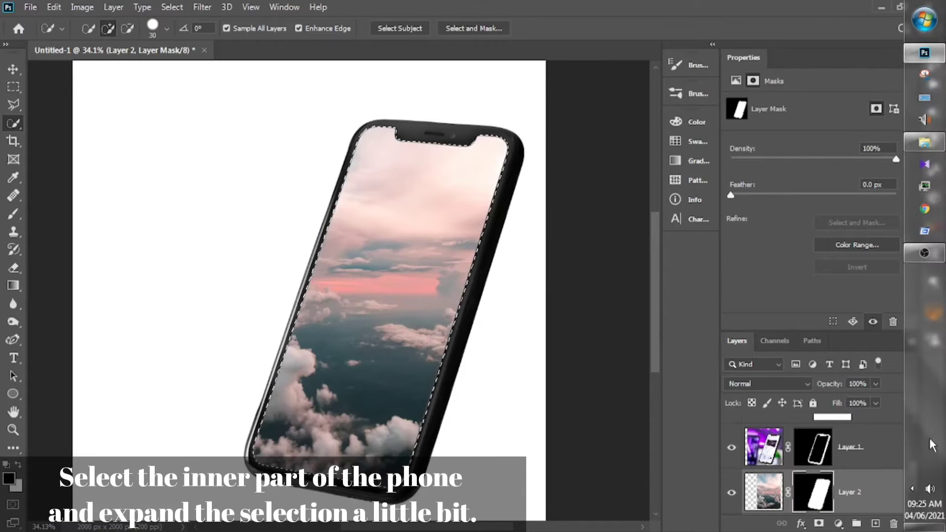
Step: Show the turtle image on Layer 4 and move its layer between the phone and sky layers
scroll(273, 313, "down", 3)
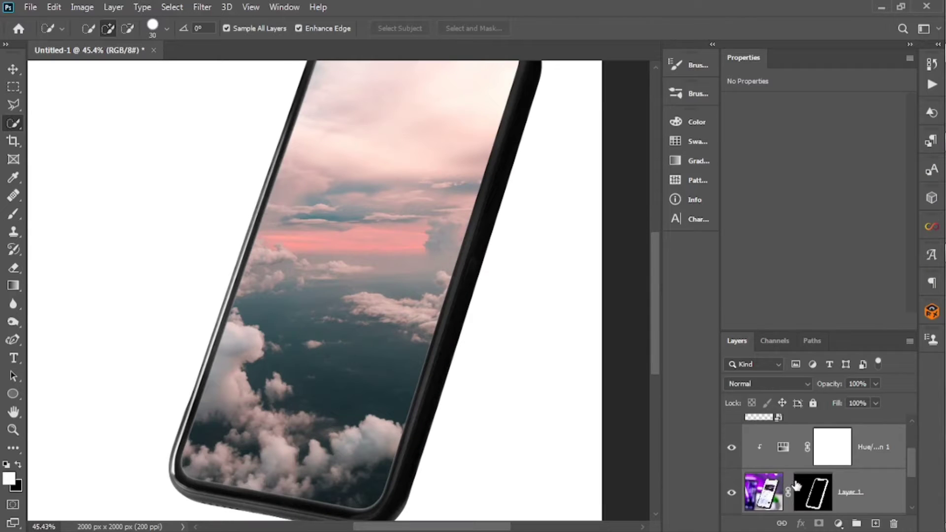
scroll(796, 485, "up", 3)
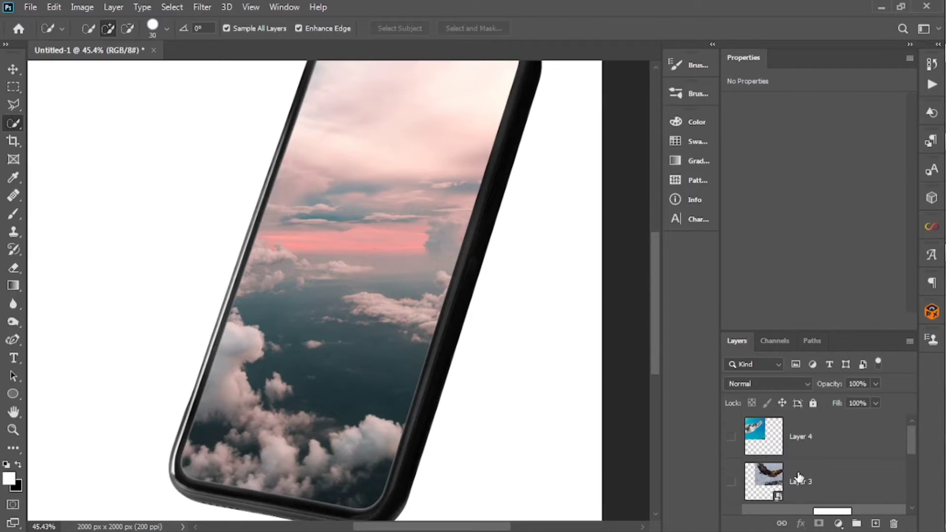
left_click(731, 437)
left_click_drag(838, 440, 851, 422)
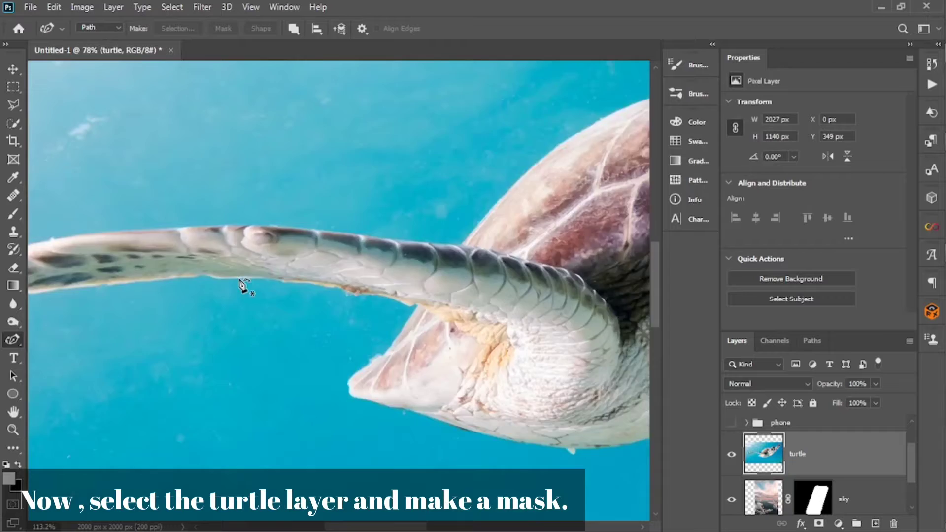
Step: Start a Curvature Pen path at the tip of the turtle's outstretched flipper and trace the beginning of its upper edge
scroll(243, 285, "up", 3)
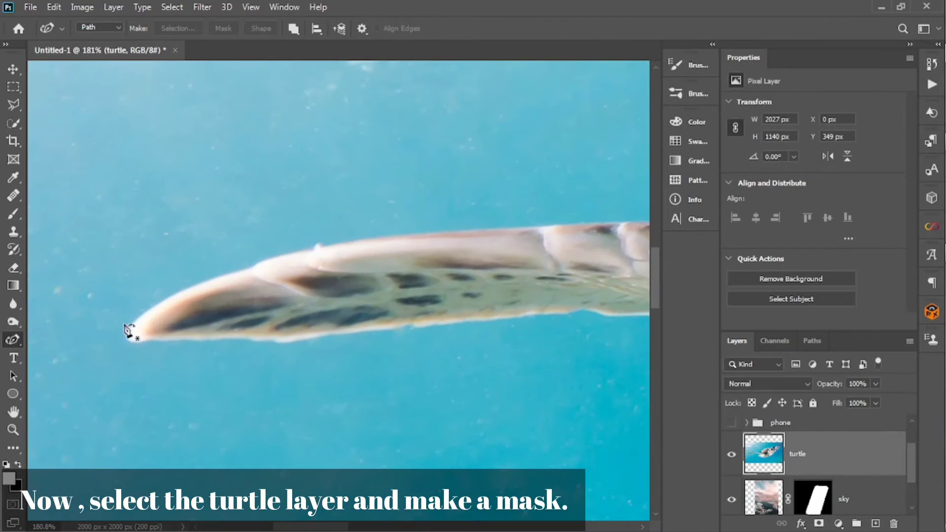
left_click(134, 323)
left_click(185, 289)
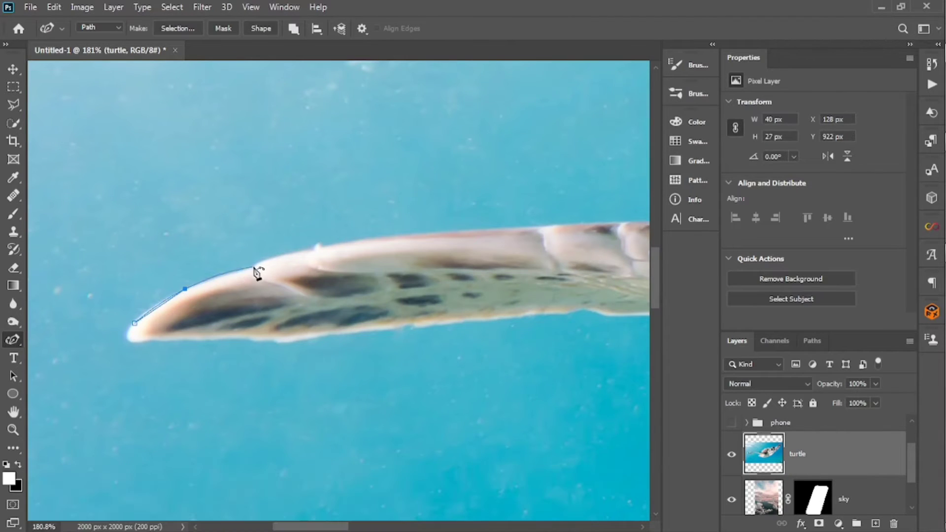
left_click(275, 262)
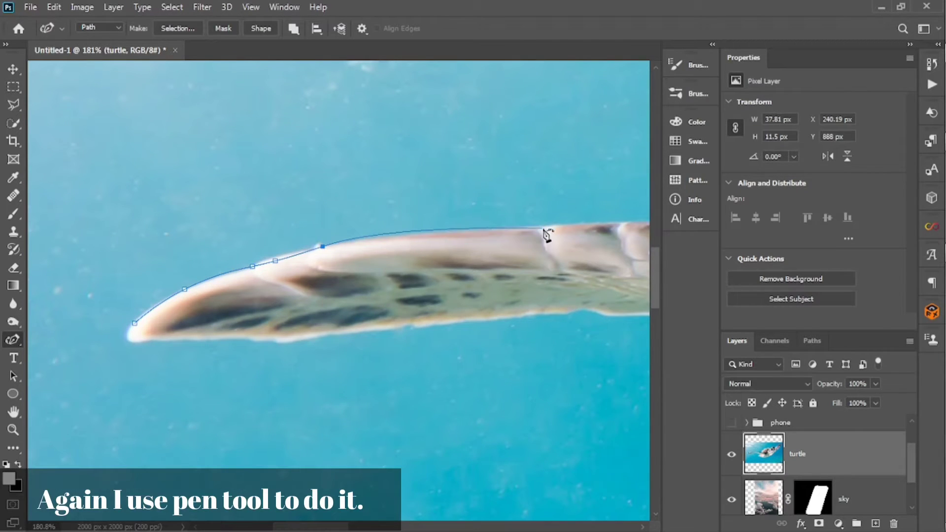
Step: Continue the path along the outstretched flipper's upper edge to the shell and fit its curve to the outline
scroll(394, 236, "right", 10)
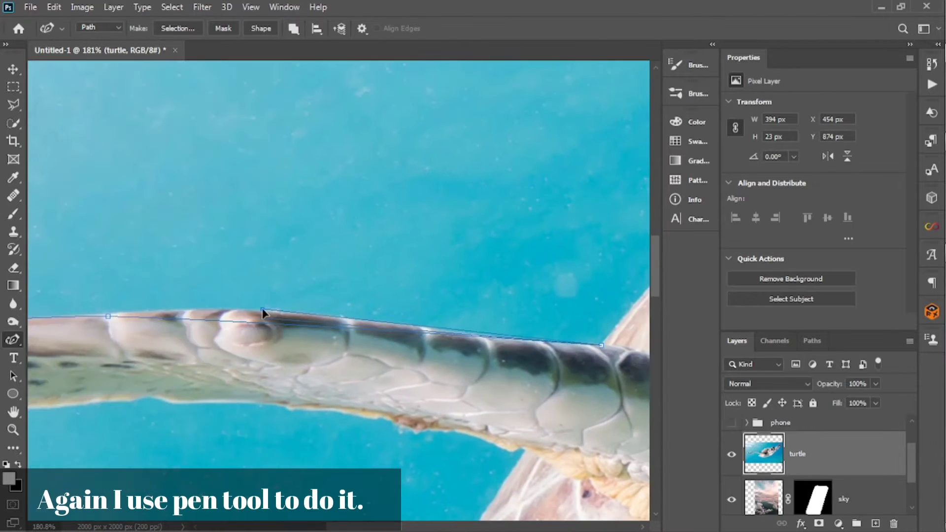
left_click(272, 317)
left_click_drag(273, 317, 249, 309)
left_click_drag(456, 344, 340, 336)
left_click(222, 318)
left_click_drag(223, 325, 542, 323)
left_click_drag(358, 320, 28, 321)
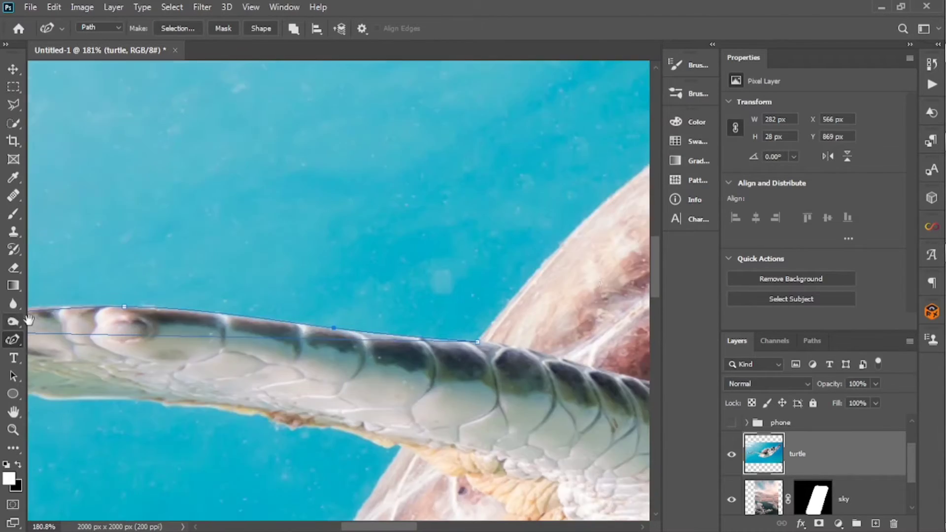
Step: Trace the upper outline of the turtle's shell, from the flipper towards the head
left_click_drag(518, 276, 204, 324)
left_click(212, 322)
left_click(335, 207)
left_click_drag(477, 158, 305, 262)
left_click(335, 224)
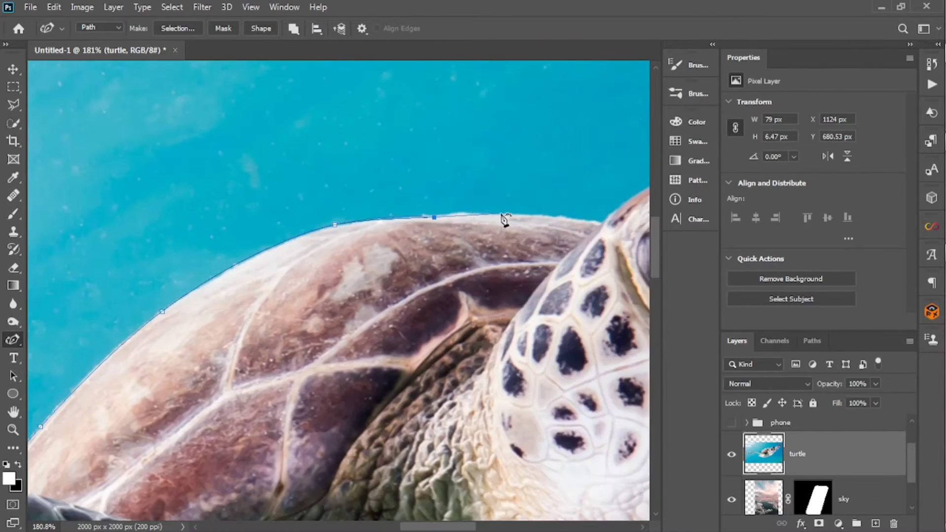
left_click(505, 214)
Step: Extend the path from the shell over the top of the turtle's head
left_click_drag(599, 224, 249, 312)
left_click(431, 224)
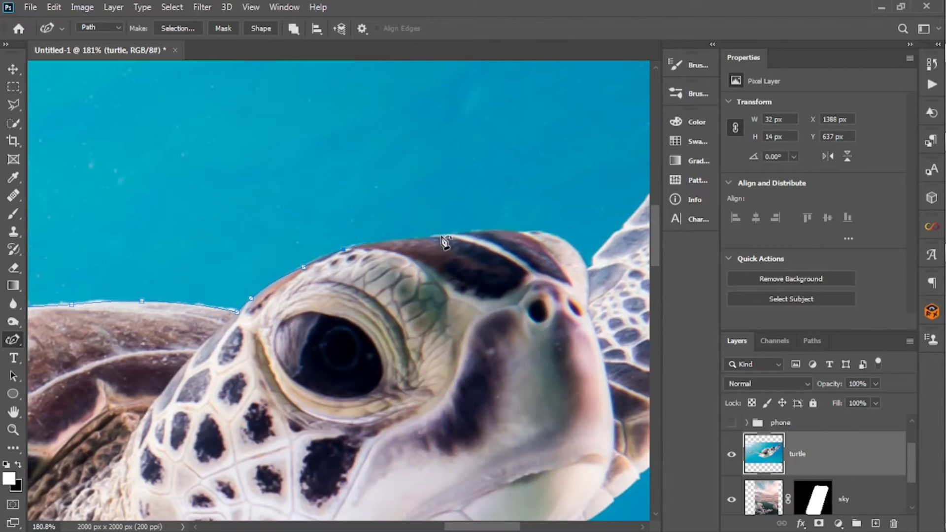
left_click(406, 239)
scroll(419, 240, "up", 3)
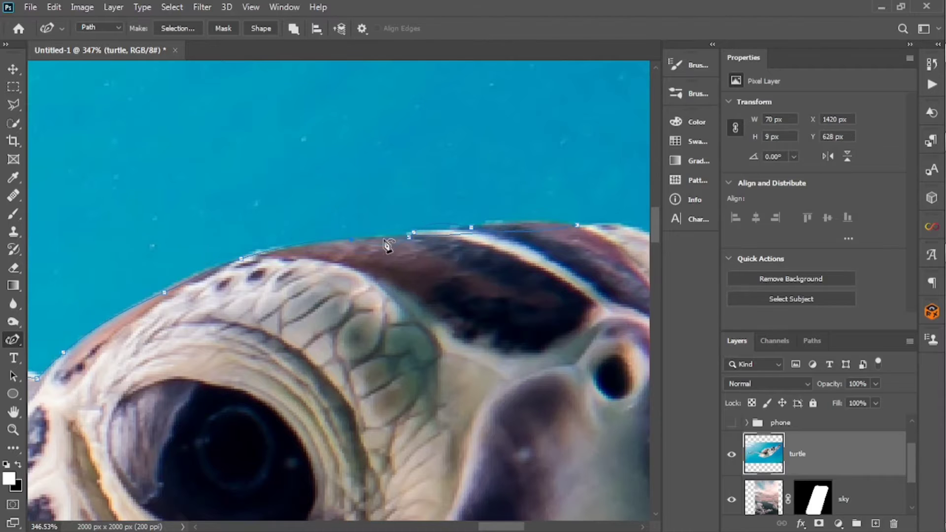
Step: Trace around the snout and up the outer edge of the raised front flipper
scroll(388, 241, "right", 10)
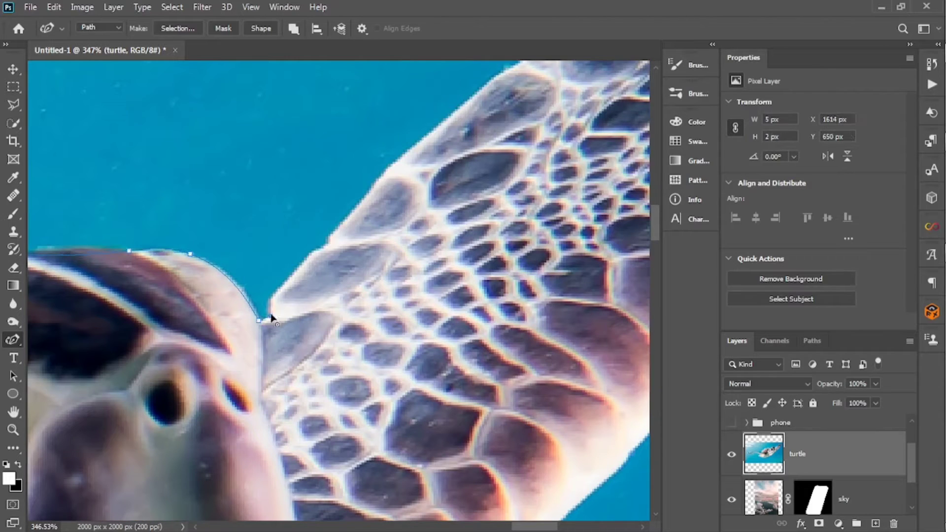
left_click(382, 175)
left_click_drag(467, 87, 218, 276)
left_click(275, 246)
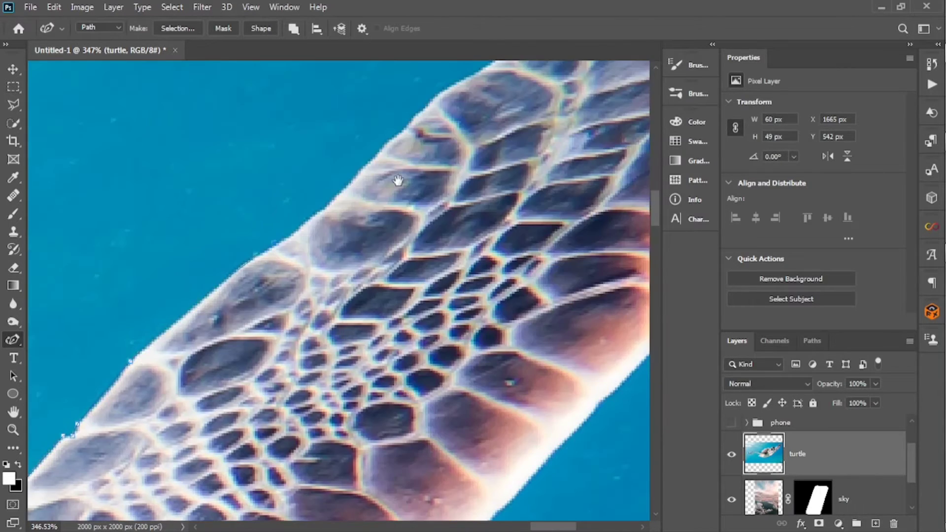
left_click_drag(397, 181, 297, 295)
left_click(321, 227)
left_click(388, 184)
Step: Take the path around the raised flipper and roughly along the turtle's underside, closing it at the outstretched flipper's tip
left_click(621, 269)
scroll(546, 215, "down", 3)
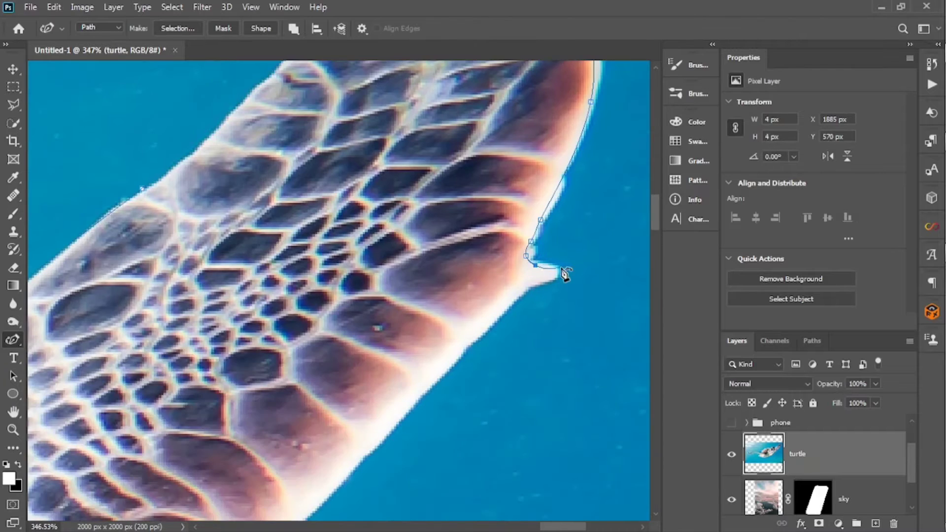
scroll(566, 274, "down", 8)
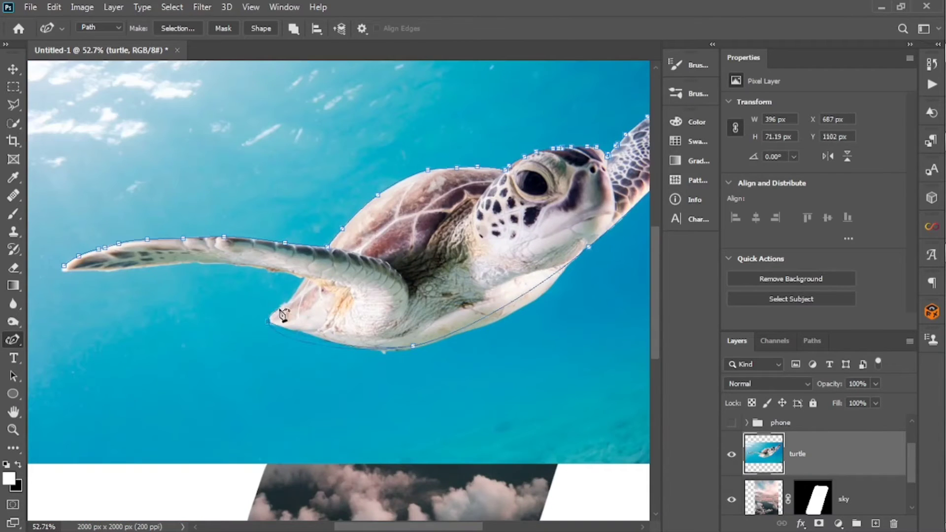
scroll(64, 280, "up", 5)
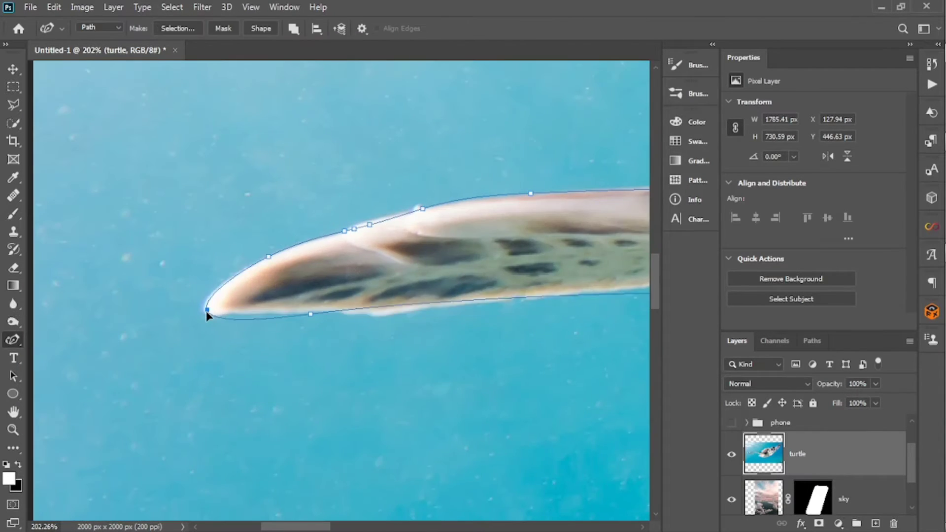
Step: Refine the path where the outstretched flipper meets the pointed rear fin, adding anchor points along the fin's upper edge
scroll(231, 325, "right", 10)
scroll(268, 272, "down", 3)
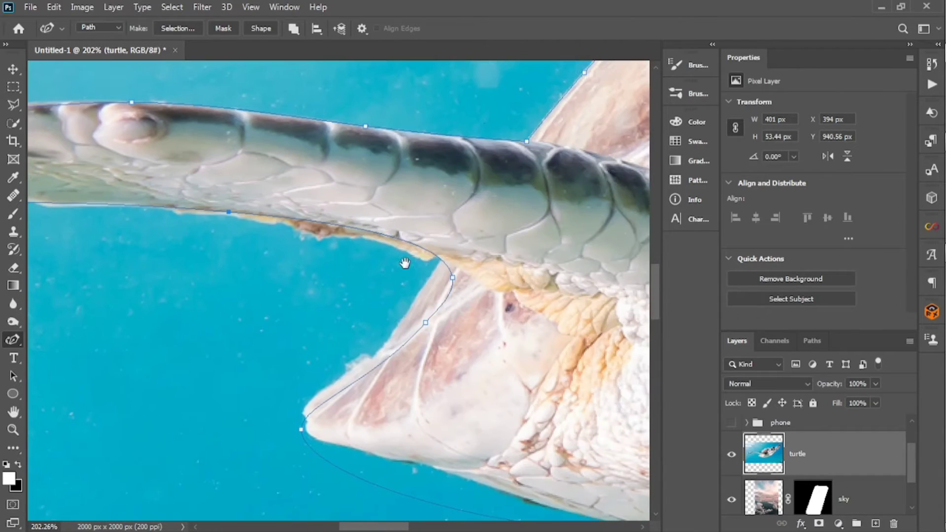
left_click(442, 259)
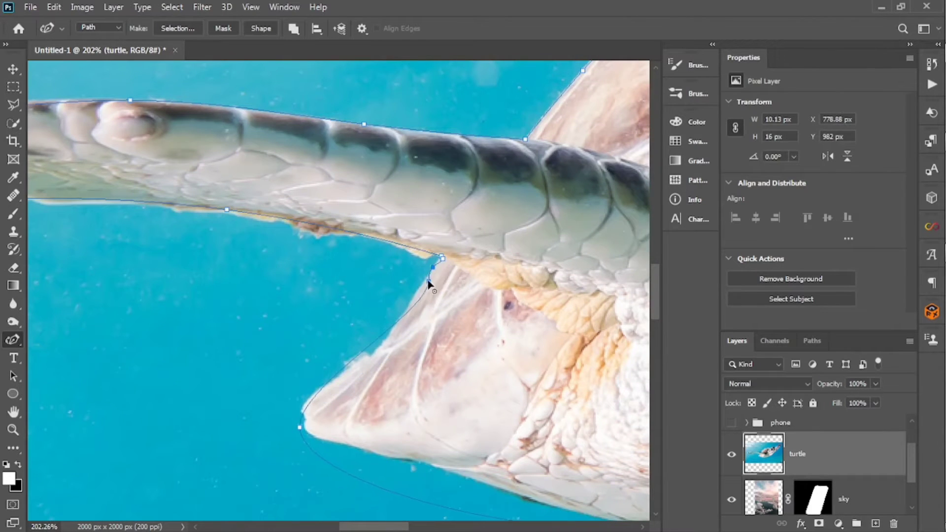
left_click_drag(429, 281, 421, 284)
left_click_drag(379, 347, 417, 295)
left_click(357, 345)
left_click_drag(331, 392, 332, 327)
left_click_drag(408, 359, 337, 340)
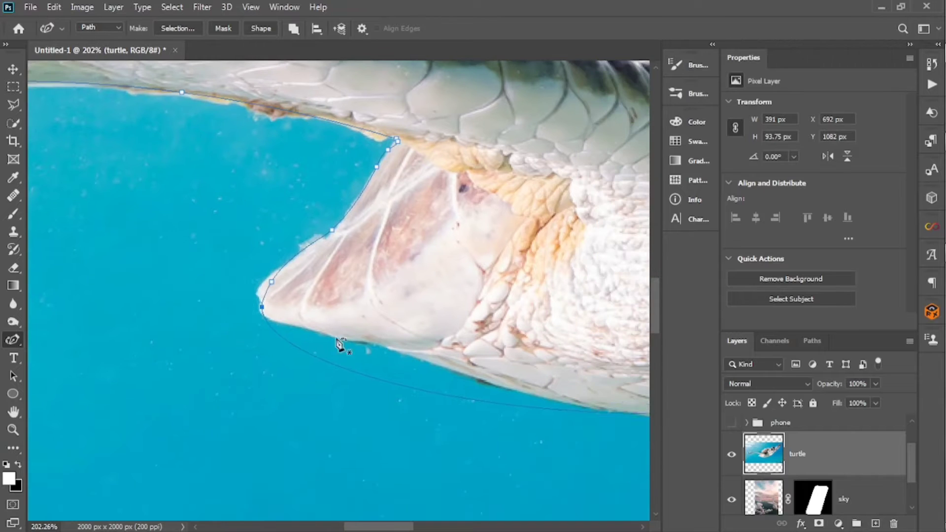
Step: Fit the path to the lower edge of the rear fin and the rear part of the turtle's belly
left_click_drag(355, 373, 358, 340)
left_click_drag(290, 327, 294, 325)
left_click_drag(358, 339, 357, 337)
left_click_drag(564, 287, 333, 167)
left_click_drag(322, 261, 317, 278)
left_click_drag(522, 263, 262, 279)
left_click_drag(432, 241, 293, 233)
left_click(287, 264)
Step: Adjust the path's anchor points along the front of the belly and the underside of the throat and chin
left_click_drag(471, 167, 285, 271)
left_click_drag(458, 176, 240, 326)
left_click_drag(382, 249, 303, 360)
left_click(274, 320)
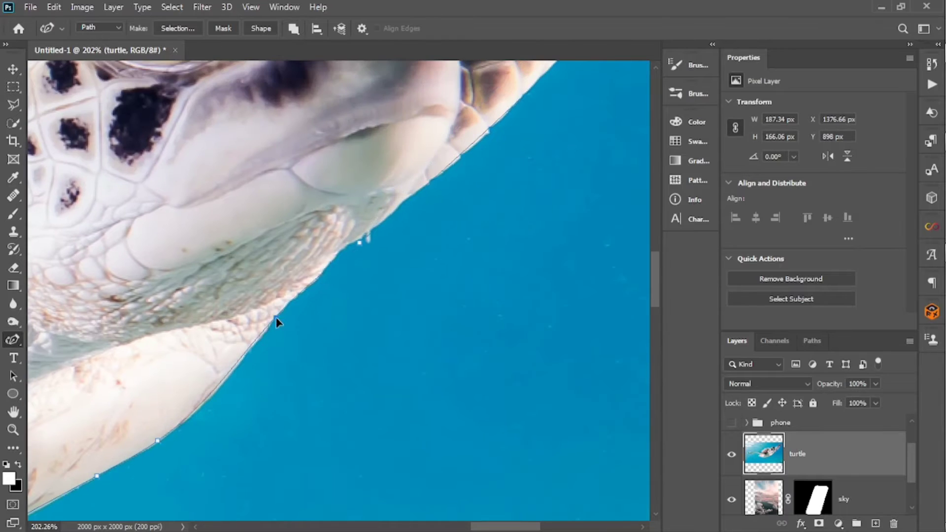
left_click_drag(413, 261, 349, 343)
left_click(282, 329)
left_click(285, 328)
Step: Fit the path to the lower edge of the raised front flipper
left_click_drag(425, 242, 280, 342)
left_click_drag(484, 203, 434, 315)
left_click(374, 307)
left_click_drag(483, 286, 407, 335)
left_click(344, 335)
Step: Convert the closed path to a selection and add it as a layer mask on the turtle layer
key("ctrl+0")
key("ctrl+Return")
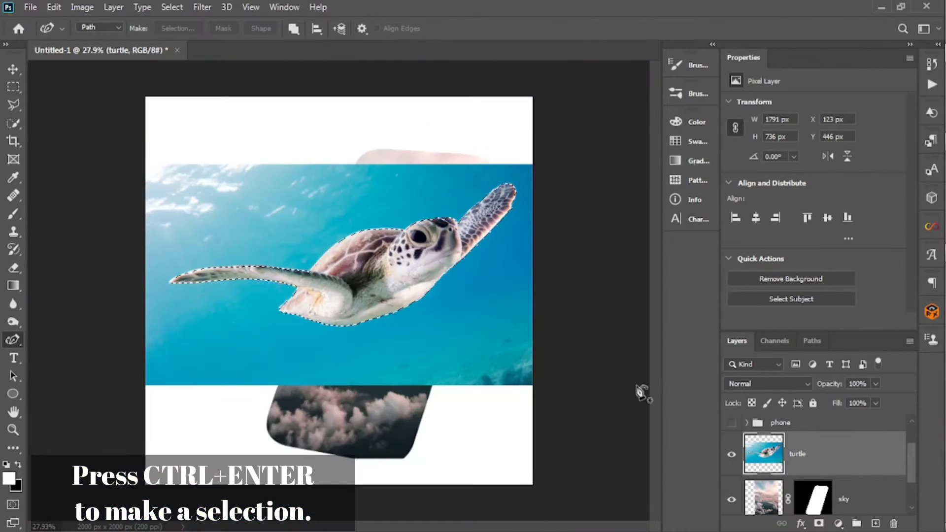
left_click(819, 523)
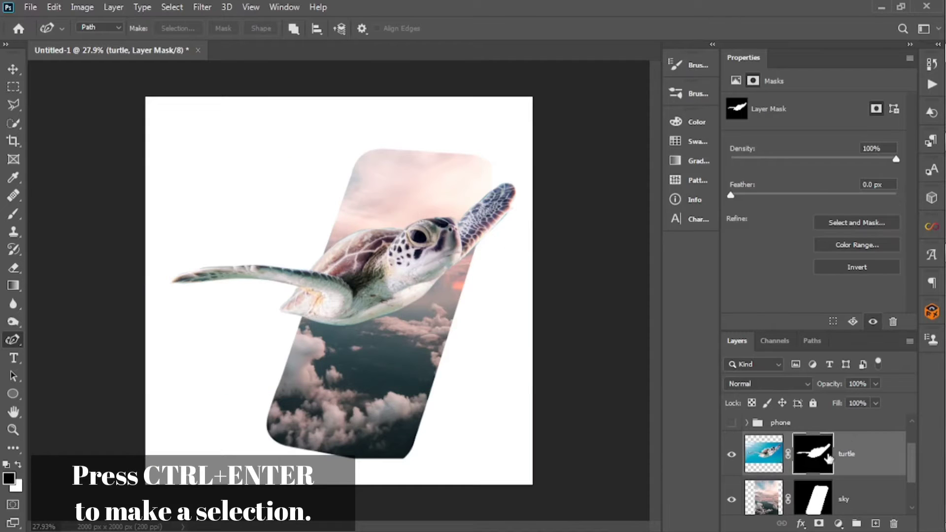
Step: Apply the Minimum filter to the turtle's layer mask with a radius of 4.1 pixels, preserving roundness
left_click(201, 7)
mouse_move(228, 281)
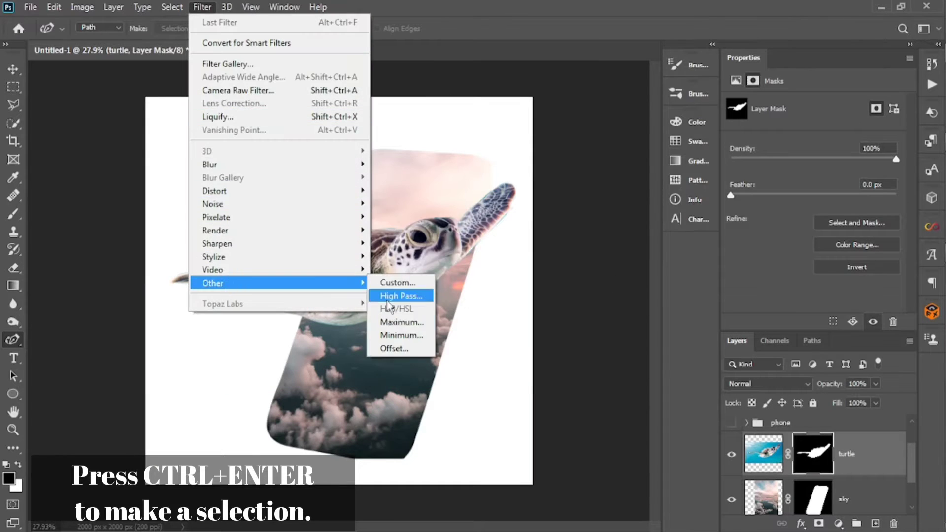
left_click(400, 348)
left_click_drag(462, 75, 827, 72)
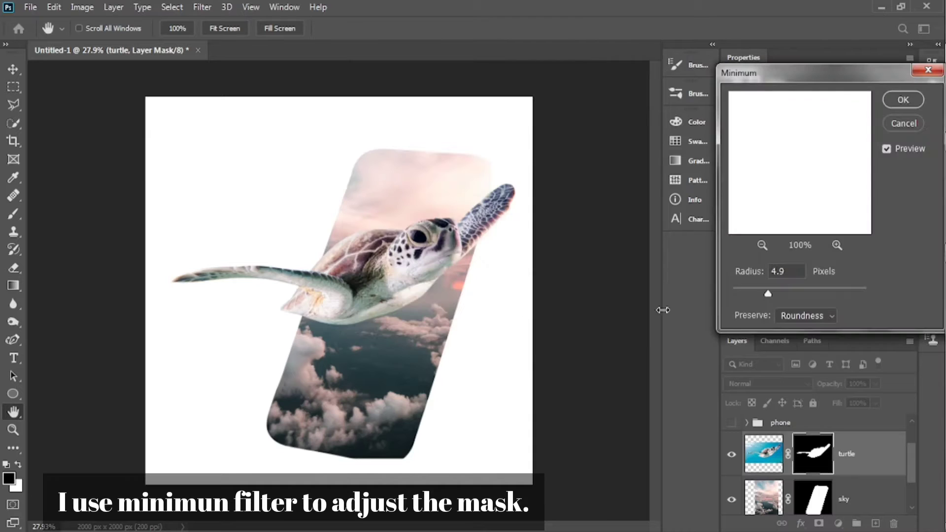
left_click(755, 291)
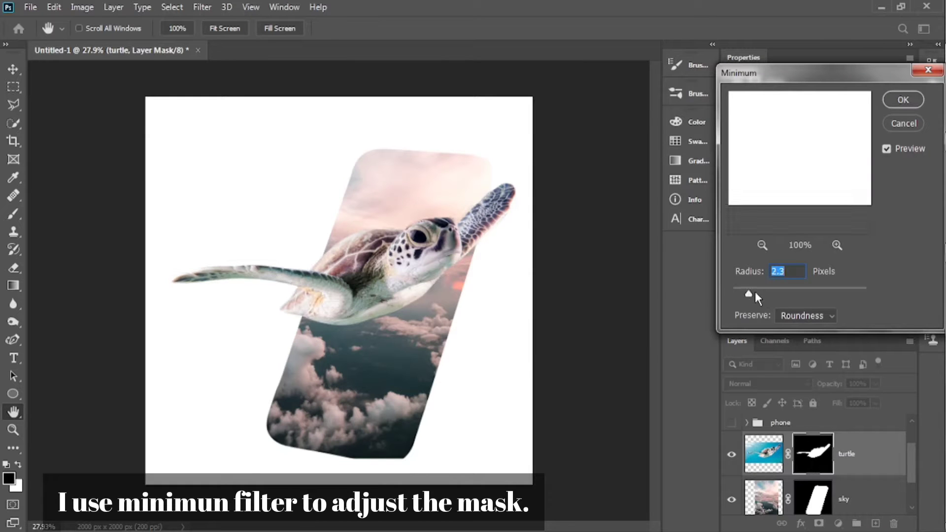
left_click_drag(428, 189, 582, 324)
left_click(762, 294)
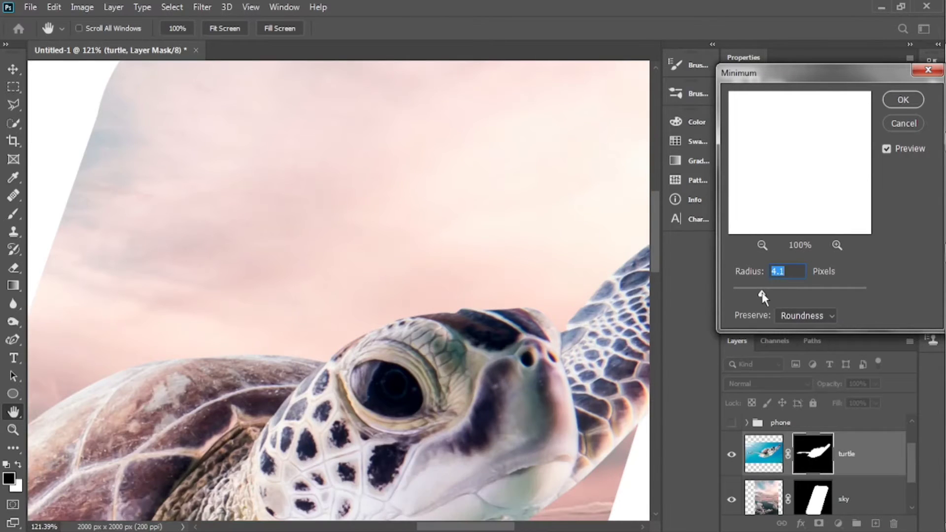
left_click(903, 100)
Step: Scale the turtle layer to 51.75% and place it over the lower part of the phone screen, its raised flipper extending past the edge
key("ctrl+0")
key("p")
left_click(896, 467)
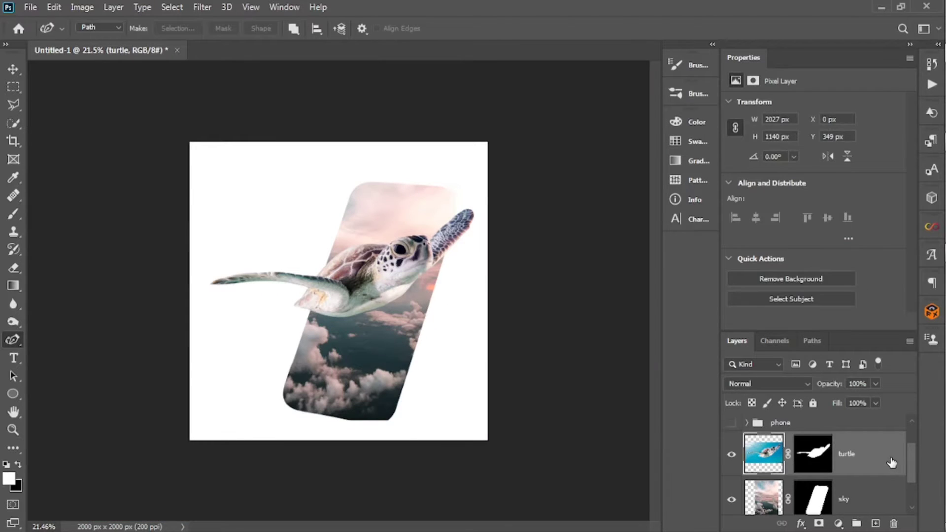
key("ctrl+t")
left_click_drag(428, 310, 453, 394)
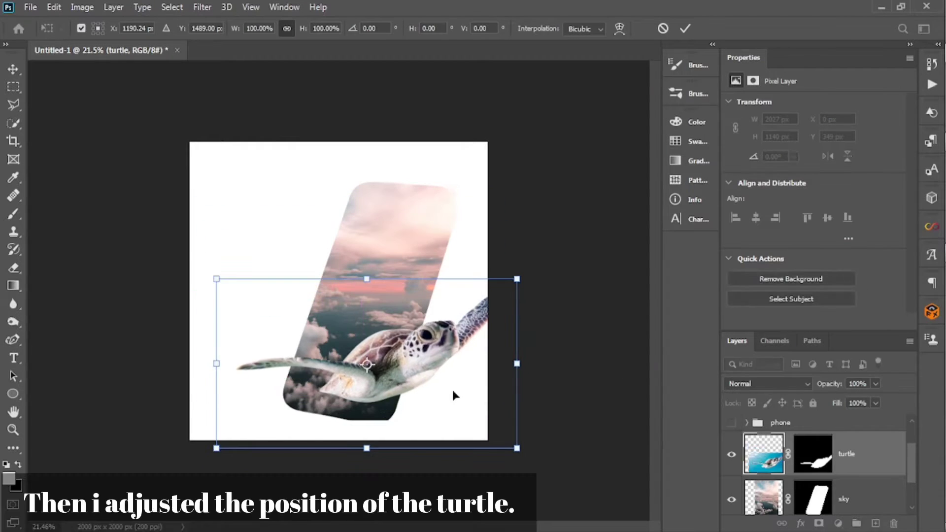
left_click_drag(517, 448, 372, 367)
left_click_drag(334, 319, 409, 372)
scroll(409, 373, "up", 8)
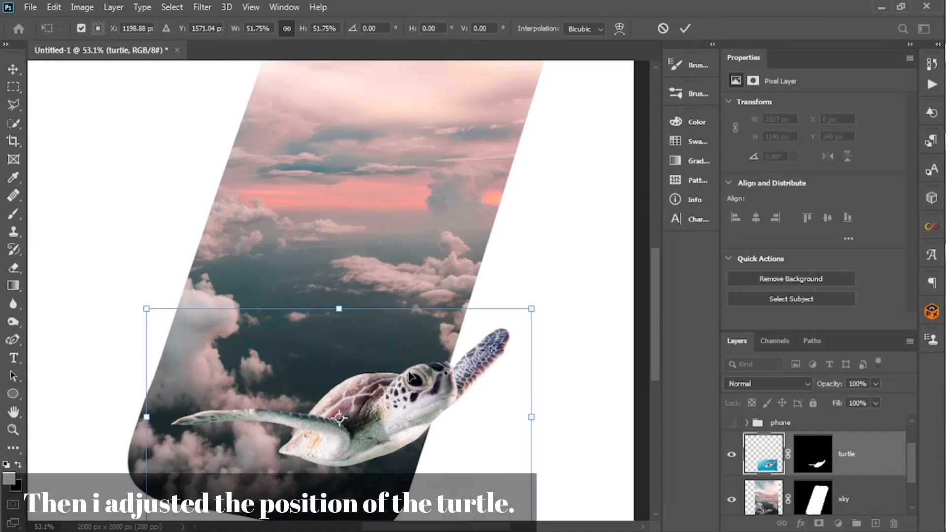
scroll(459, 448, "up", 7)
left_click_drag(446, 449, 492, 290)
scroll(465, 304, "down", 5)
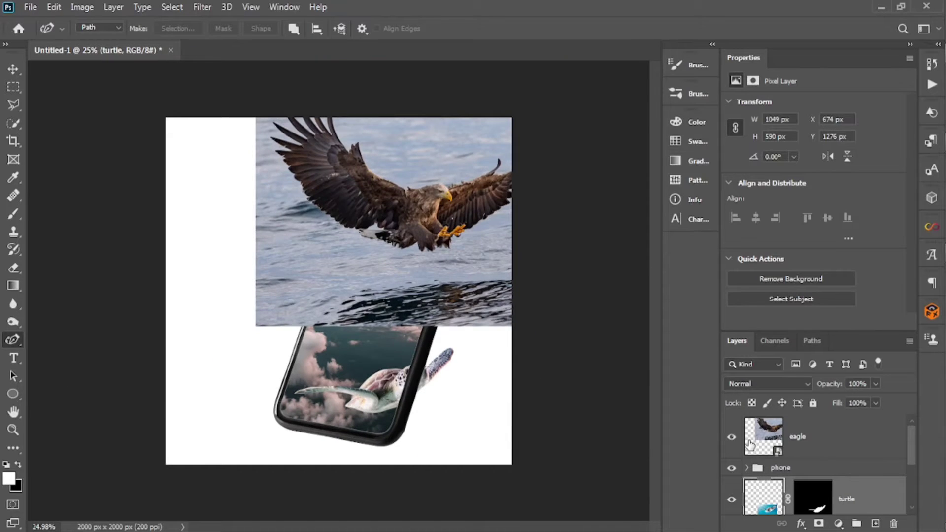
Step: Hide the eagle layer and load the turtle layer's mask as a selection
left_click(732, 438)
scroll(395, 385, "up", 5)
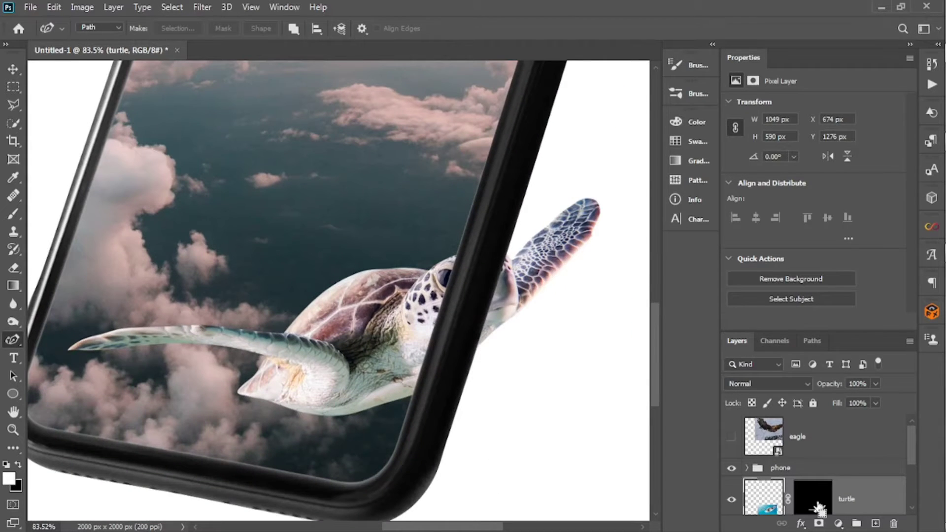
left_click(818, 508, "ctrl")
key("b")
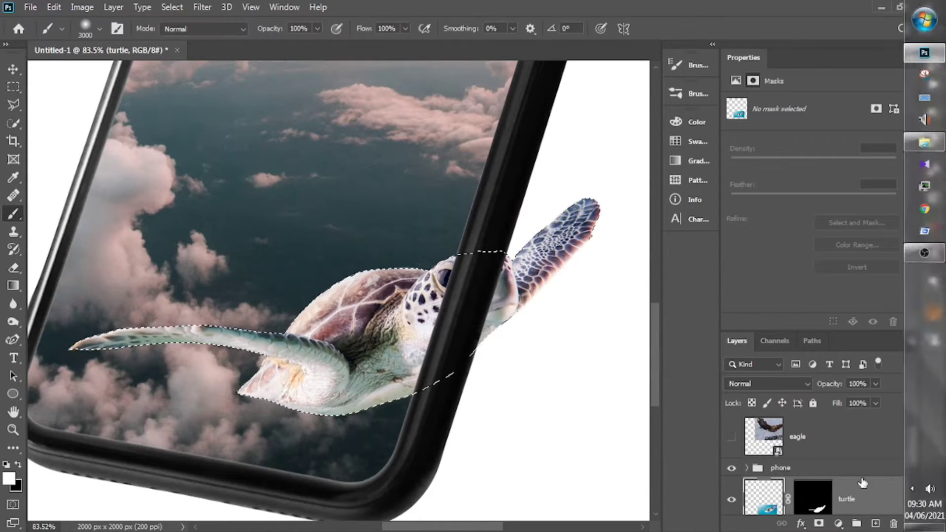
Step: Paint black on the mobile layer's mask within the turtle selection to bring the turtle out in front of the phone frame
left_click(780, 468)
left_click(747, 468)
scroll(788, 468, "down", 2)
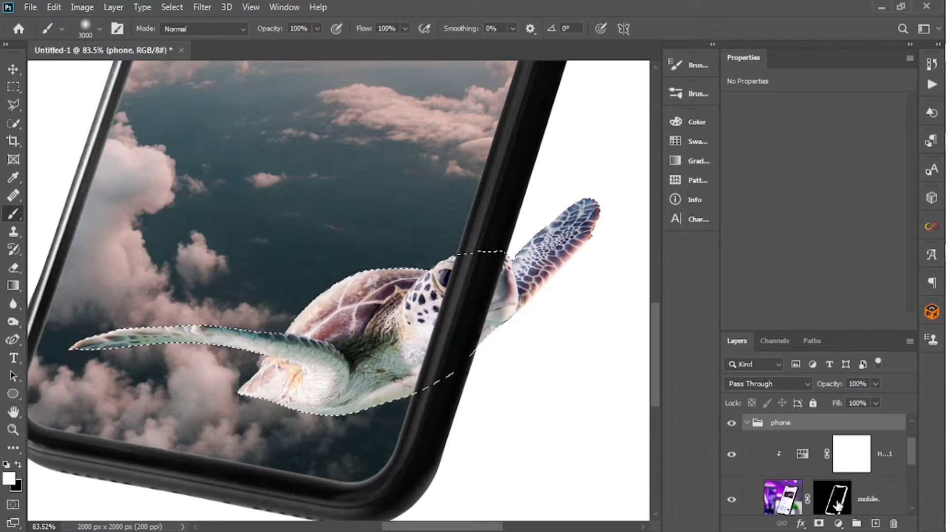
left_click(832, 492)
key("x")
scroll(401, 245, "up", 3)
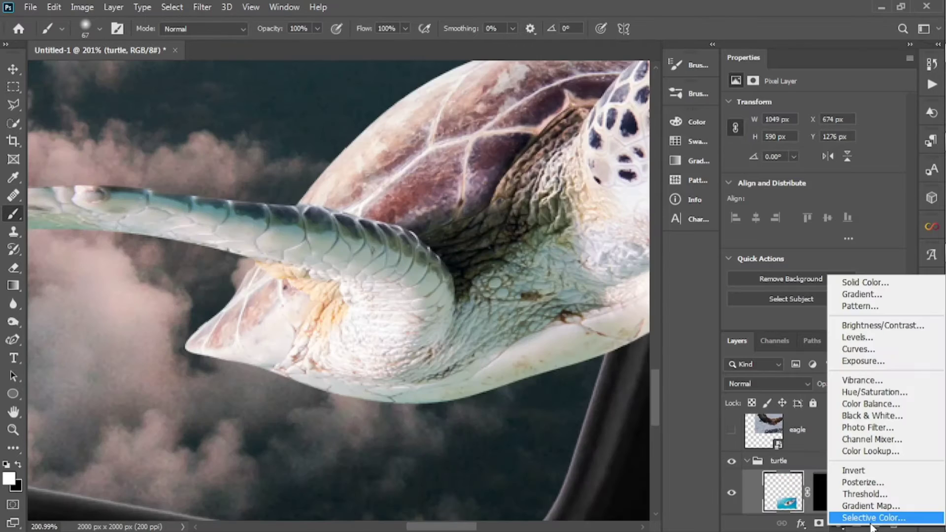
Step: Add a Selective Color adjustment above the turtle and set Yellows to Cyan -100%, Magenta +100% and Yellow -100%
left_click(868, 512)
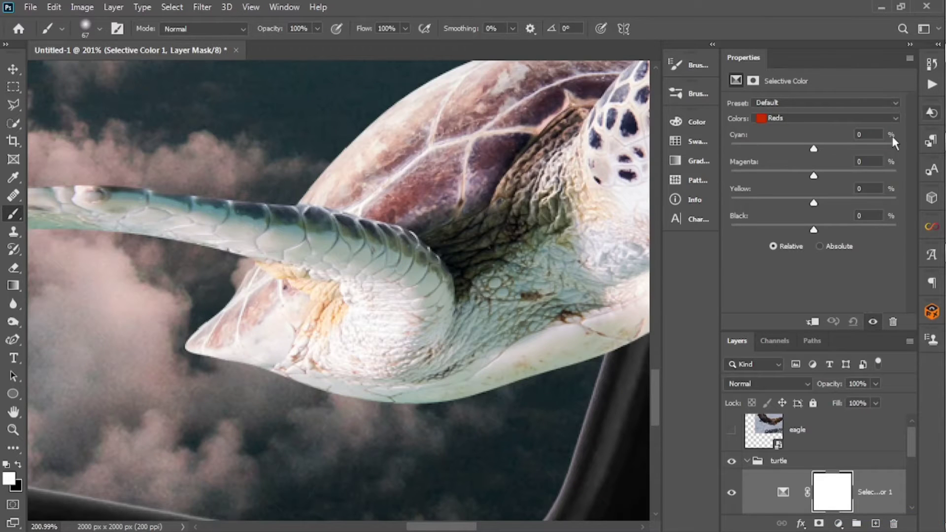
left_click(813, 118)
left_click(789, 129)
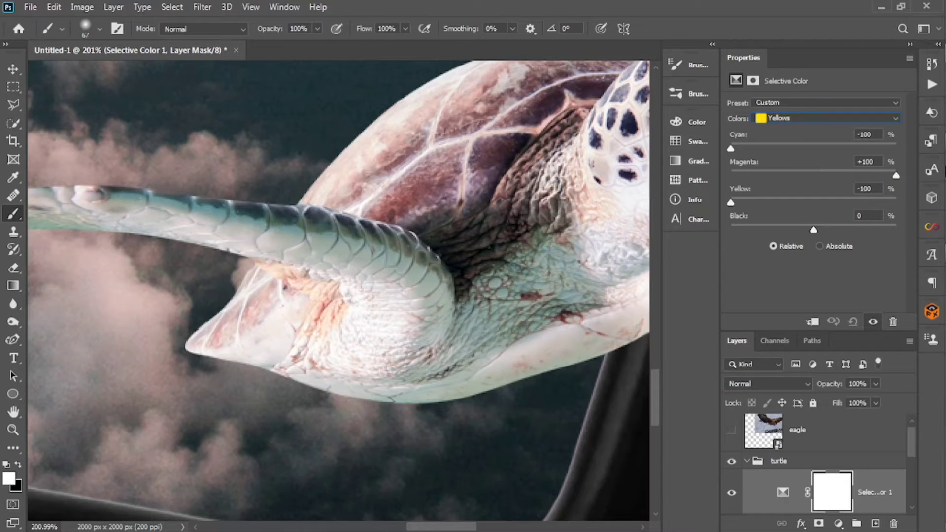
Step: Set the Greens of the Selective Color adjustment to Cyan -100% and Magenta +83%
left_click(799, 118)
left_click(799, 146)
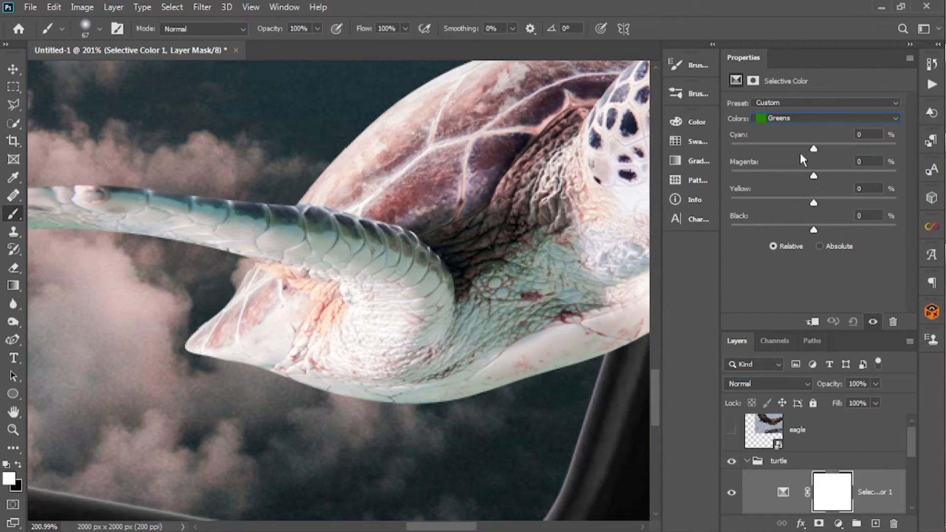
left_click_drag(814, 149, 727, 150)
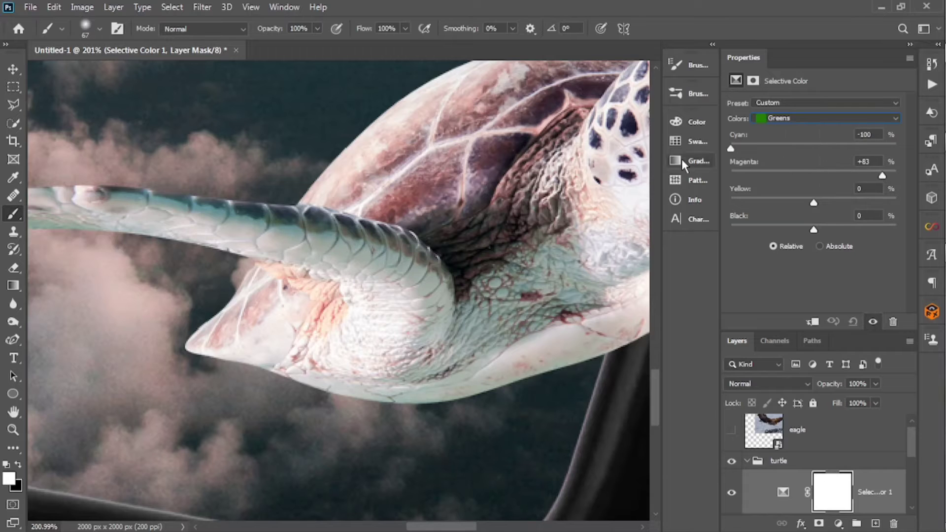
Step: Lower the Yellow value of the Greens in the turtle's Selective Color adjustment
left_click_drag(815, 204, 783, 206)
scroll(496, 271, "down", 6)
scroll(513, 275, "up", 3)
scroll(566, 266, "down", 5)
left_click_drag(621, 213, 523, 238)
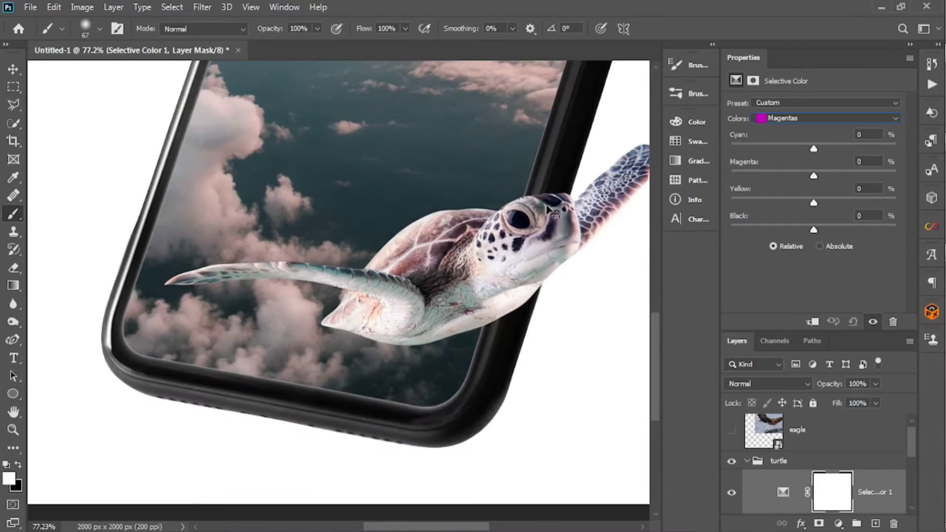
Step: Set the Blues of the Selective Color adjustment to Cyan -67%, Magenta +22%, Yellow +48% and Black +20%
scroll(547, 207, "up", 5)
left_click(783, 120)
left_click(780, 174)
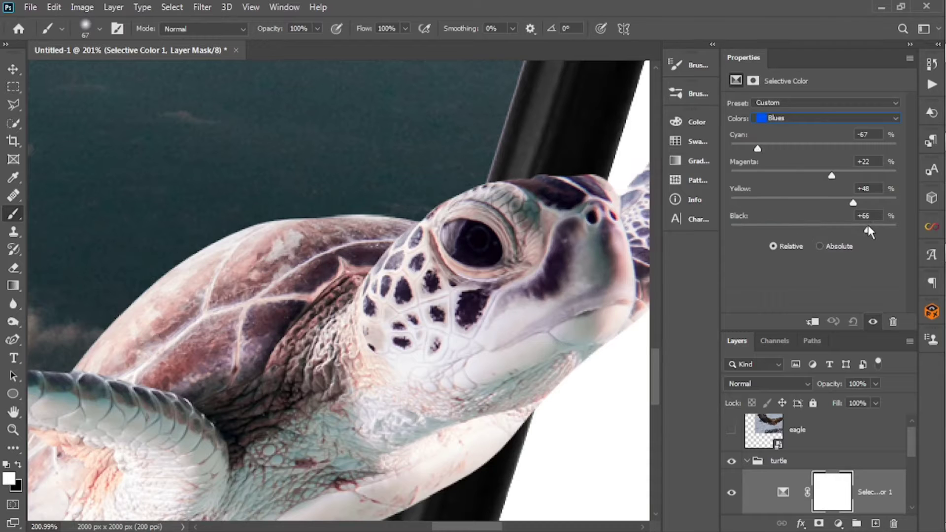
left_click_drag(868, 228, 830, 230)
scroll(542, 262, "down", 5)
scroll(527, 260, "up", 3)
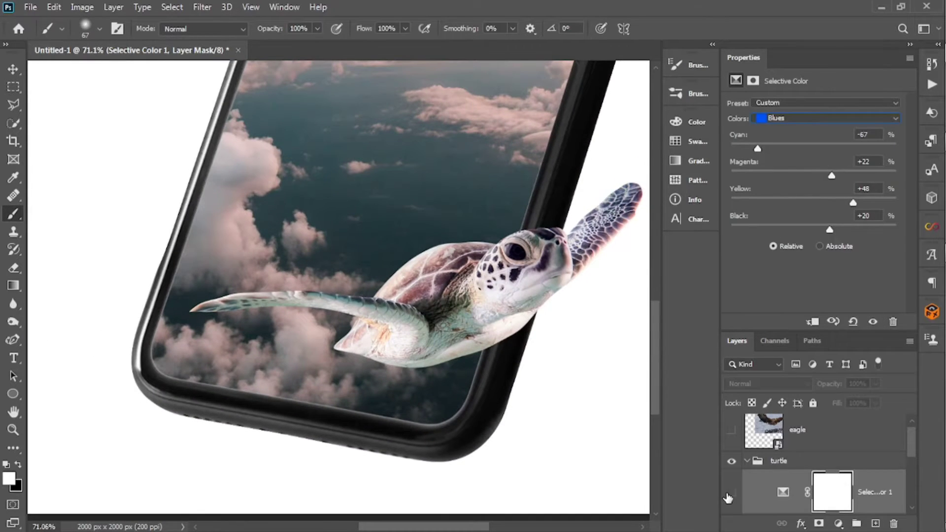
Step: Collapse the turtle group and make the eagle layer visible again
scroll(589, 335, "down", 2)
left_click(869, 498)
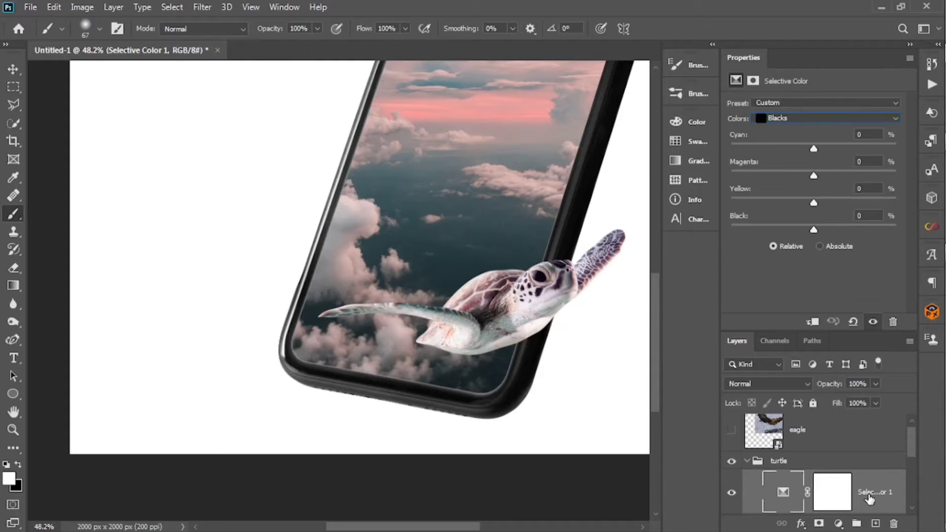
scroll(869, 498, "up", 1)
left_click(747, 469)
left_click(732, 438)
scroll(639, 351, "up", 5)
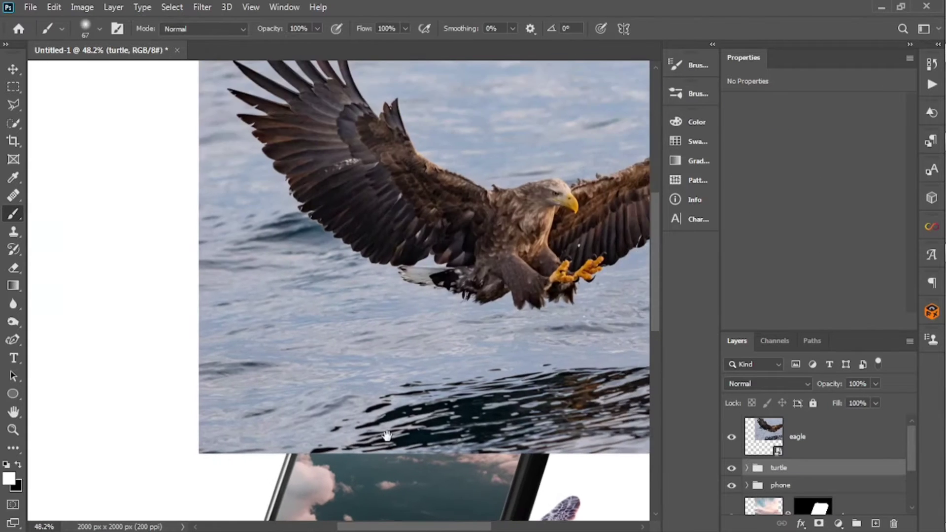
scroll(466, 384, "right", 2)
Step: Select the eagle layer and move it down over the phone to X 349 px, Y -28 px
left_click(851, 452)
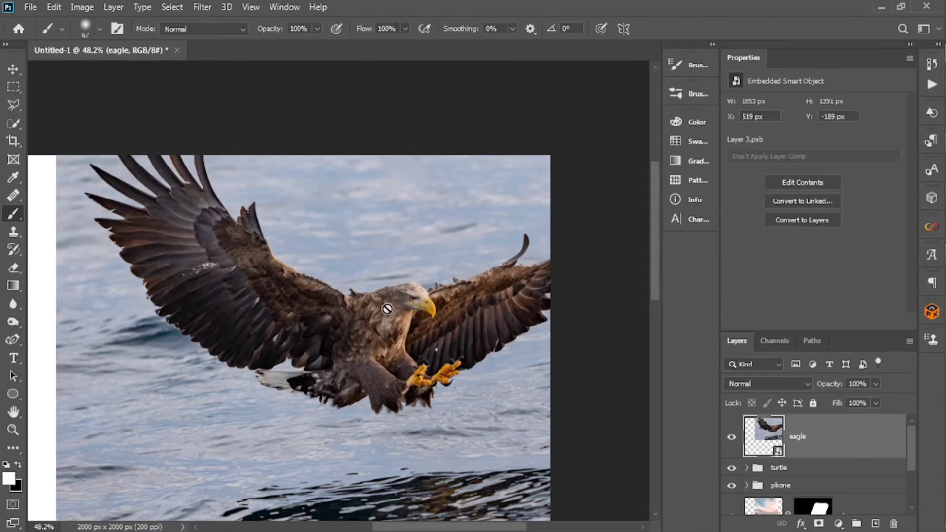
key("v")
mouse_move(387, 309)
left_mouse_down()
mouse_move(345, 237)
mouse_move(347, 348)
left_mouse_up()
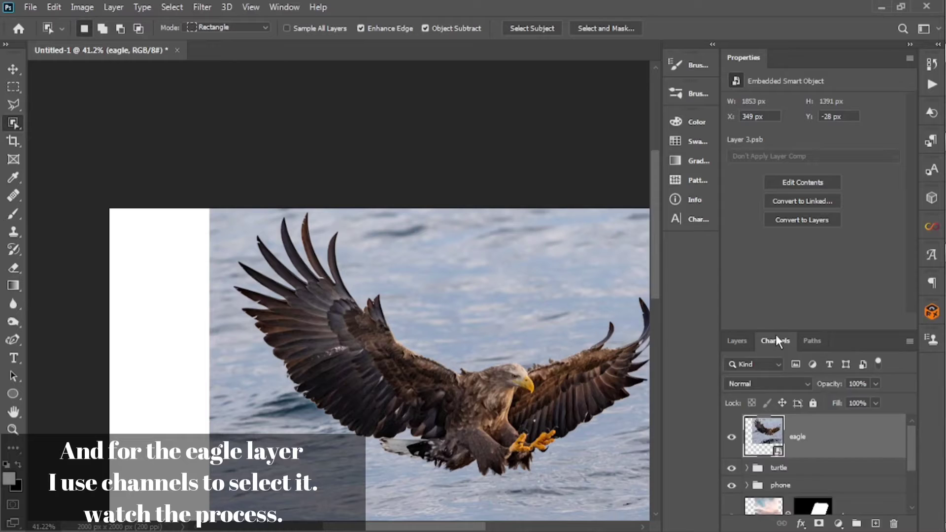
Step: Compare the Red, Green and Blue channels of the eagle image and duplicate the Blue channel
left_click(775, 340)
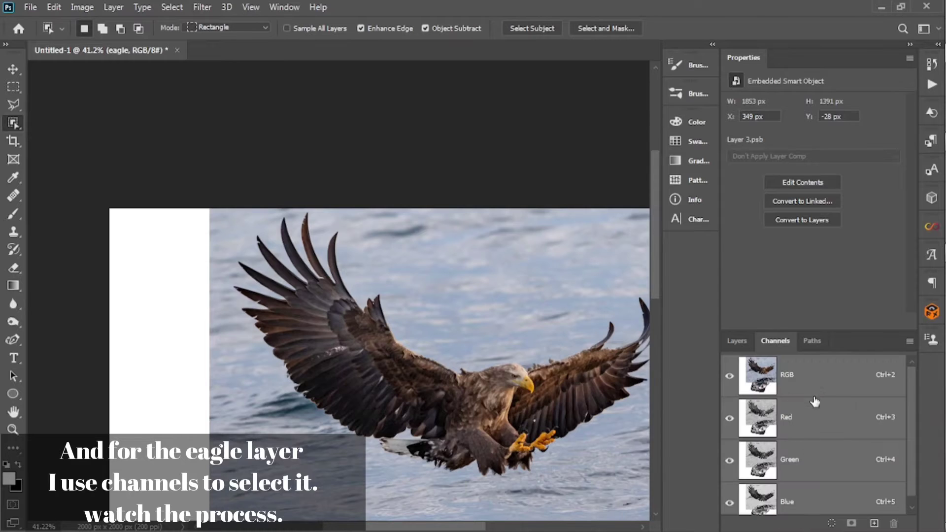
left_click(803, 424)
left_click(816, 461)
left_click(817, 490)
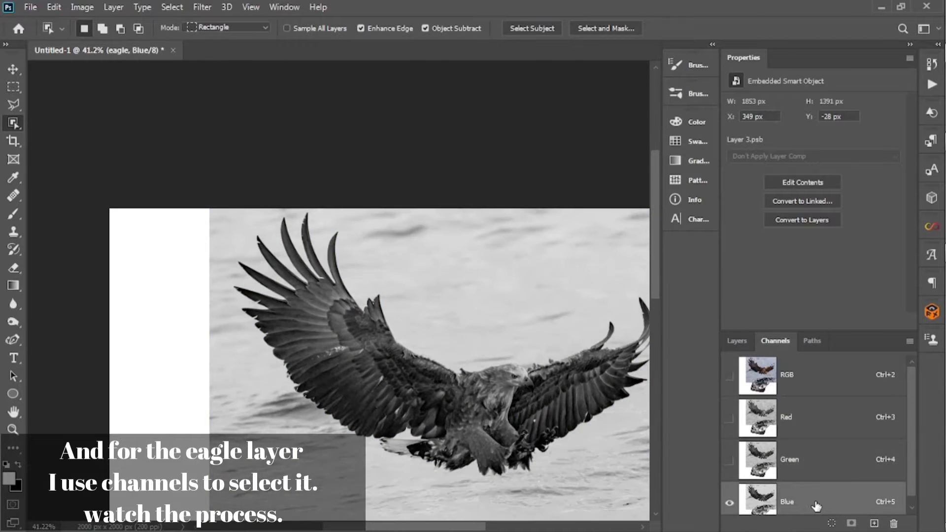
left_click_drag(815, 503, 874, 523)
scroll(833, 499, "down", 3)
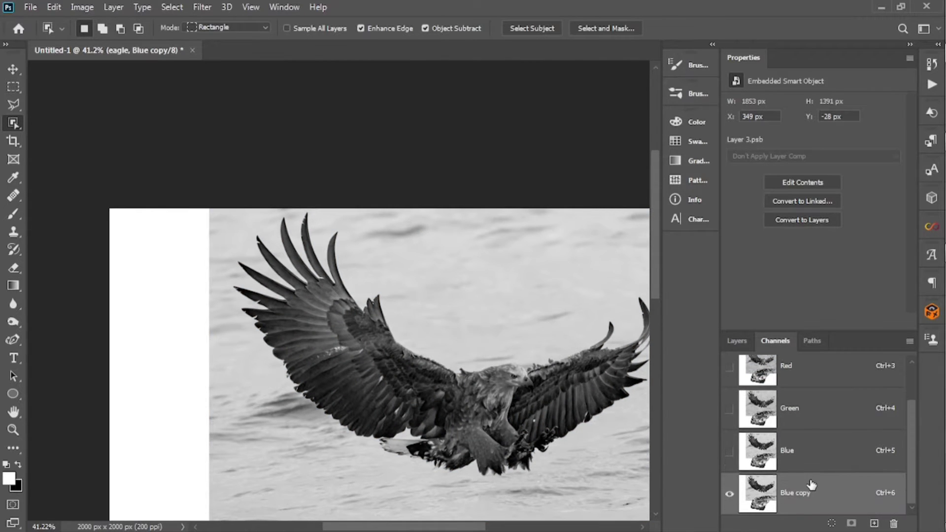
Step: Apply Levels to the Blue copy channel to turn the eagle nearly black and the water nearly white
scroll(389, 341, "up", 5)
key("ctrl+l")
left_click_drag(595, 185, 641, 197)
left_click_drag(770, 184, 716, 184)
Step: Darken the eagle's wings and body in the Blue copy channel with the Burn tool, Range Shadows and Exposure 100%
key("o")
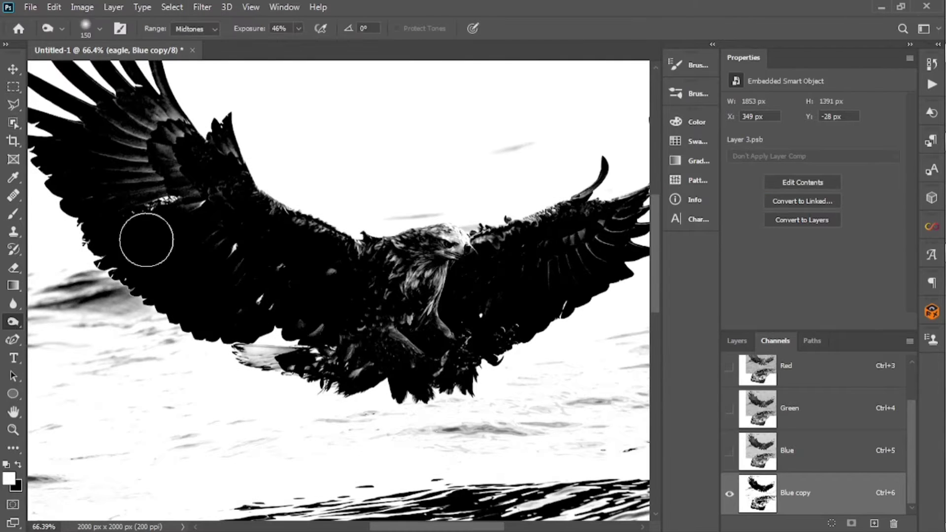
left_click(194, 29)
left_click(200, 39)
mouse_move(338, 250)
left_mouse_down()
mouse_move(487, 257)
mouse_move(349, 296)
mouse_move(414, 308)
mouse_move(339, 328)
left_mouse_up()
mouse_move(162, 189)
left_mouse_down()
mouse_move(325, 272)
mouse_move(320, 279)
mouse_move(397, 283)
left_mouse_up()
left_click_drag(321, 263, 378, 326)
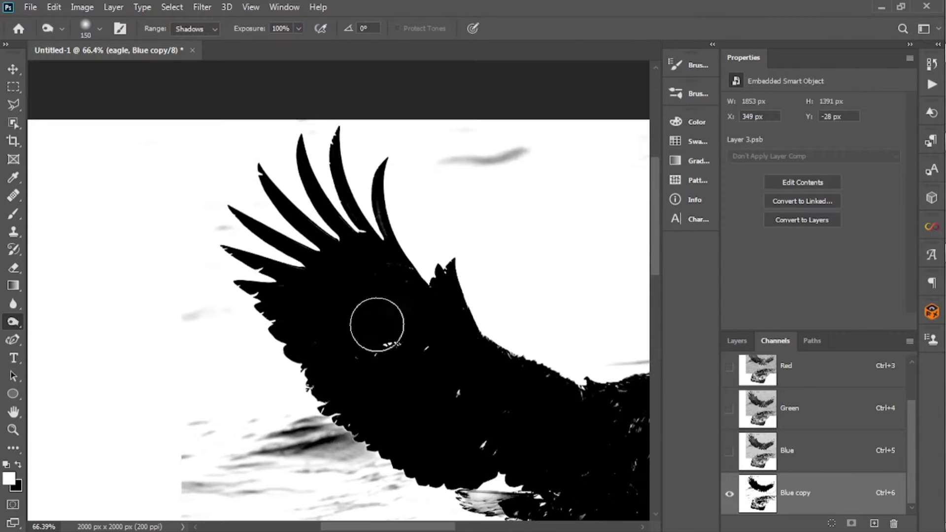
left_click_drag(512, 460, 337, 308)
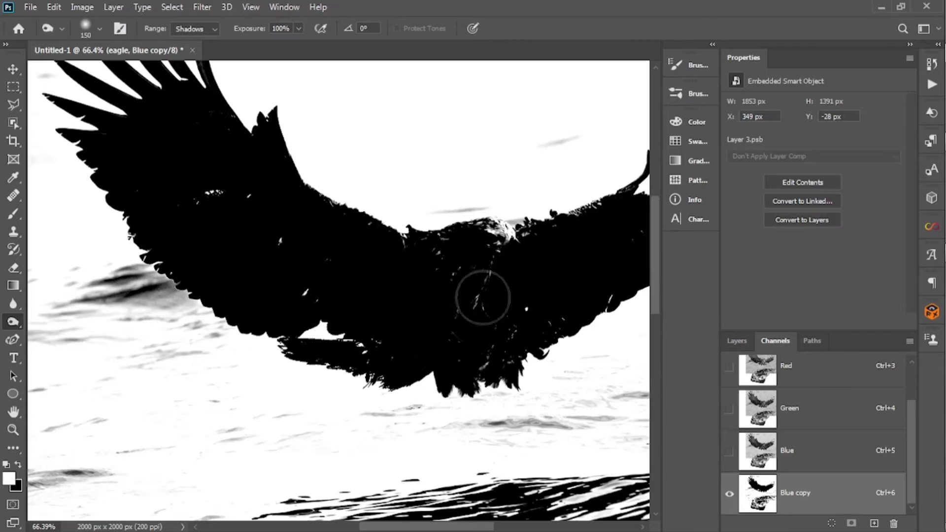
Step: Reduce the Burn brush to 80 px and darken the light spots along the wing and shoulder
scroll(367, 296, "up", 5)
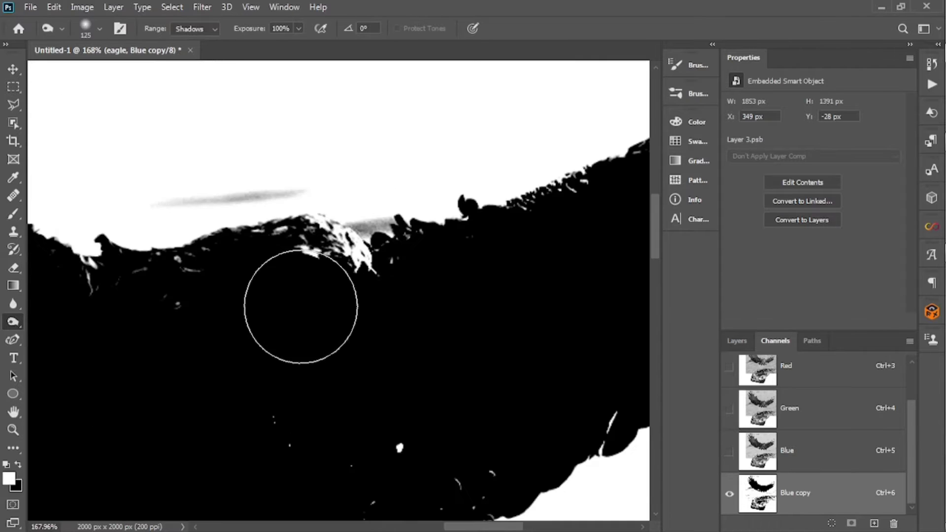
key("bracketleft")
key("bracketleft")
key("bracketleft")
key("bracketleft")
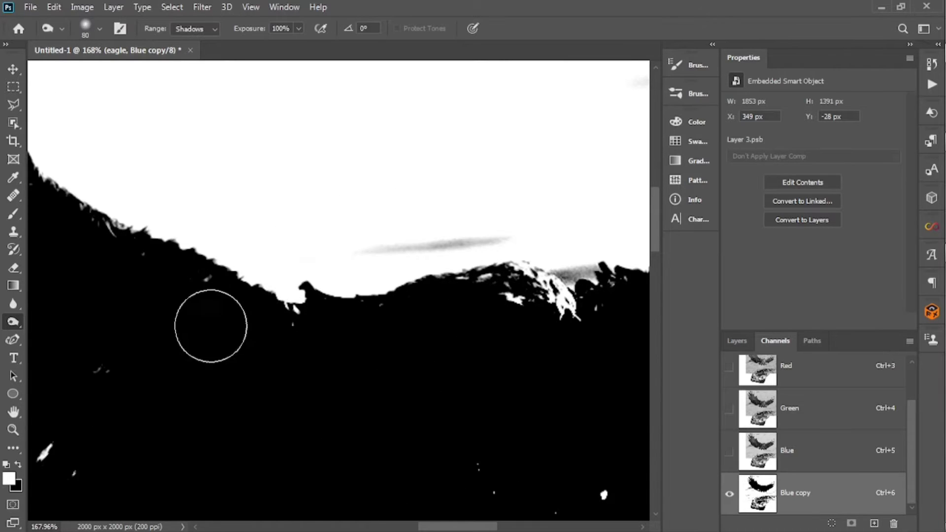
left_click_drag(106, 233, 285, 113)
left_click_drag(201, 377, 390, 503)
Step: Paint the eagle's head and the remaining white specks black with the Brush tool, using a harder brush
key("b")
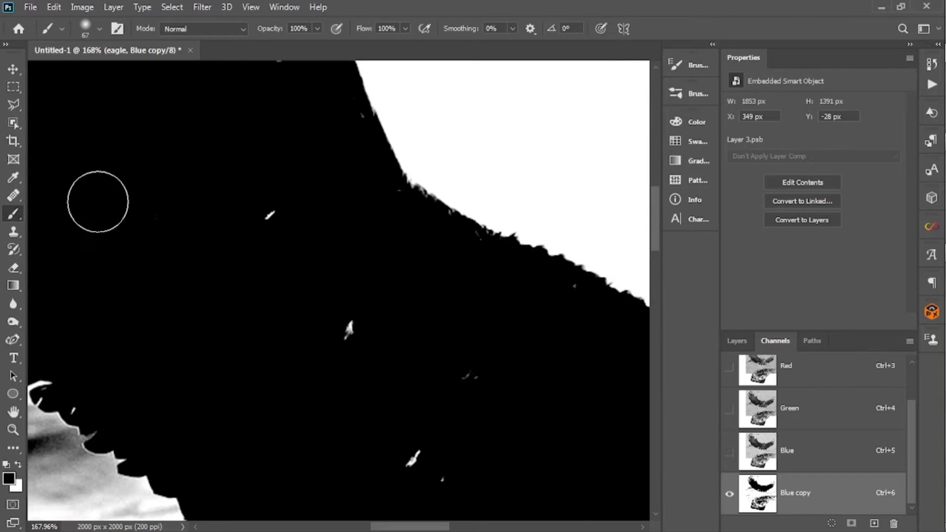
scroll(443, 438, "right", 3)
scroll(505, 283, "down", 2)
scroll(255, 341, "up", 3)
scroll(302, 320, "right", 1)
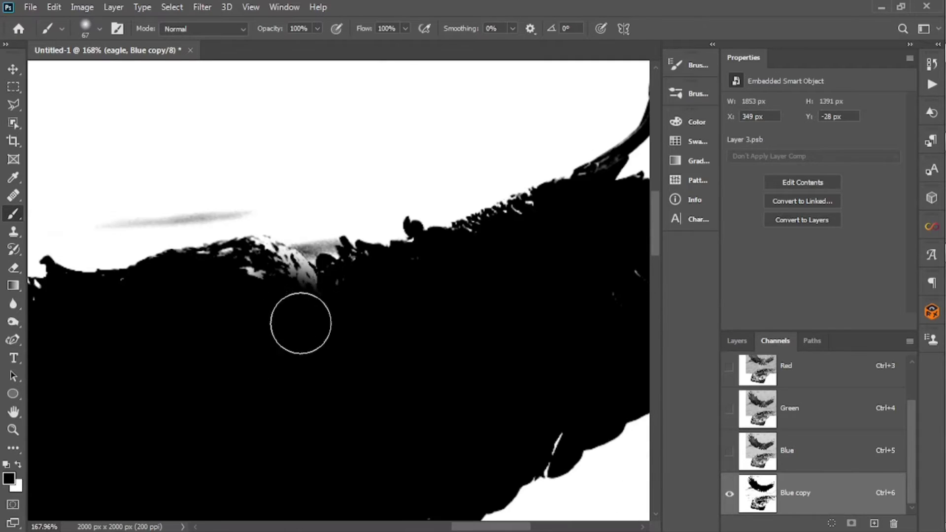
key("shift+bracketright")
key("shift+bracketright")
key("shift+bracketright")
key("shift+bracketright")
Step: Whiten the grey patch beside the eagle's head with the Dodge tool, using a 21 px Hard Round brush
left_click(13, 321)
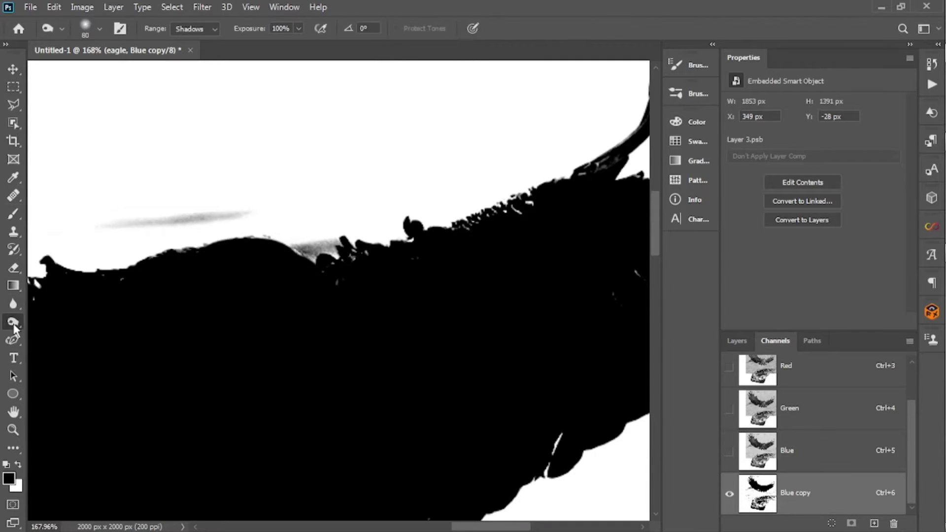
right_click(305, 205)
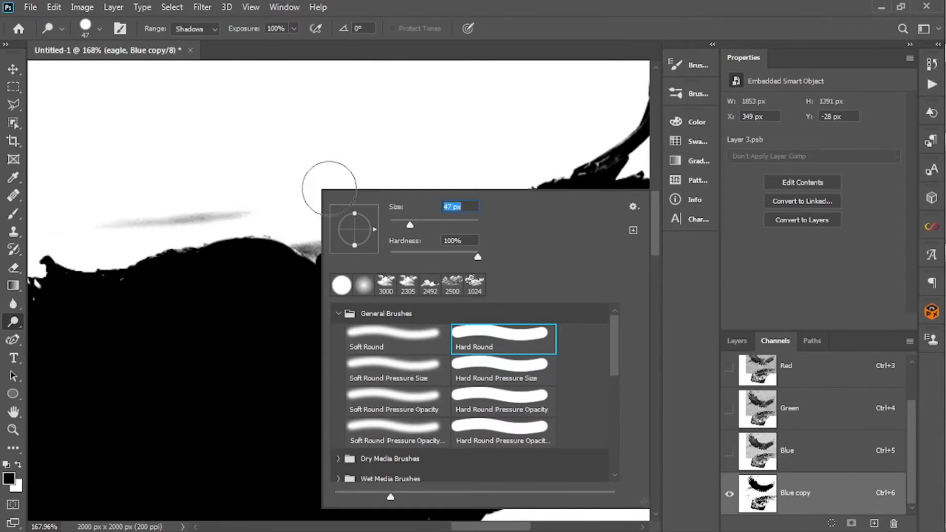
type("21")
key("Return")
scroll(262, 197, "up", 3)
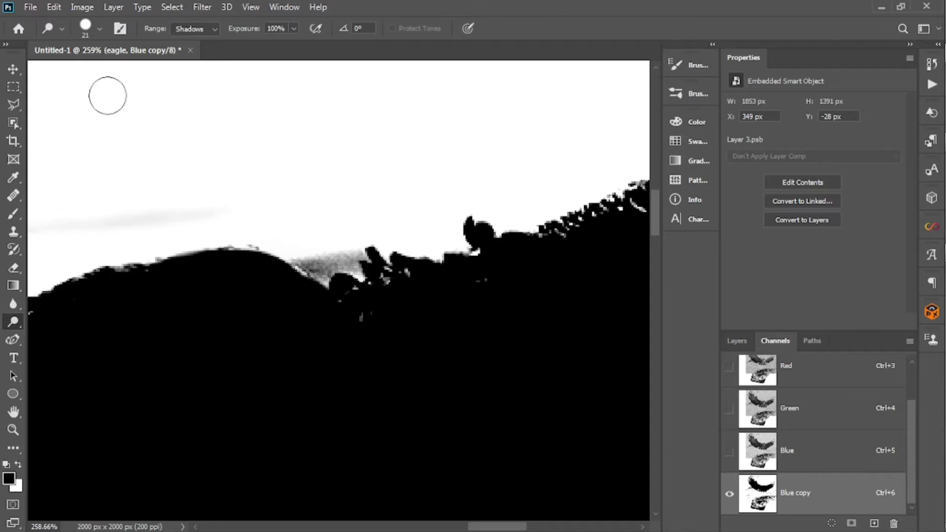
left_click_drag(309, 257, 355, 258)
mouse_move(641, 177)
left_mouse_down()
mouse_move(488, 194)
mouse_move(149, 260)
left_mouse_up()
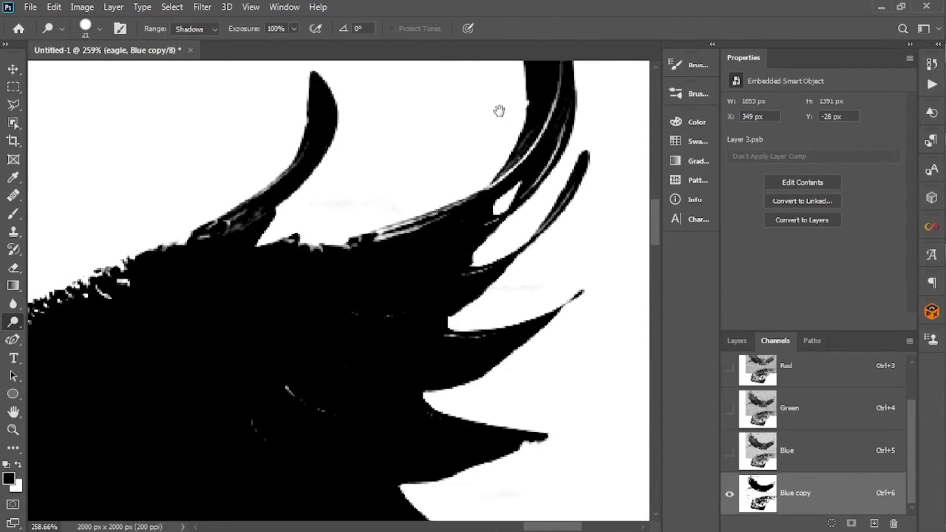
Step: Dodge the grey water below the eagle's legs, tail and wing edge in the Blue copy channel
left_click_drag(296, 469, 501, 110)
scroll(384, 288, "down", 6)
scroll(216, 337, "up", 5)
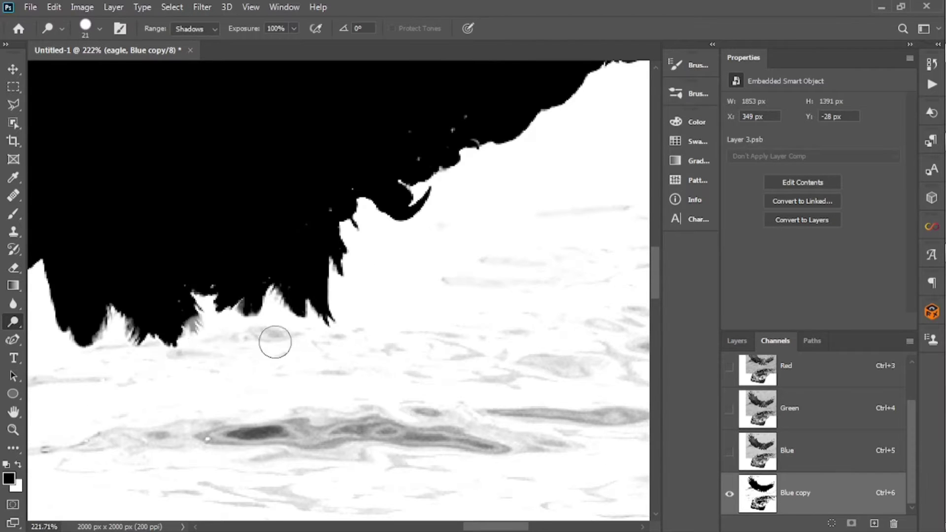
scroll(163, 369, "left", 5)
scroll(336, 362, "left", 5)
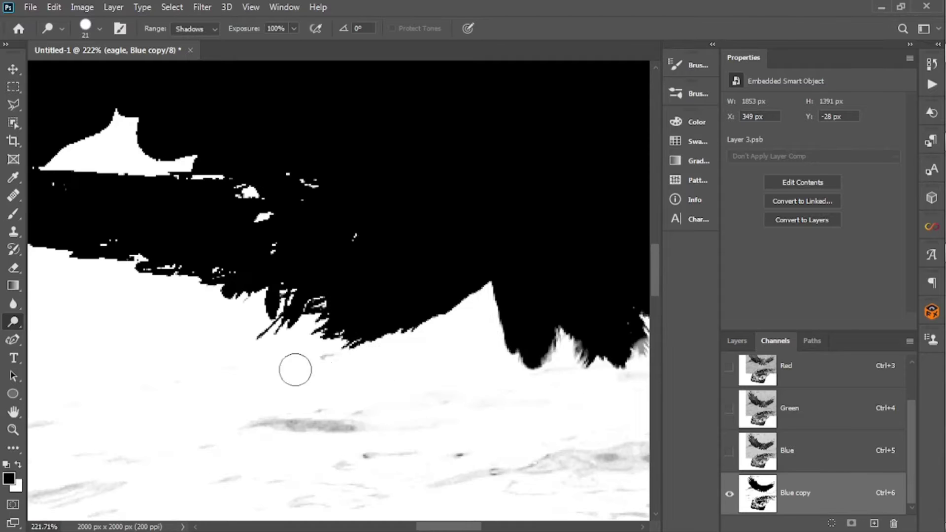
left_click_drag(303, 426, 348, 430)
left_click_drag(148, 246, 481, 413)
left_click_drag(246, 316, 483, 446)
mouse_move(295, 367)
left_mouse_down()
mouse_move(166, 314)
mouse_move(93, 231)
mouse_move(196, 322)
mouse_move(368, 439)
left_mouse_up()
Step: Switch to the Burn tool with a 10 px brush and darken the feather edges along the lower wing
right_click(13, 322)
left_click(64, 330)
scroll(207, 192, "up", 2)
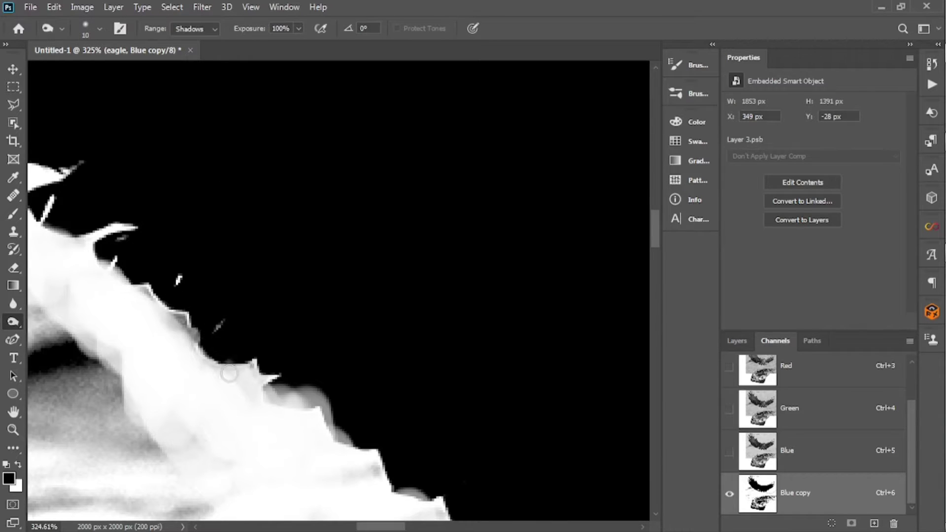
left_click_drag(308, 358, 253, 226)
left_click_drag(251, 264, 223, 262)
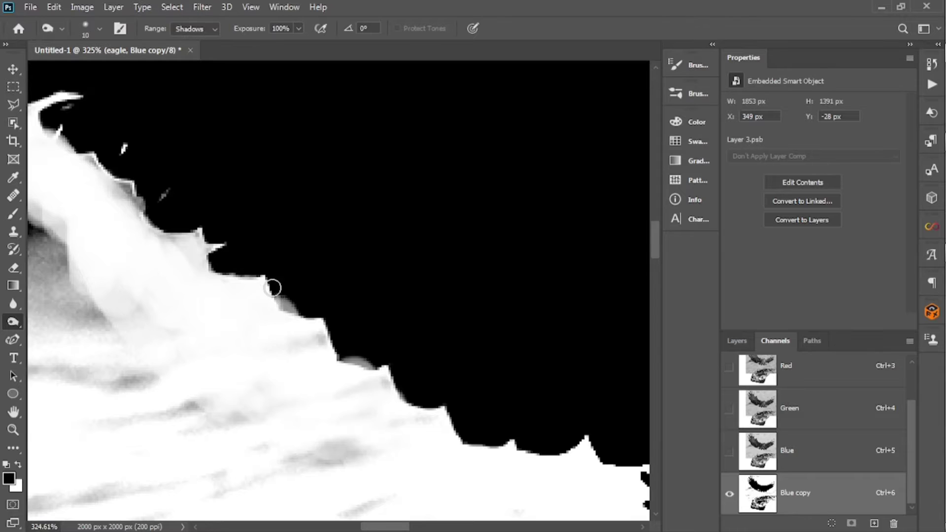
left_click_drag(273, 288, 292, 306)
left_click_drag(354, 310, 279, 224)
left_click_drag(276, 273, 301, 281)
Step: Burn the grey feather tips on the legs and the remaining light spots around the eagle's outline
left_click_drag(464, 372, 200, 98)
scroll(386, 167, "down", 2)
left_click_drag(557, 246, 209, 168)
scroll(316, 197, "up", 1)
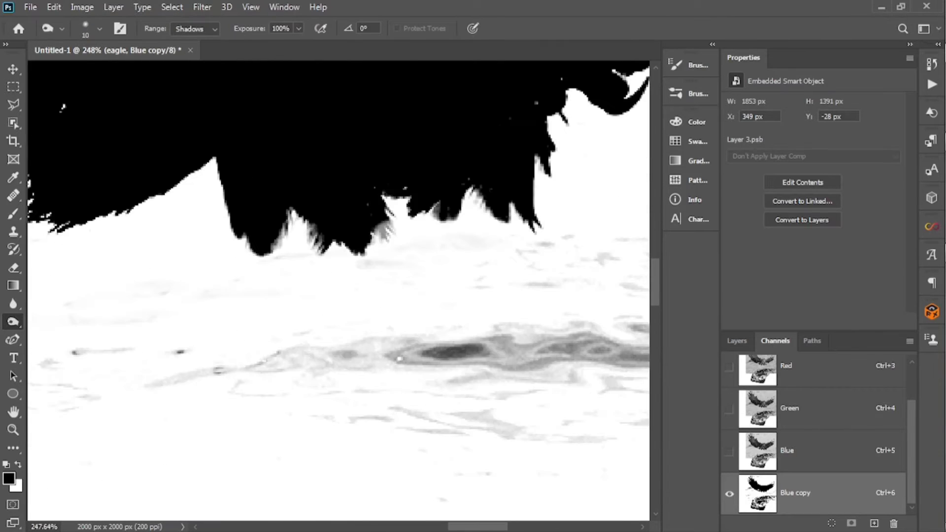
left_click_drag(456, 210, 433, 229)
left_click_drag(458, 163, 275, 377)
left_click_drag(488, 108, 355, 341)
scroll(239, 209, "down", 3)
scroll(193, 285, "up", 7)
mouse_move(206, 306)
left_mouse_down()
mouse_move(191, 283)
mouse_move(190, 311)
left_mouse_up()
left_click_drag(221, 307, 396, 191)
scroll(403, 191, "down", 4)
scroll(485, 315, "down", 1)
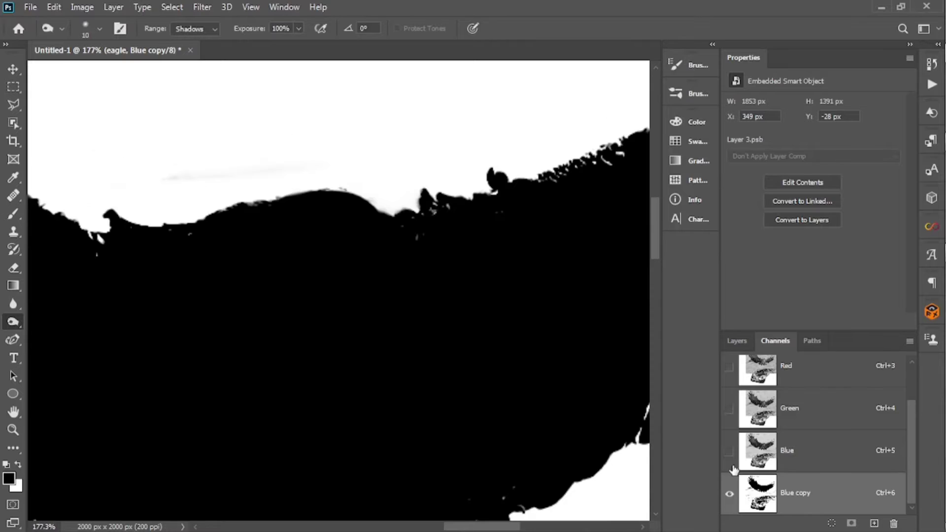
Step: Load the Blue copy channel as a selection, add it as a mask to the eagle layer and invert the mask
left_click(770, 496, "ctrl")
scroll(360, 370, "down", 9)
left_click(738, 341)
left_click(819, 524)
key("ctrl+i")
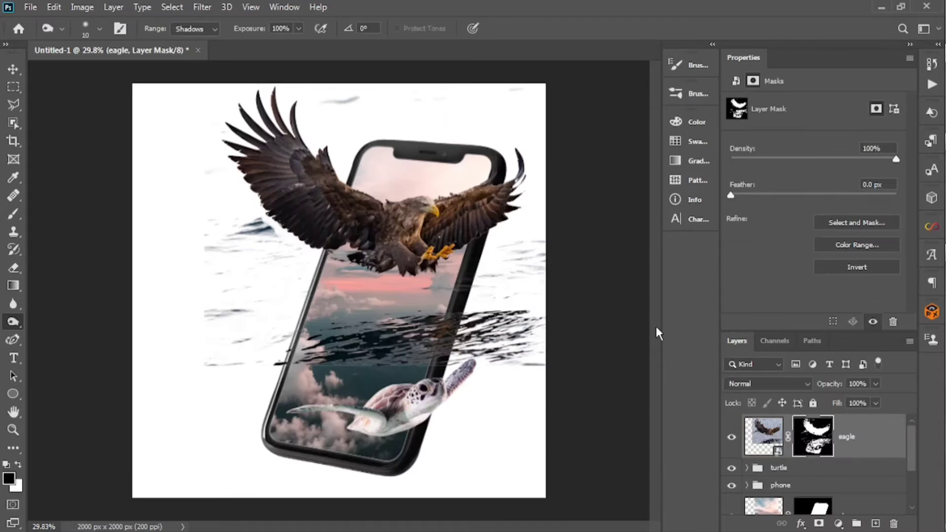
Step: Display the eagle layer's mask on its own and choose a Hard Round brush
left_click(829, 437, "alt")
left_click(823, 442, "alt")
left_click(823, 443, "alt")
scroll(517, 348, "up", 4)
key("b")
right_click(381, 336)
left_click(529, 369)
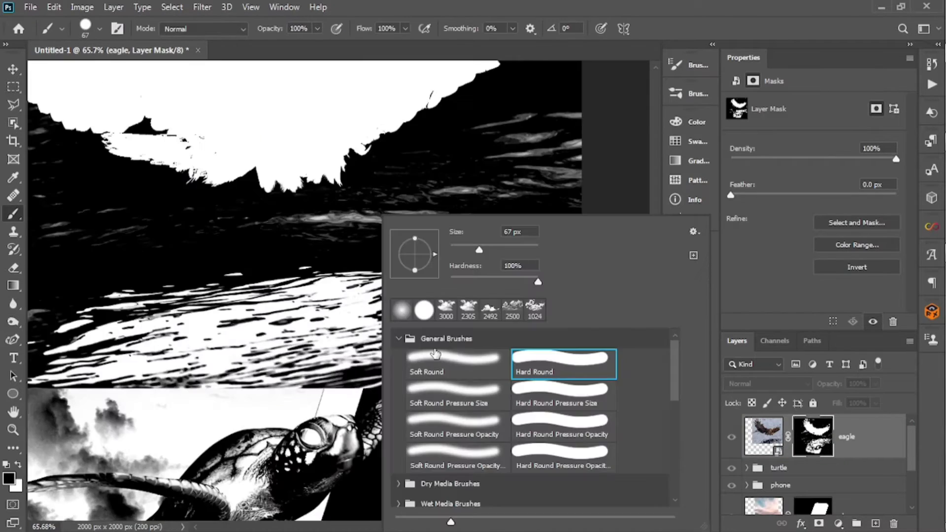
Step: Enlarge the brush to 600 px and paint black over the leftover water areas surrounding the eagle in the mask
left_click_drag(218, 349, 440, 289)
key("bracketright")
key("bracketright")
key("bracketright")
key("bracketright")
key("bracketright")
key("bracketright")
key("bracketright")
key("bracketright")
key("bracketright")
key("bracketright")
key("bracketright")
key("bracketright")
key("bracketright")
key("bracketright")
key("bracketright")
mouse_move(518, 328)
left_mouse_down()
mouse_move(574, 443)
mouse_move(187, 419)
left_mouse_up()
left_click_drag(362, 379, 553, 333)
scroll(553, 333, "down", 3)
mouse_move(419, 400)
left_mouse_down()
mouse_move(263, 315)
mouse_move(264, 254)
left_mouse_up()
mouse_move(223, 205)
left_mouse_down()
mouse_move(305, 399)
mouse_move(396, 444)
mouse_move(419, 445)
left_mouse_up()
left_click_drag(532, 510, 321, 370)
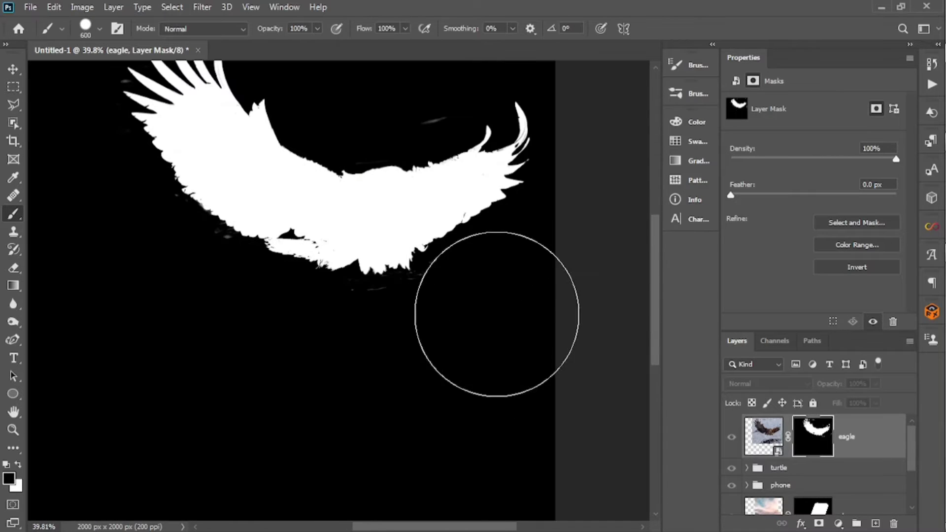
Step: Clean the grey fringes along the eagle mask's edges with a 45 px brush in Overlay mode and return to the image
scroll(198, 320, "up", 5)
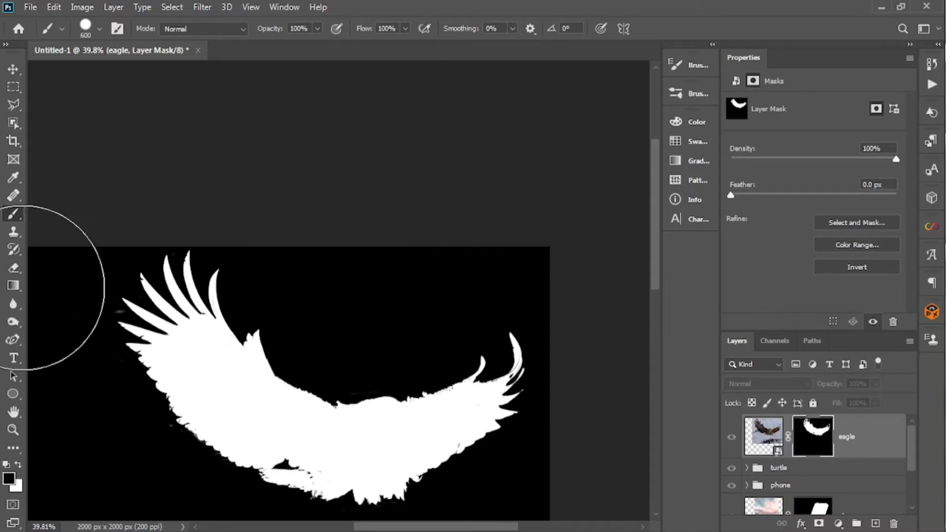
key("bracketleft")
key("bracketleft")
key("bracketleft")
key("bracketleft")
key("bracketleft")
key("bracketleft")
key("bracketleft")
key("bracketleft")
key("bracketleft")
key("bracketleft")
key("bracketleft")
key("bracketleft")
key("bracketleft")
key("bracketleft")
key("bracketleft")
scroll(119, 321, "up", 6)
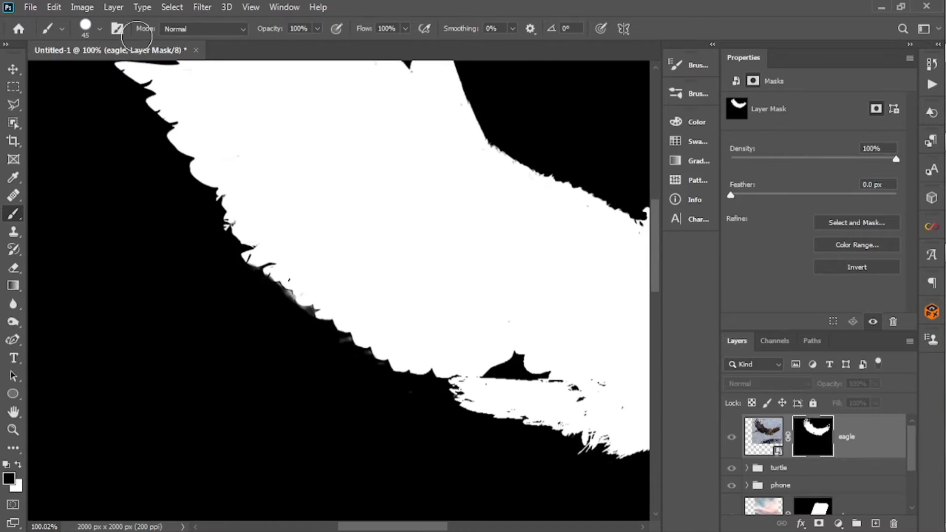
key("shift+alt+o")
scroll(290, 299, "down", 3)
scroll(477, 315, "right", 3)
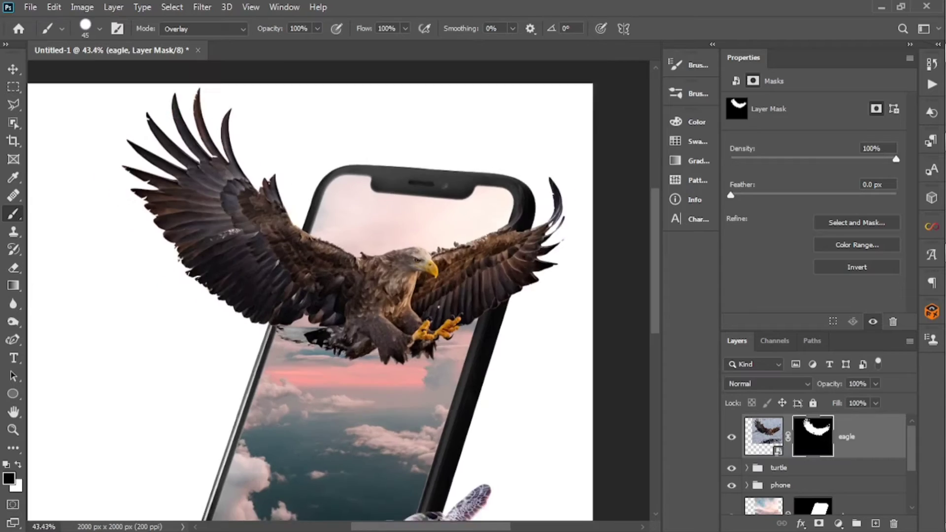
Step: Disable and re-enable the eagle layer's mask to compare the cut-out with the original around the tail
scroll(481, 340, "down", 4)
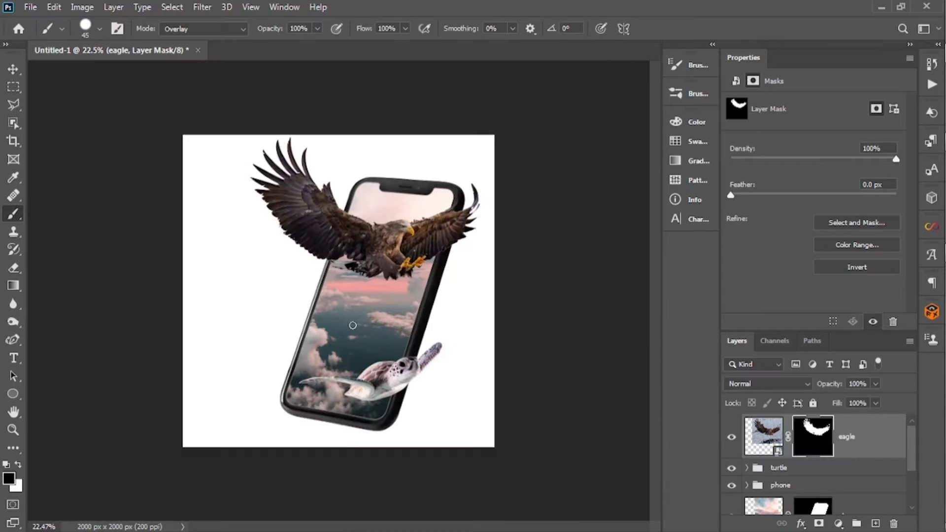
scroll(365, 325, "up", 8)
left_click(812, 440, "shift")
left_click(812, 440, "shift")
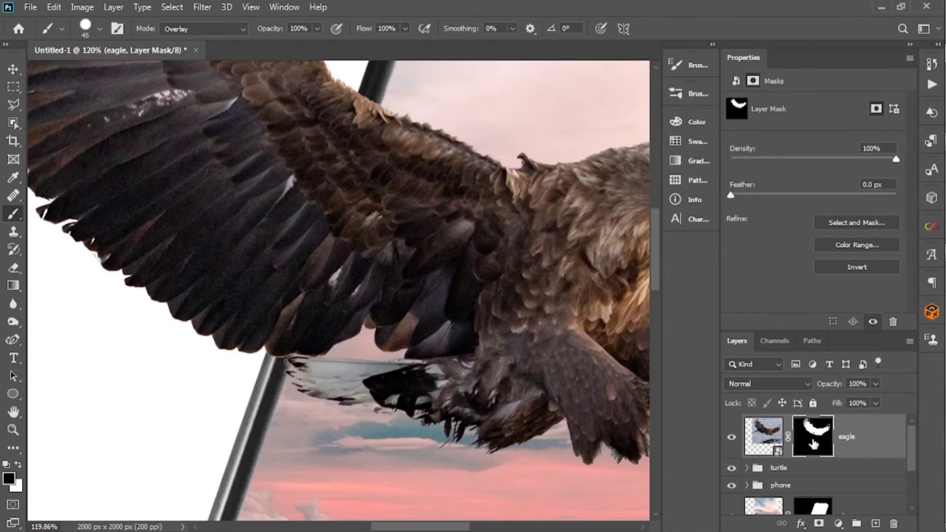
Step: Refine the eagle layer's mask around the tail feathers with a white 7 px brush in Normal mode
scroll(362, 373, "up", 3)
key("x")
key("bracketleft")
key("bracketleft")
key("bracketleft")
key("bracketleft")
key("bracketleft")
key("bracketleft")
key("bracketleft")
key("bracketleft")
key("bracketleft")
key("bracketleft")
scroll(265, 362, "up", 2)
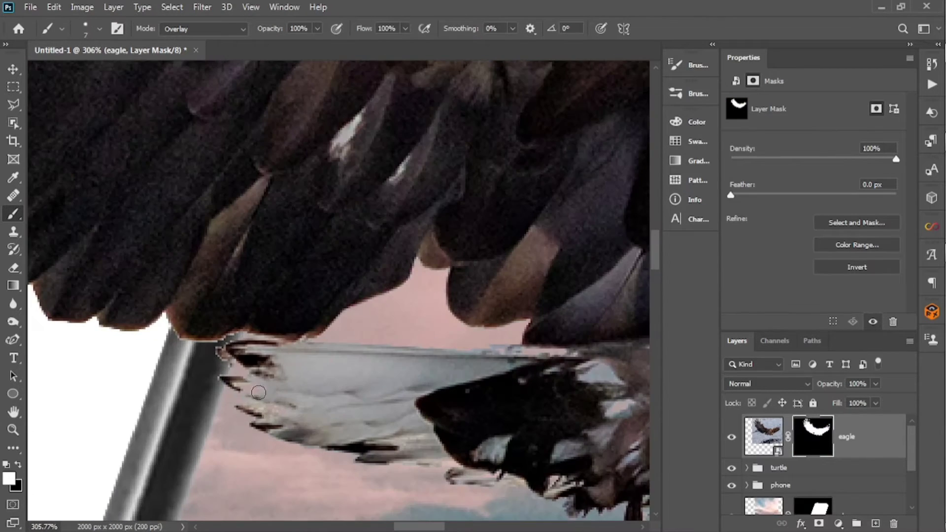
left_click(179, 29)
left_click(176, 42)
mouse_move(258, 388)
left_mouse_down()
mouse_move(235, 383)
mouse_move(311, 282)
left_mouse_up()
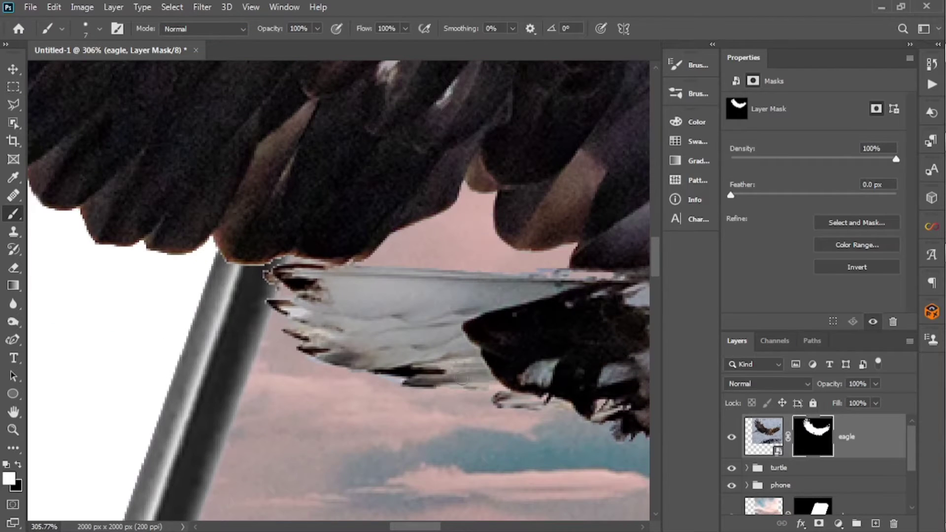
left_click_drag(566, 403, 405, 342)
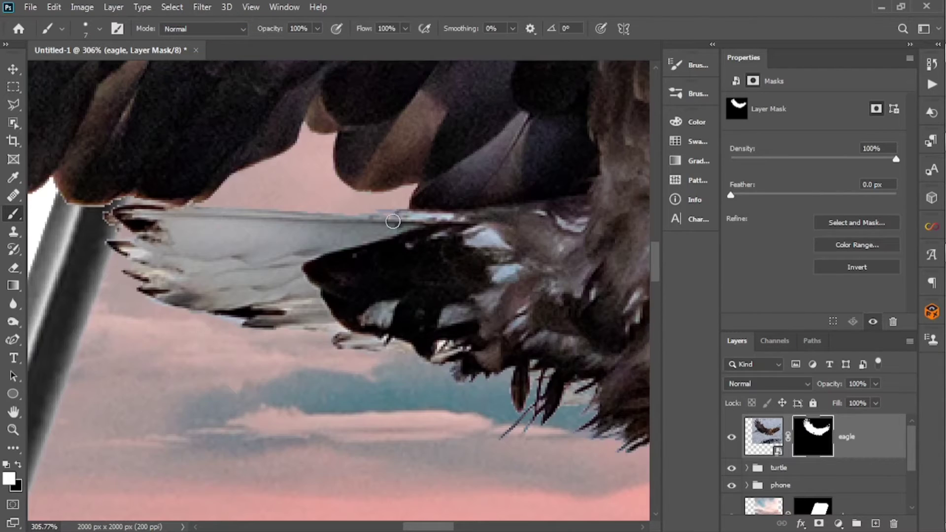
left_click_drag(525, 234, 353, 209)
scroll(443, 279, "down", 10)
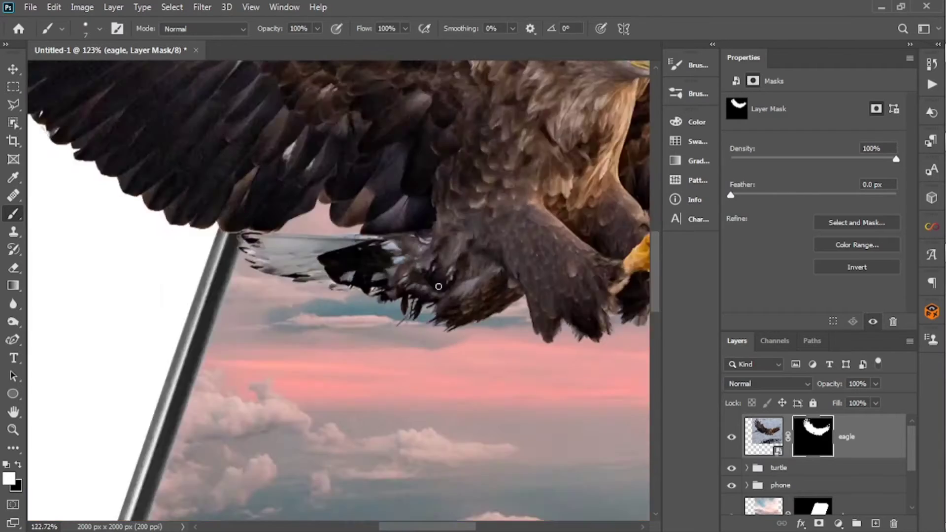
Step: Duplicate the eagle layer and set the original eagle layer's blend mode to Multiply
left_click(880, 450)
key("ctrl+j")
left_click(875, 478)
left_click(777, 383)
left_click(777, 381)
left_click(745, 232)
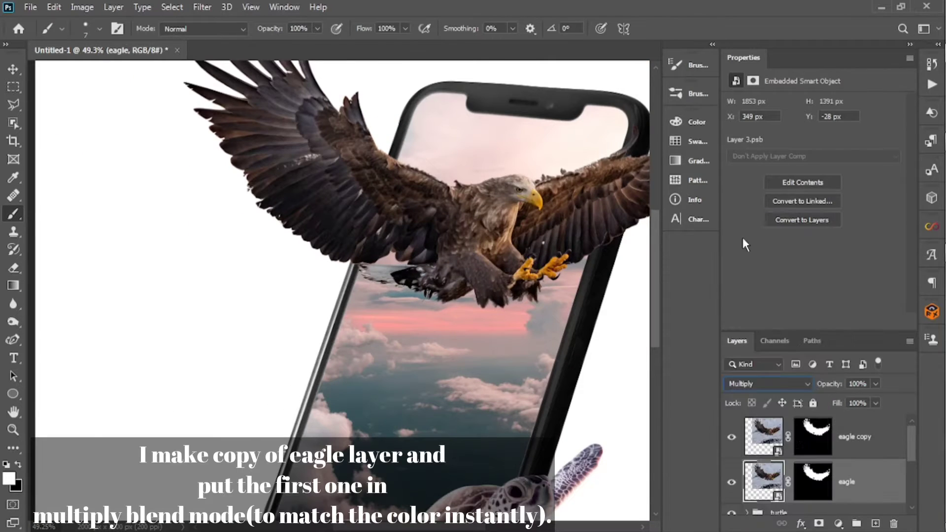
Step: Hide the eagle copy layer and examine where the eagle's wing overlaps the phone frame
left_click(732, 437)
scroll(394, 390, "up", 2)
left_click_drag(394, 391, 454, 328)
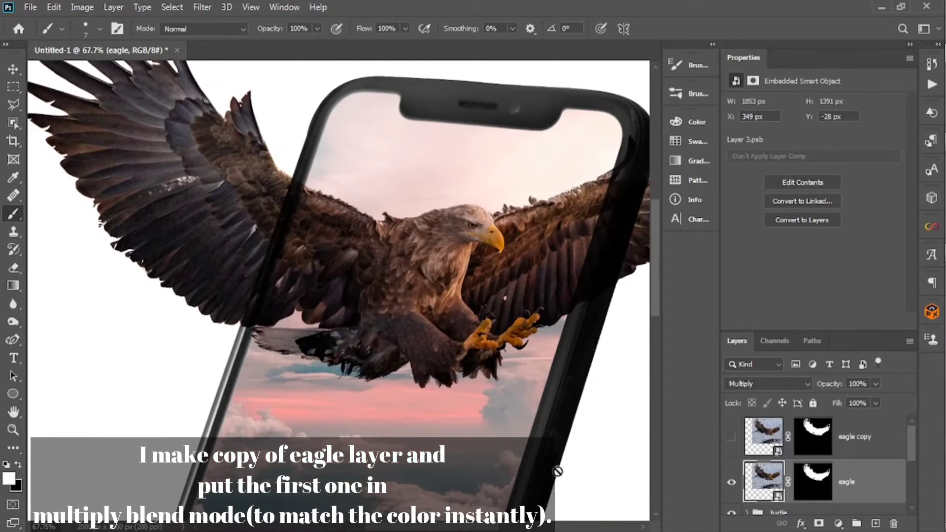
scroll(291, 197, "up", 5)
left_click_drag(291, 196, 331, 389)
scroll(300, 313, "up", 2)
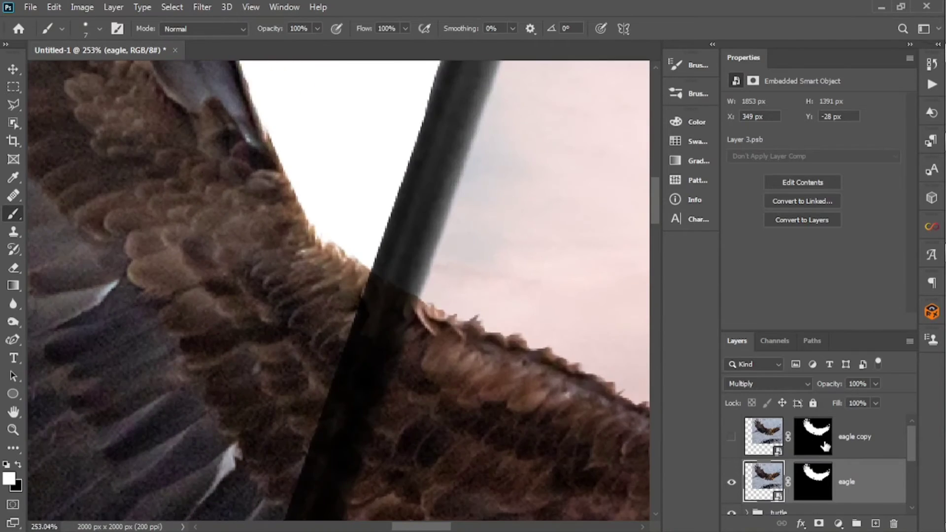
Step: Clear the eagle selection and add an empty layer mask to the phone group
left_click(826, 446, "alt")
left_click(826, 446, "alt")
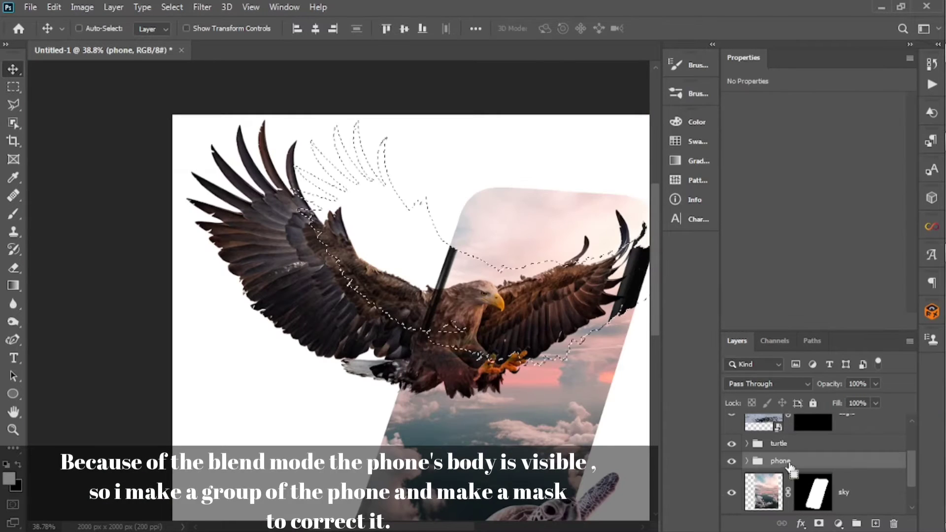
scroll(811, 464, "down", 1)
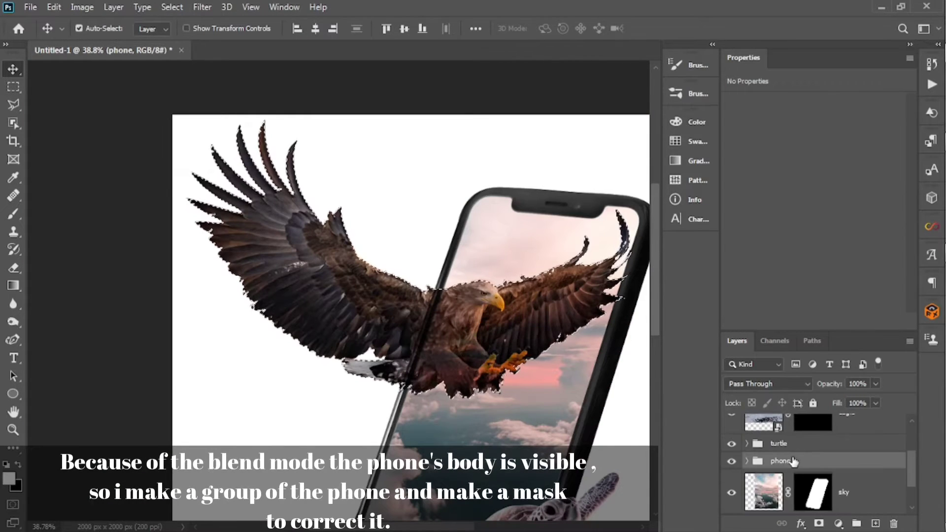
key("ctrl+d")
left_click(818, 523)
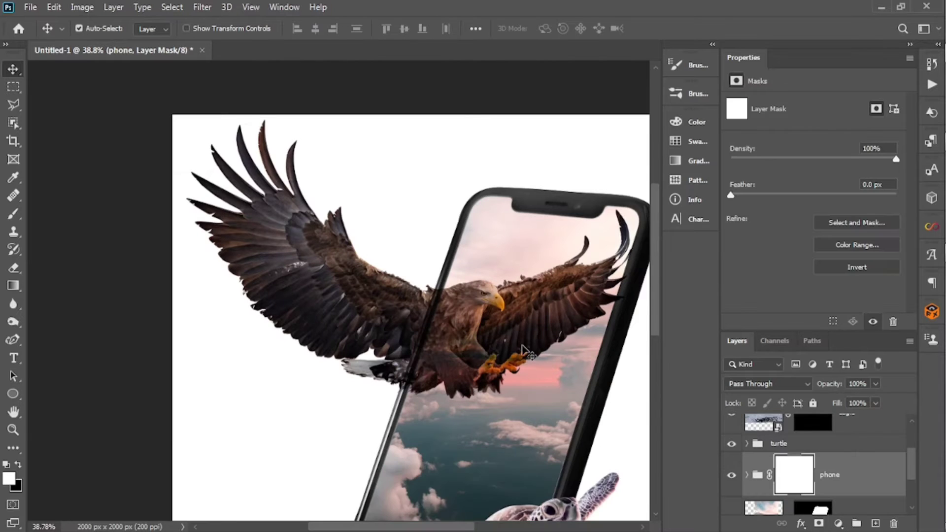
Step: Load the eagle's outline as a selection and paint black in the phone group's mask over the frame crossing the eagle with a 60 px brush
scroll(524, 347, "up", 4)
scroll(850, 444, "up", 2)
left_click(802, 480, "ctrl")
scroll(390, 219, "up", 4)
scroll(402, 288, "up", 3)
key("b")
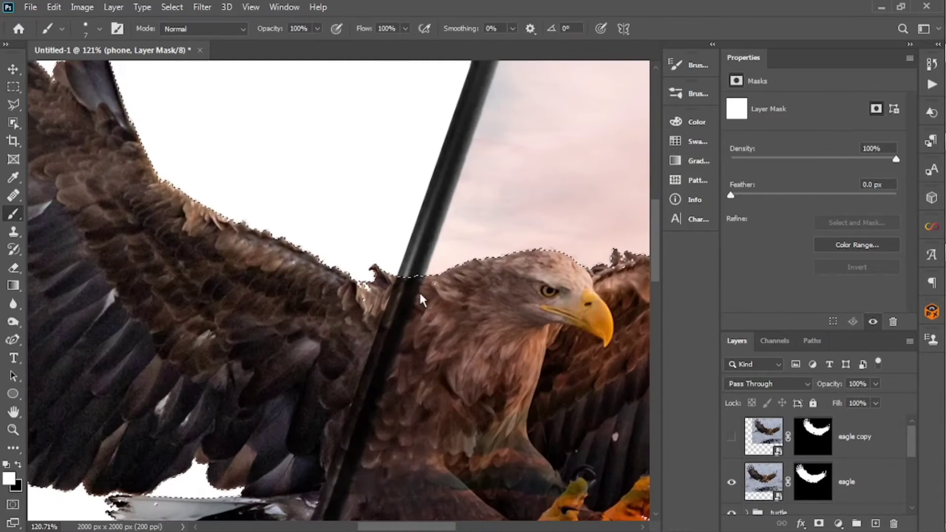
key("x")
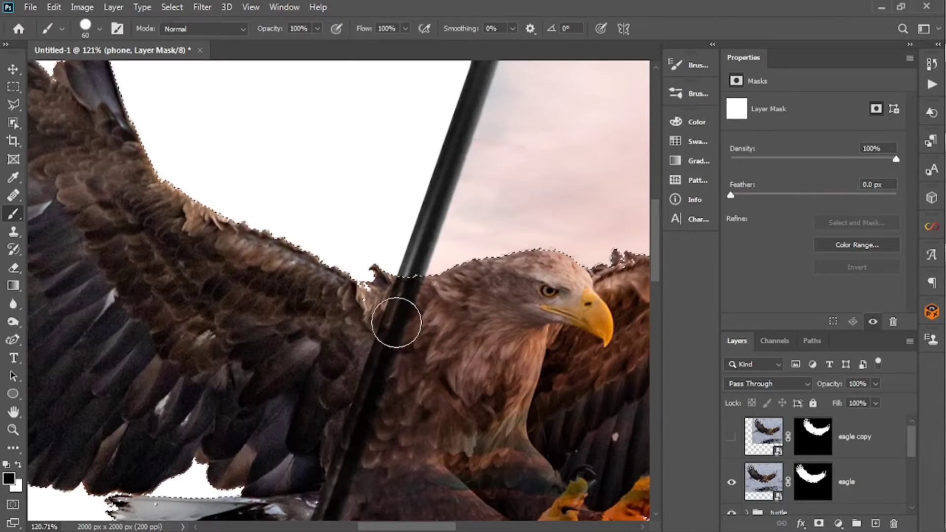
left_click_drag(375, 380, 322, 500)
left_click_drag(362, 416, 374, 206)
left_click_drag(339, 305, 327, 373)
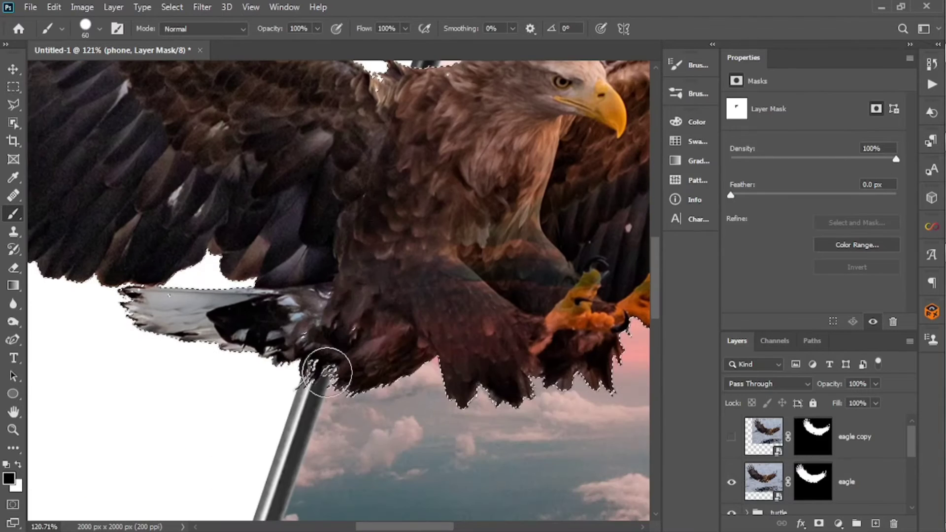
left_click_drag(364, 267, 326, 477)
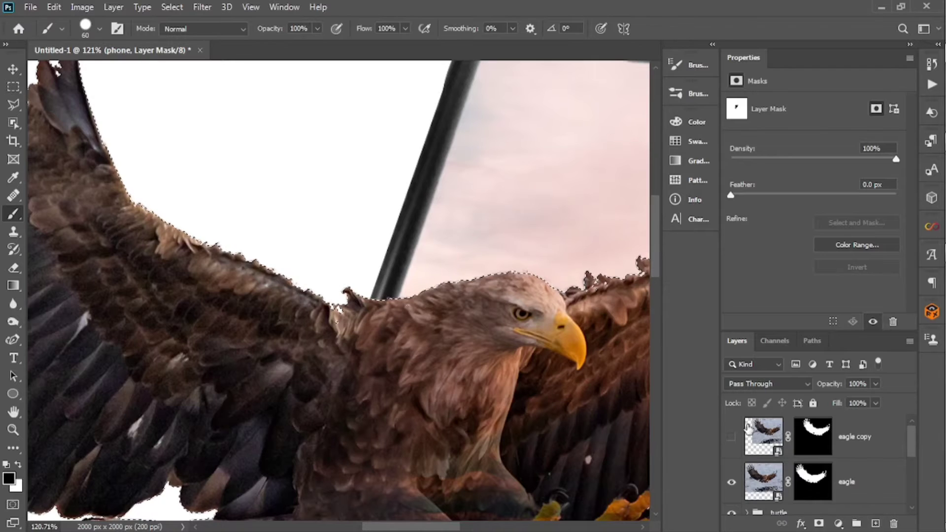
Step: Disable the eagle layer's mask and toggle the sky layer's visibility to examine how the sky affects the eagle
left_click(825, 478, "shift")
left_click(825, 478, "shift")
left_click(825, 478, "shift")
scroll(775, 487, "down", 2)
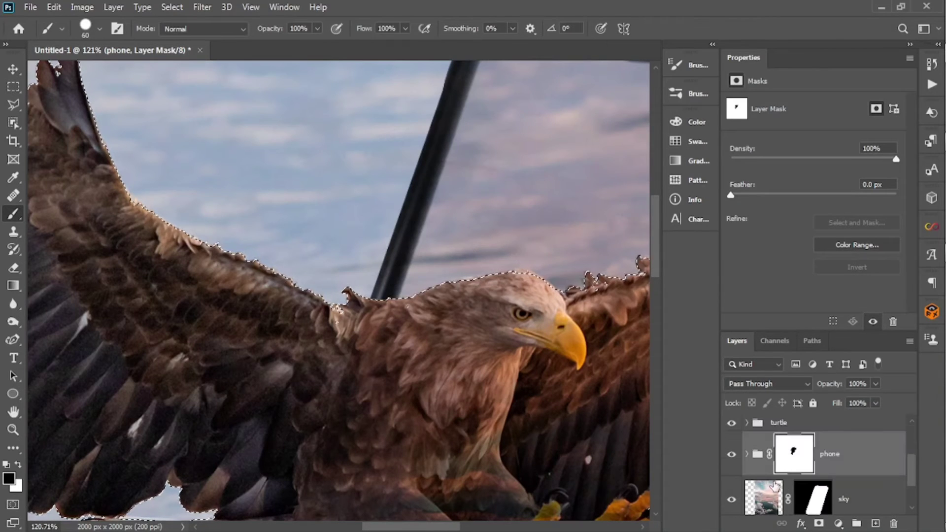
left_click(731, 504)
left_click(732, 504)
left_click(731, 504)
left_click(732, 503)
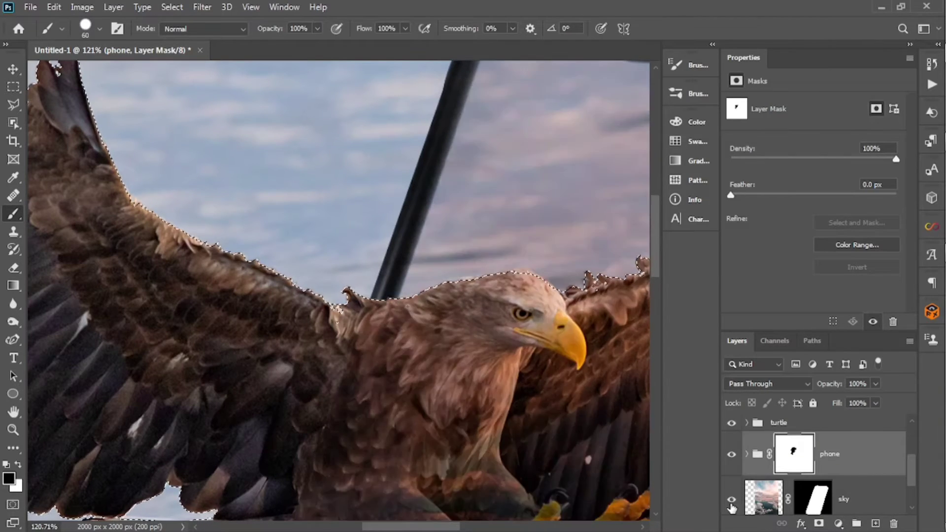
left_click(732, 500)
left_click(731, 499)
Step: Put the sky layer in a new group and mask the group with the eagle selection
left_click(764, 496)
key("ctrl+g")
key("x")
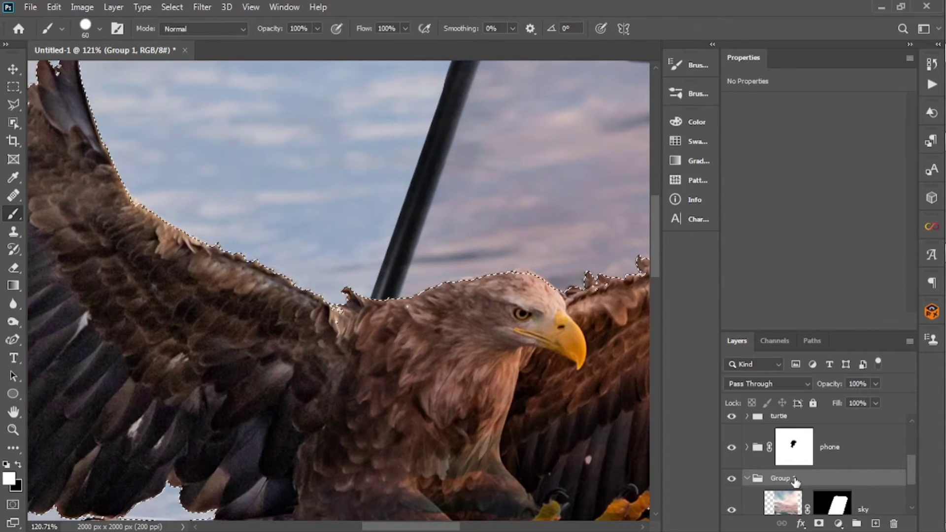
left_click(819, 523)
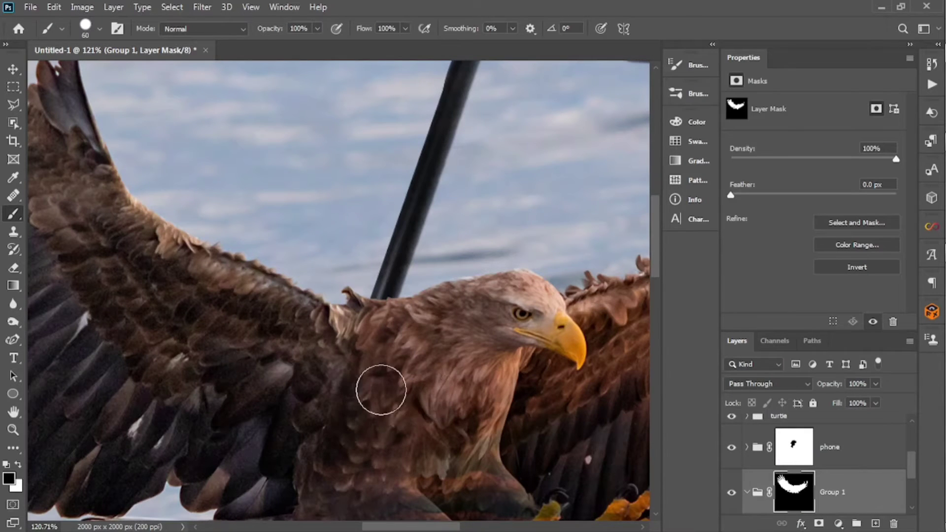
Step: Paint the sky group's mask over the eagle's body and tail with a 60 px soft brush, alternating black and white
right_click(382, 390)
double_click(481, 364)
left_click_drag(323, 334, 312, 408)
left_click_drag(313, 433, 365, 258)
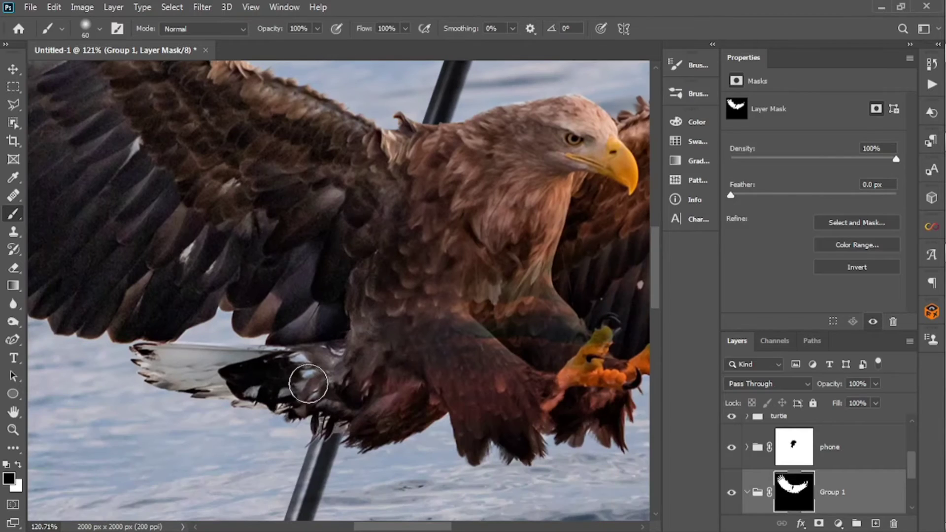
left_click_drag(370, 389, 370, 243)
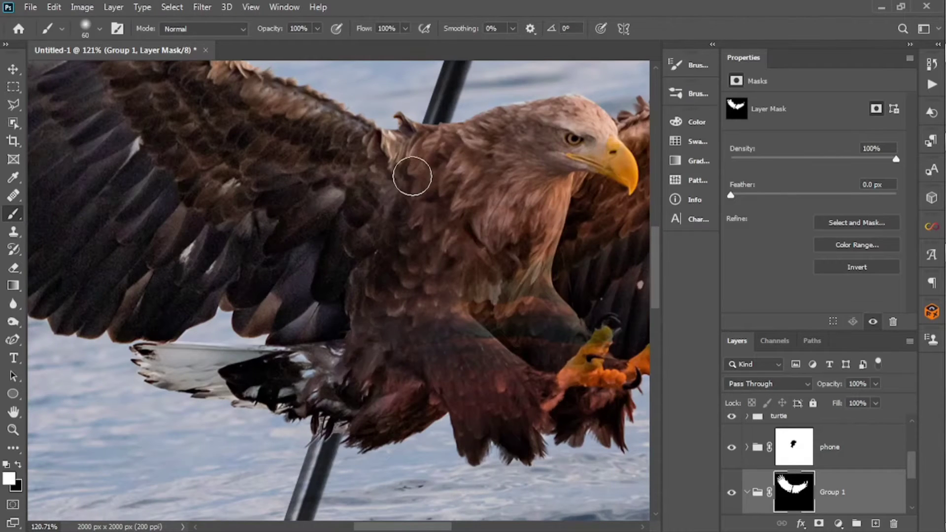
left_click_drag(412, 176, 408, 297)
key("x")
Step: Re-enable the eagle layer's mask and check the sky group against the whole composition
scroll(486, 444, "down", 10)
scroll(818, 477, "up", 5)
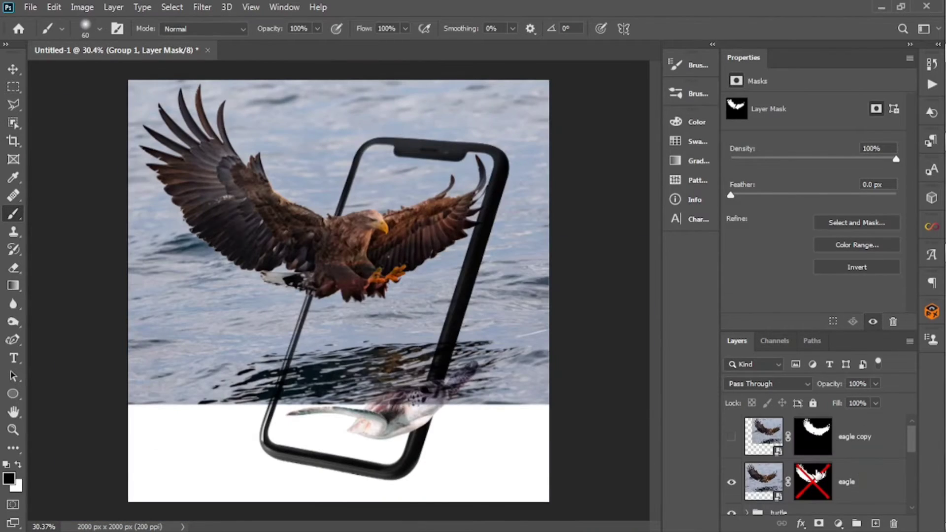
left_click(802, 475, "shift")
scroll(825, 467, "down", 7)
left_click(730, 501)
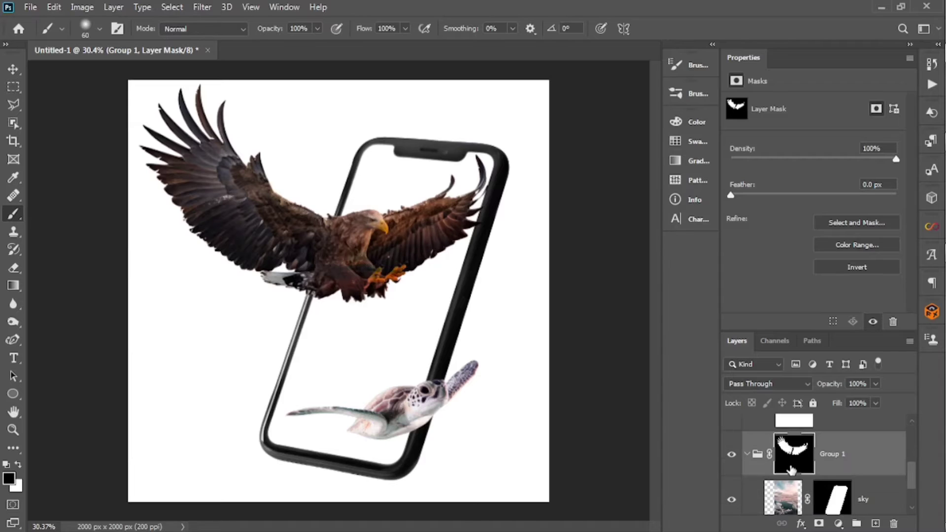
scroll(777, 465, "up", 5)
Step: Delete the eagle copy layer and place the eagle layer in a collapsed group named eagle
left_click(871, 444)
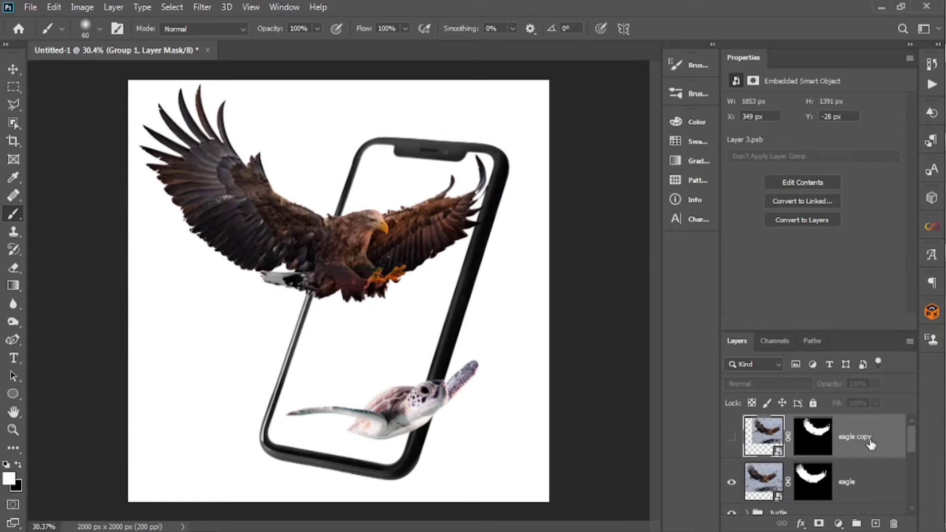
key("Delete")
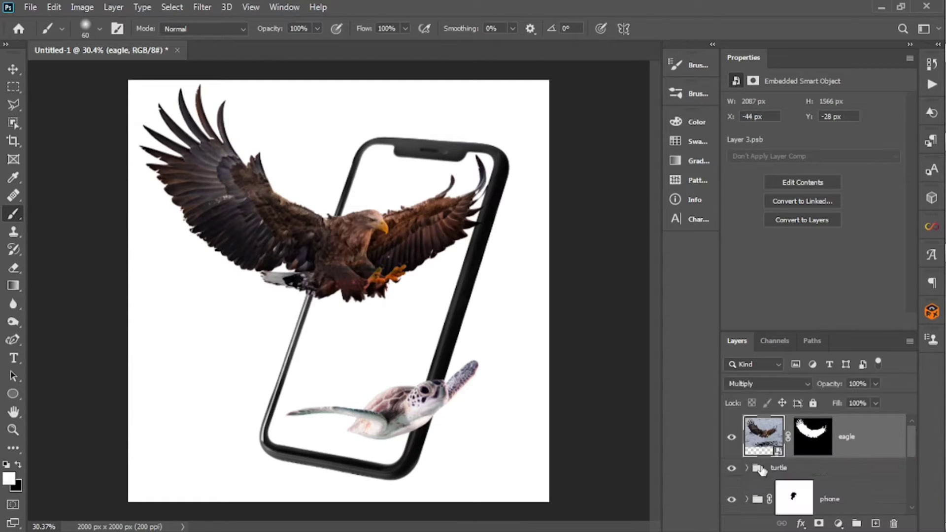
key("ctrl+g")
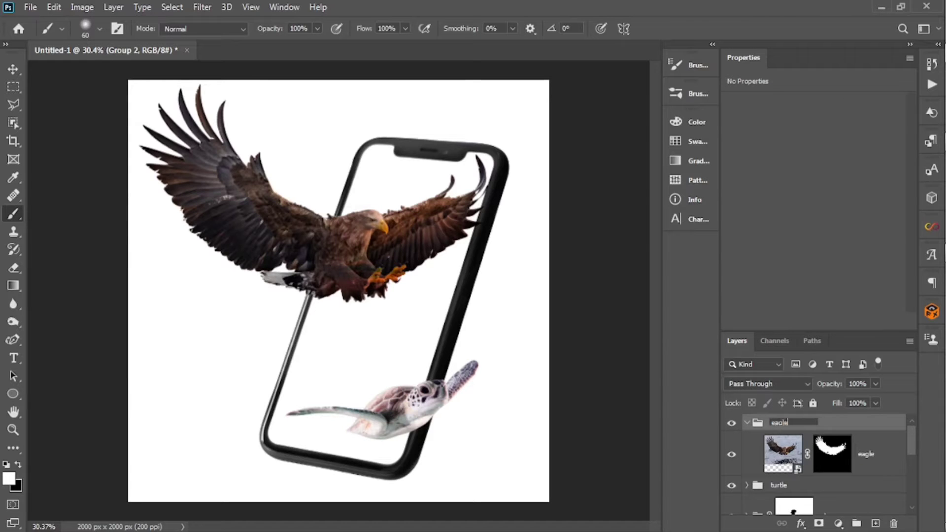
type("eagle")
left_click(748, 424)
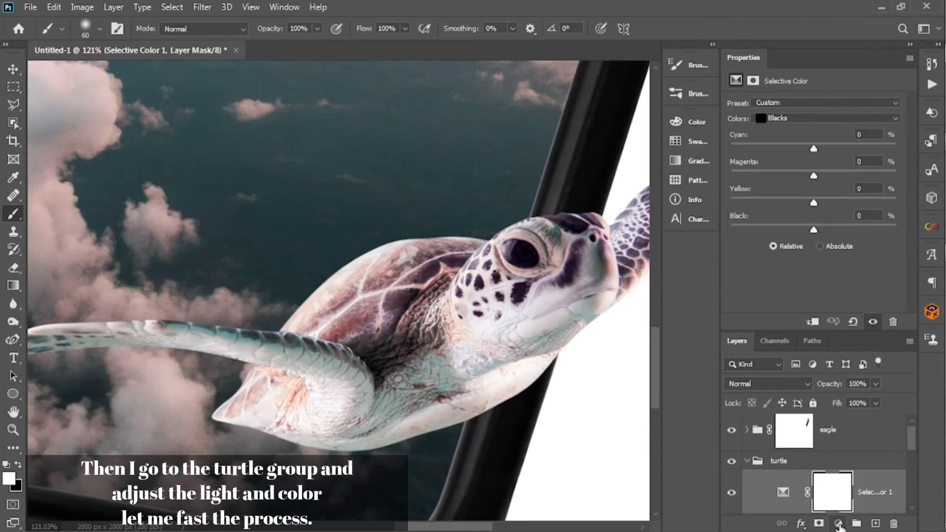
Step: Add a Levels adjustment in the turtle group with the white output level at 142 and invert its mask to black
left_click(838, 523)
left_click(847, 337)
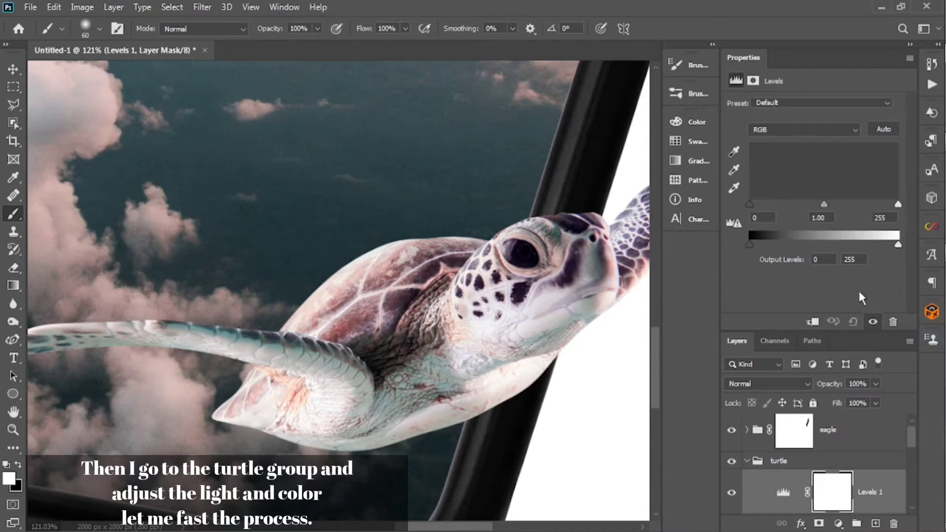
left_click_drag(898, 244, 833, 244)
left_click(856, 488)
key("ctrl+i")
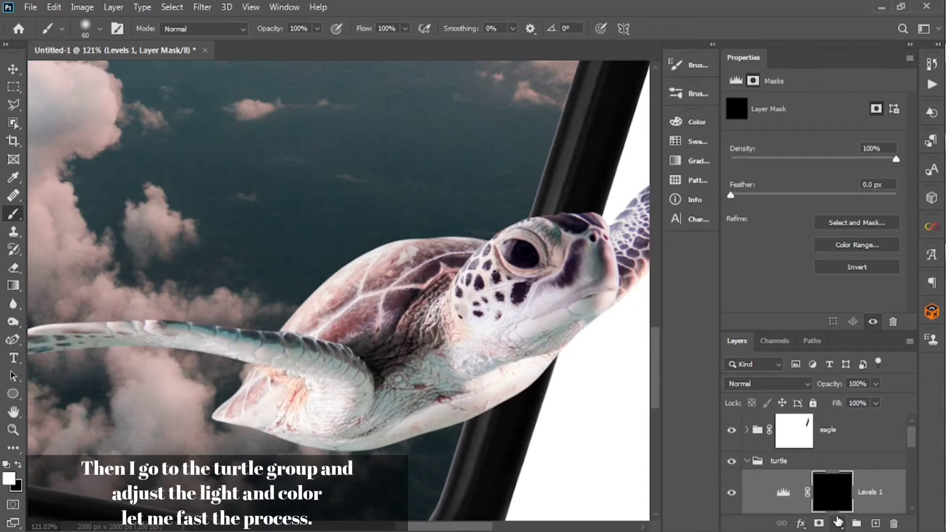
Step: Darken the turtle's neck, underside and long flipper by painting white in the Levels mask with a 60 px soft brush at 7% flow
scroll(528, 429, "down", 2)
scroll(508, 394, "up", 4)
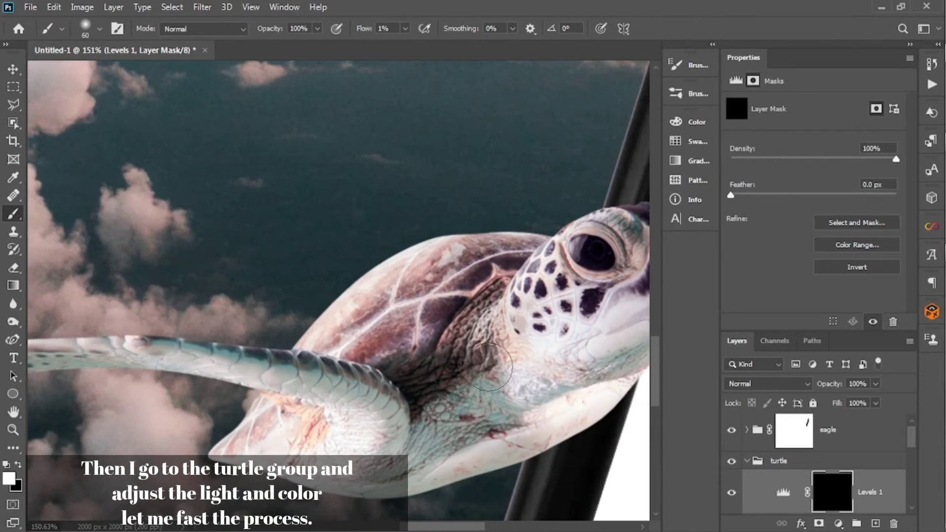
mouse_move(493, 321)
left_mouse_down()
mouse_move(439, 338)
mouse_move(374, 443)
left_mouse_up()
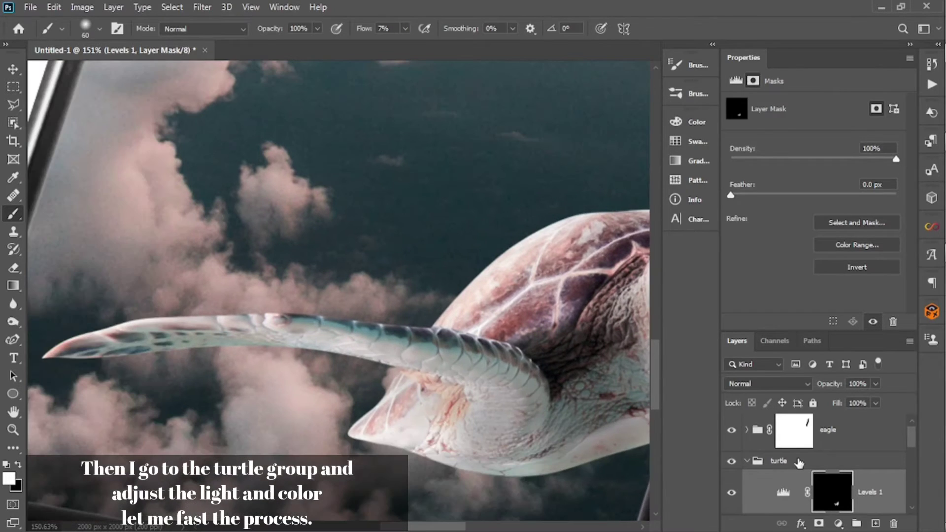
mouse_move(49, 345)
left_mouse_down()
mouse_move(444, 345)
mouse_move(419, 434)
mouse_move(591, 369)
left_mouse_up()
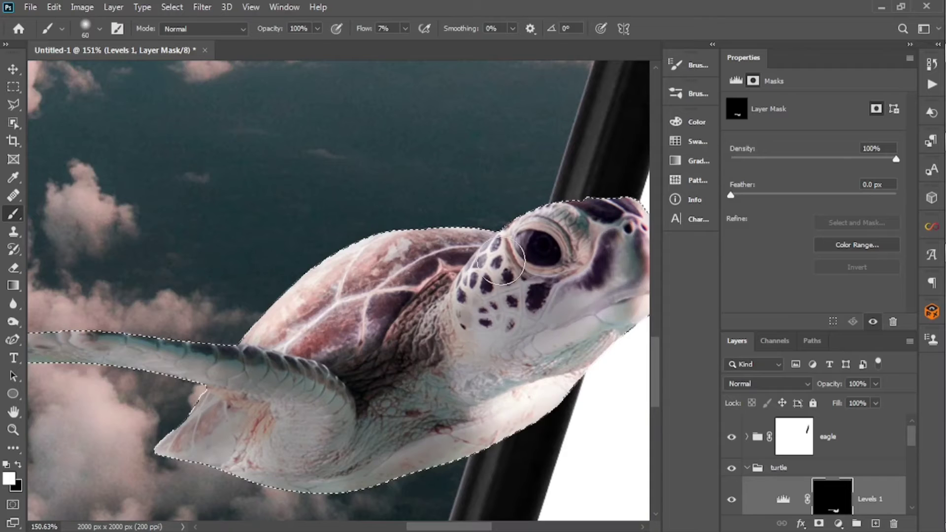
Step: Deepen the shading along the turtle's belly within its selection and lighten the rear flipper by painting black in the Levels mask
mouse_move(498, 414)
left_mouse_down()
mouse_move(562, 379)
mouse_move(453, 439)
left_mouse_up()
key("x")
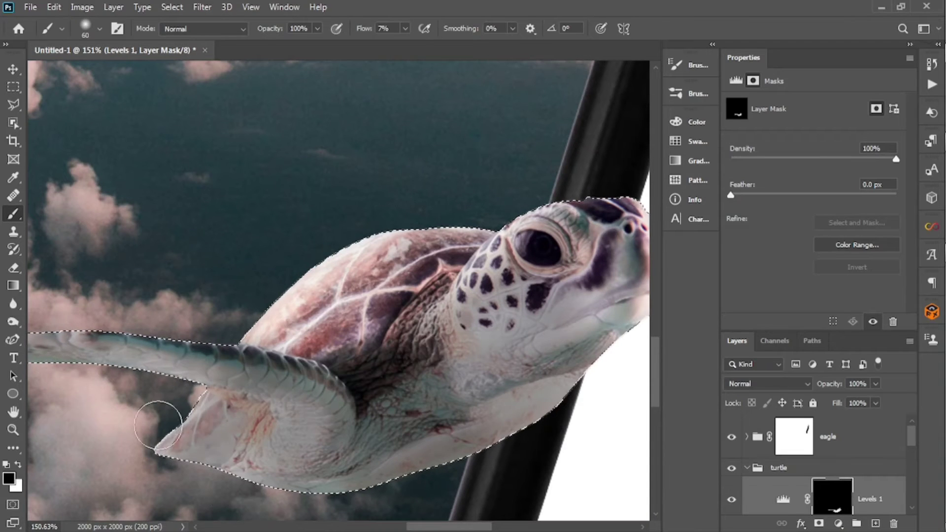
left_click_drag(160, 423, 200, 399)
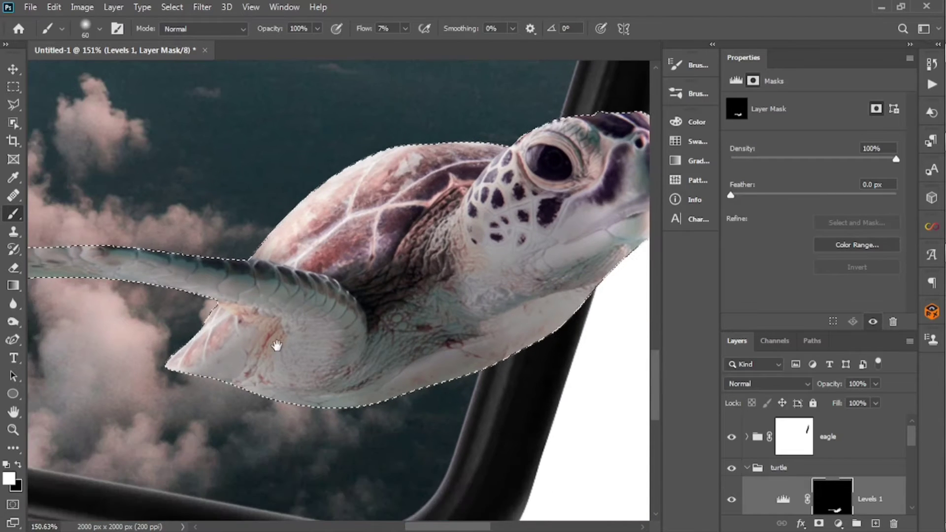
left_click_drag(266, 355, 207, 345)
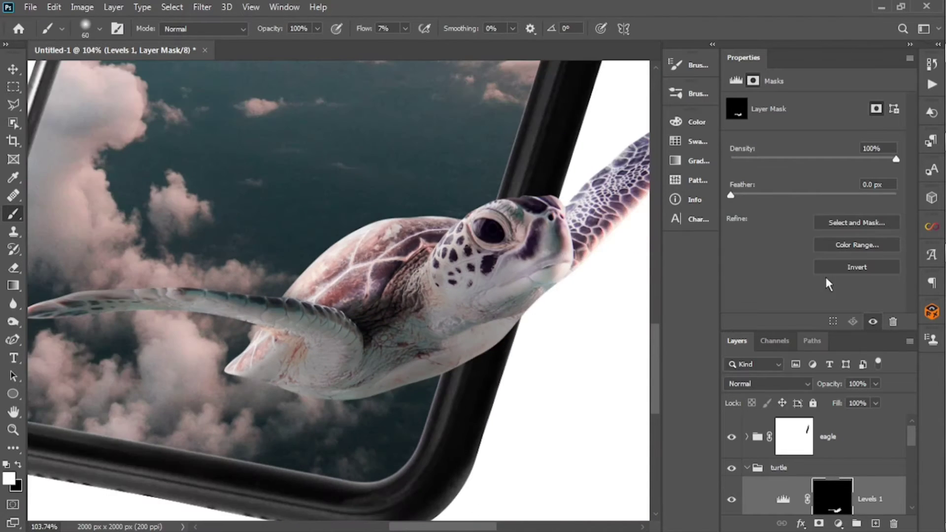
Step: Rename the Levels adjustment in the turtle group as for dark shadow
scroll(392, 162, "up", 3)
double_click(872, 499)
type("for dark sha")
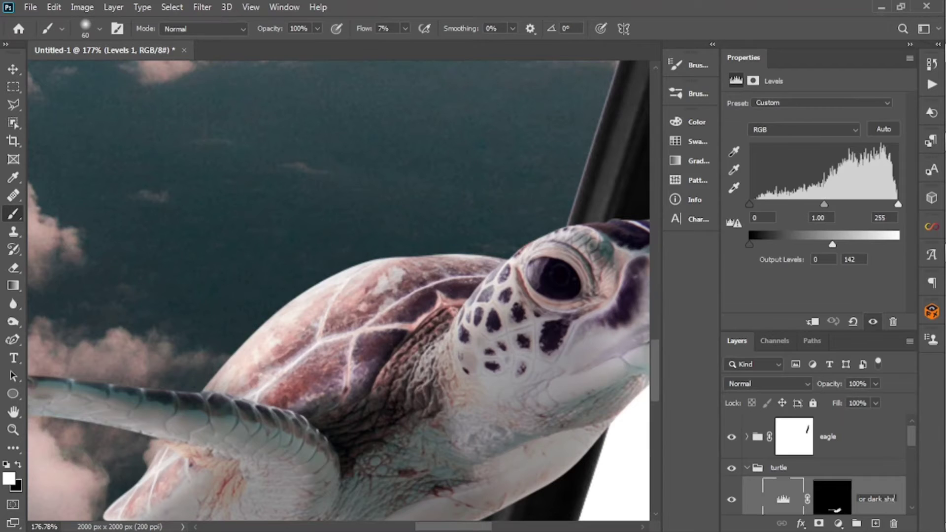
type("dow")
key("Return")
Step: Add a Levels adjustment named for light with white input level 213, and blacken its mask within the turtle's selection
left_click(839, 524)
left_click(857, 337)
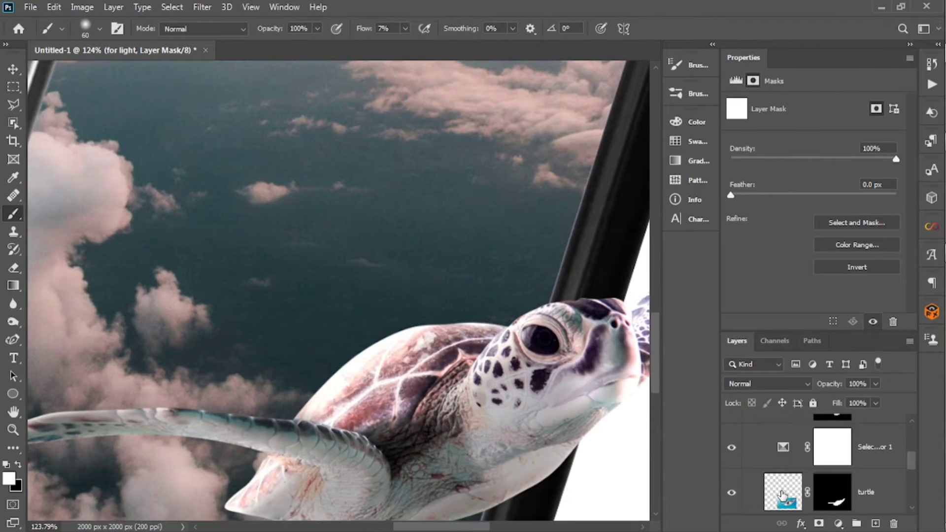
left_click(798, 467)
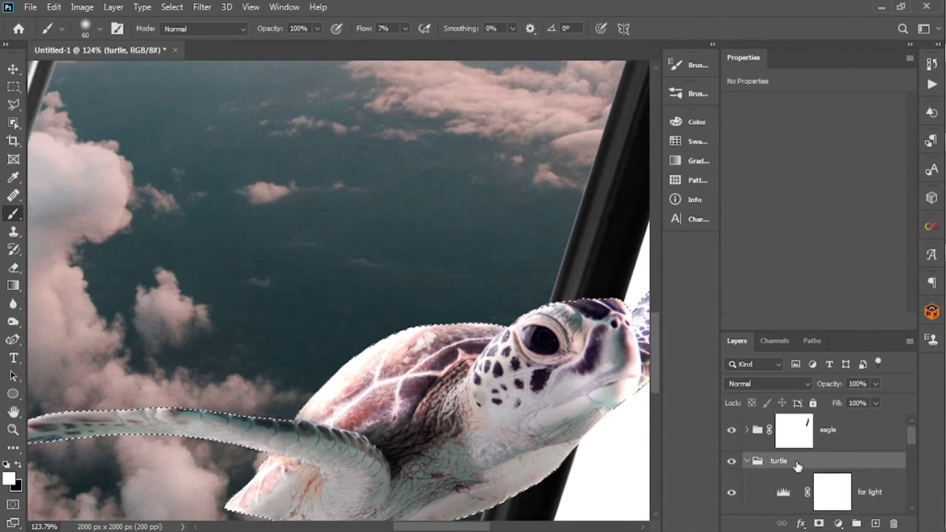
left_click(833, 492)
Step: Brighten the upper edges of the turtle's shell, head and front flipper by painting white in the for light mask at 7% flow
scroll(371, 325, "up", 2)
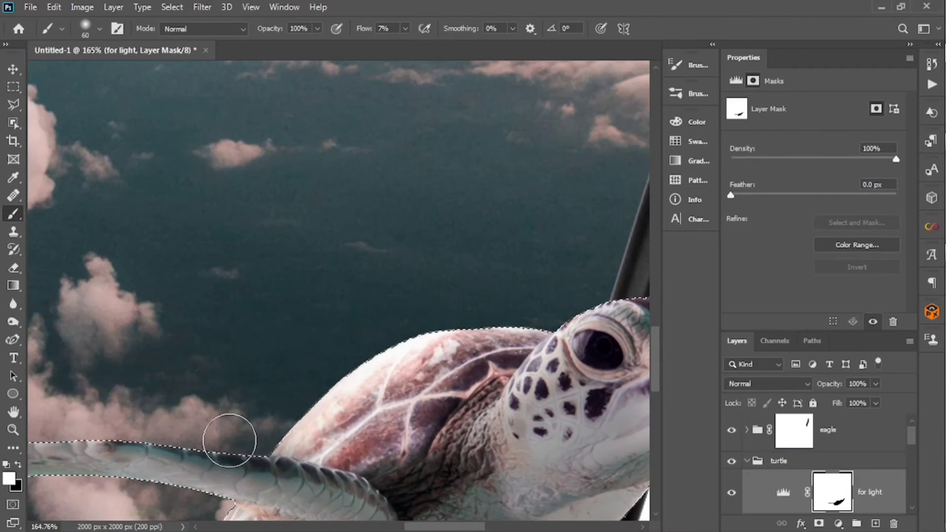
left_click_drag(595, 302, 340, 321)
scroll(394, 320, "down", 1)
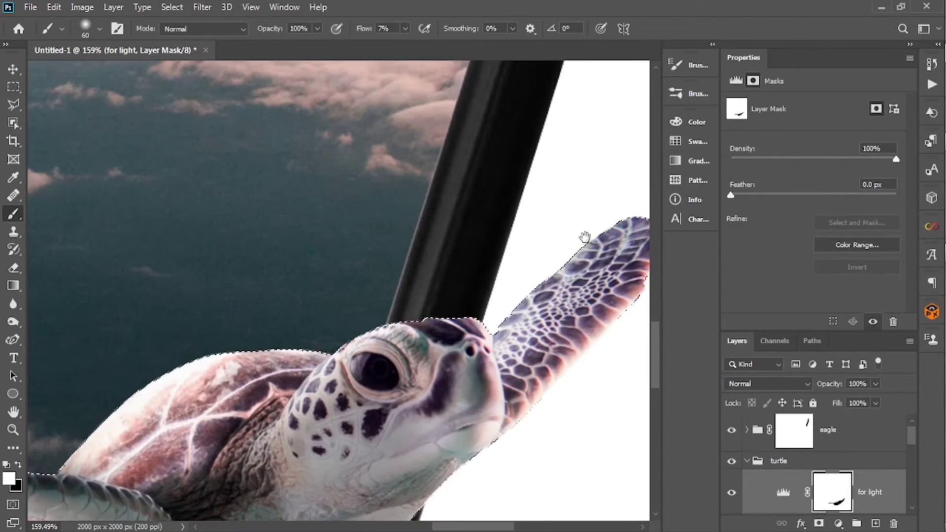
scroll(317, 327, "up", 3)
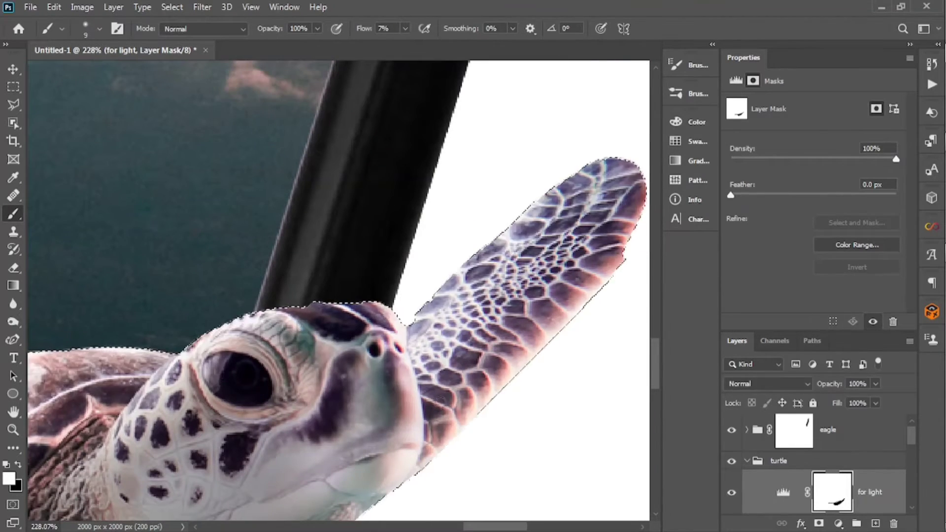
scroll(281, 363, "down", 6)
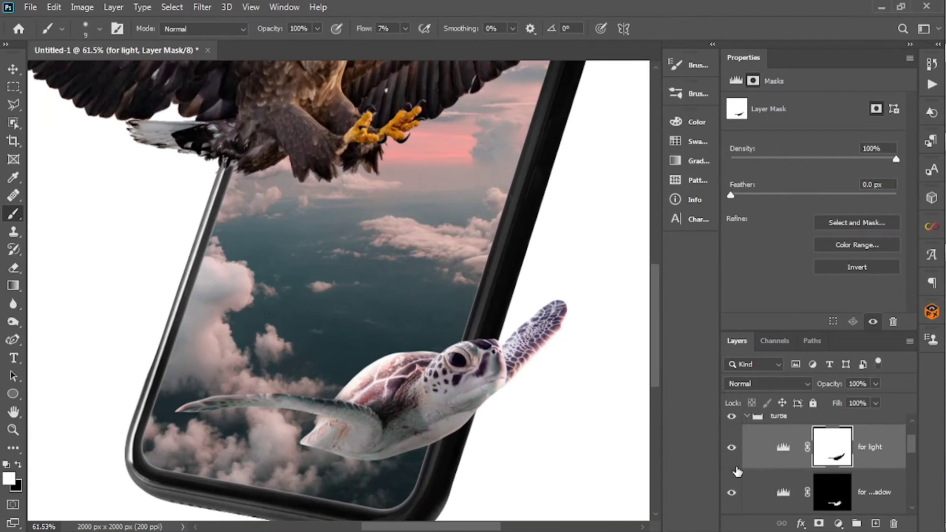
Step: Set the for dark shadow layer to Multiply at 94% opacity and adjust the for light layer's blending
left_click(766, 383)
left_click(754, 249)
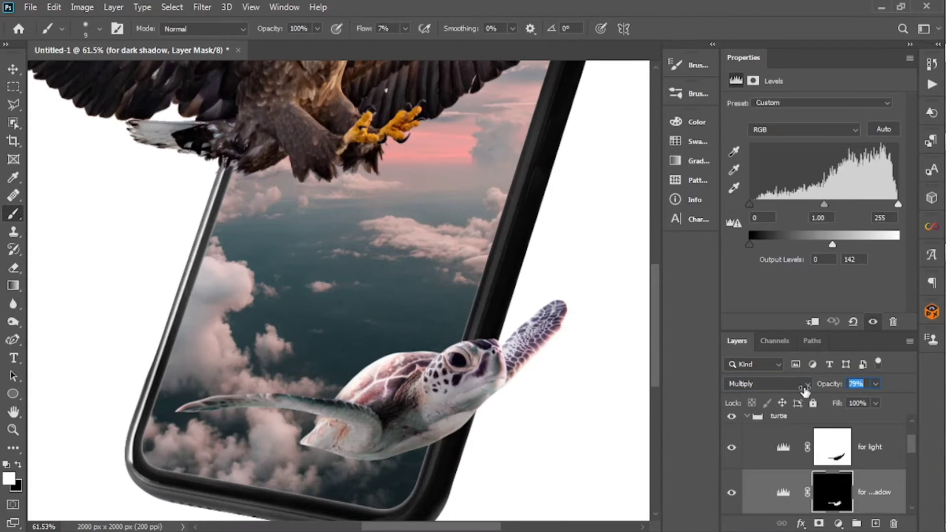
type("94")
key("Return")
left_click(767, 383)
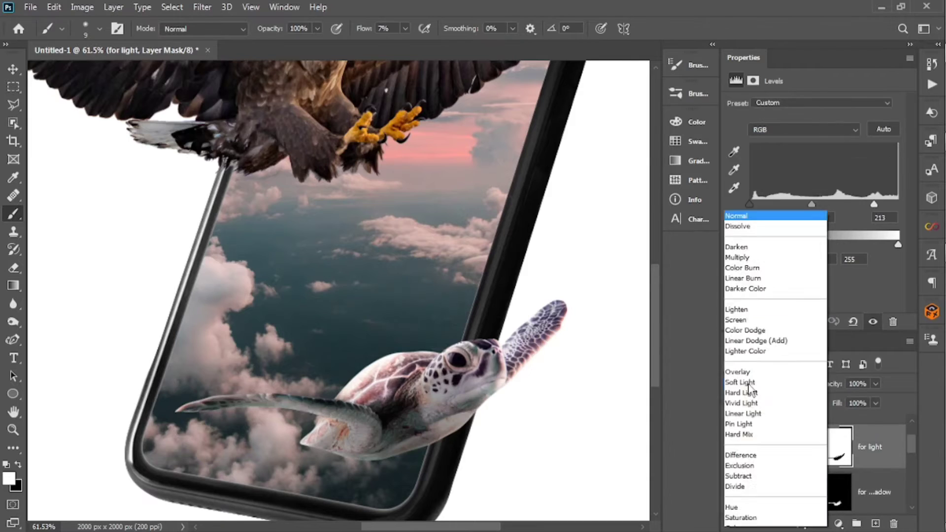
left_click(754, 300)
left_click_drag(826, 387, 737, 401)
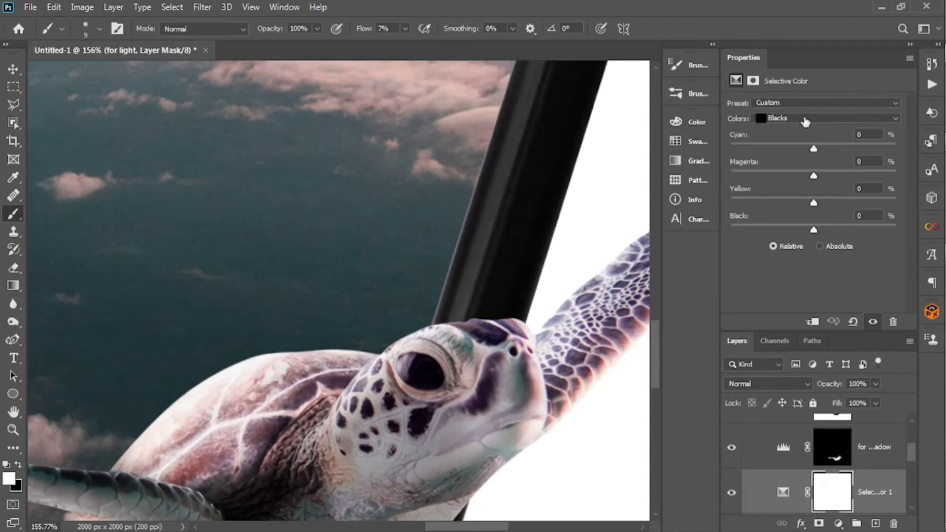
Step: In the turtle's Selective Color adjustment, set the Cyans range to cyan -100, magenta +57 and yellow +44
left_click(828, 119)
left_click(791, 167)
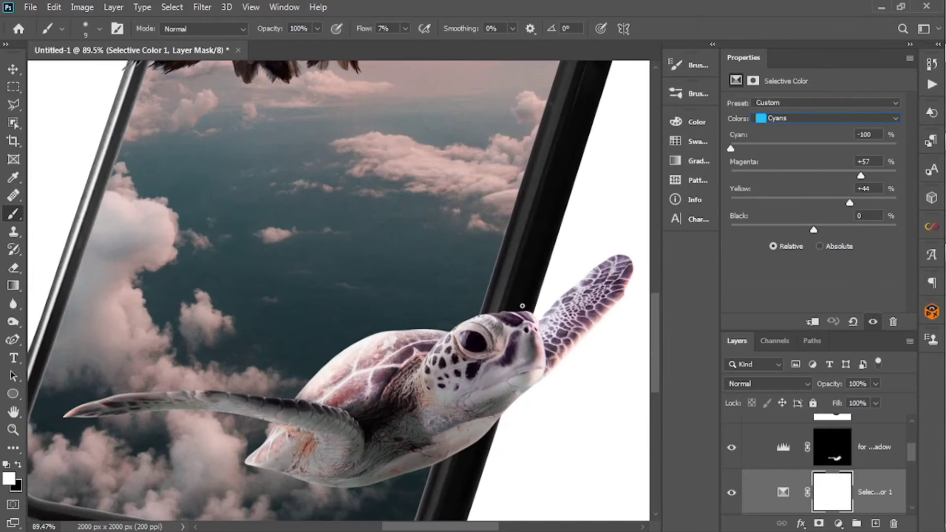
left_click(828, 118)
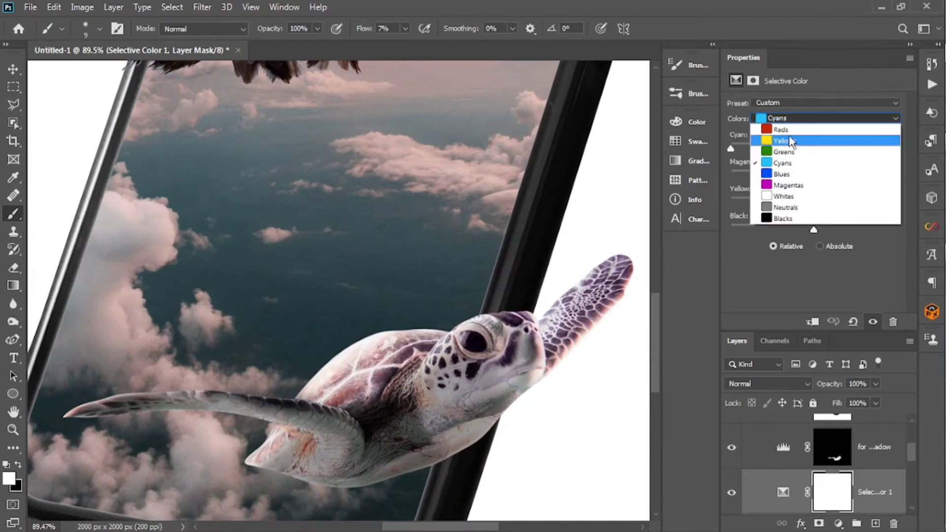
left_click(828, 169)
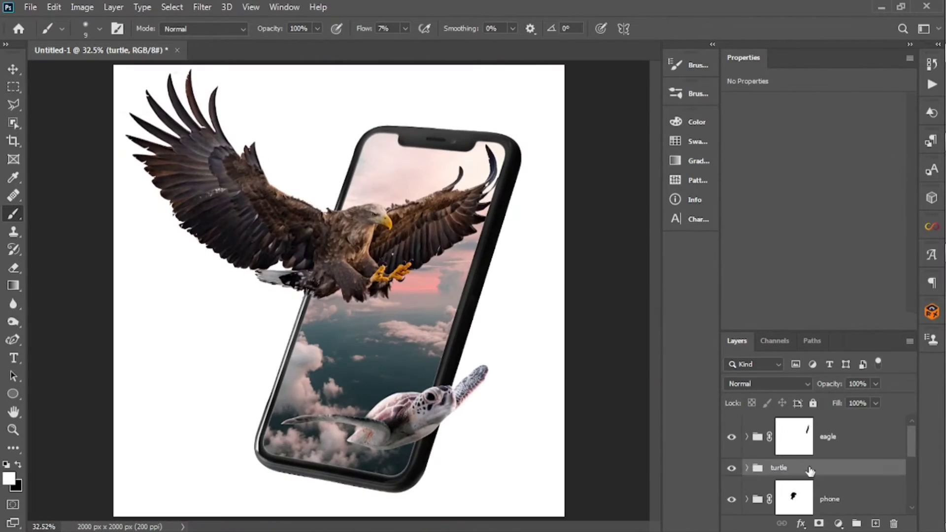
Step: Expand the eagle group and add a Selective Color adjustment above the eagle copy layer
left_click(740, 446)
left_click(747, 437)
left_click(860, 469)
left_click(839, 524)
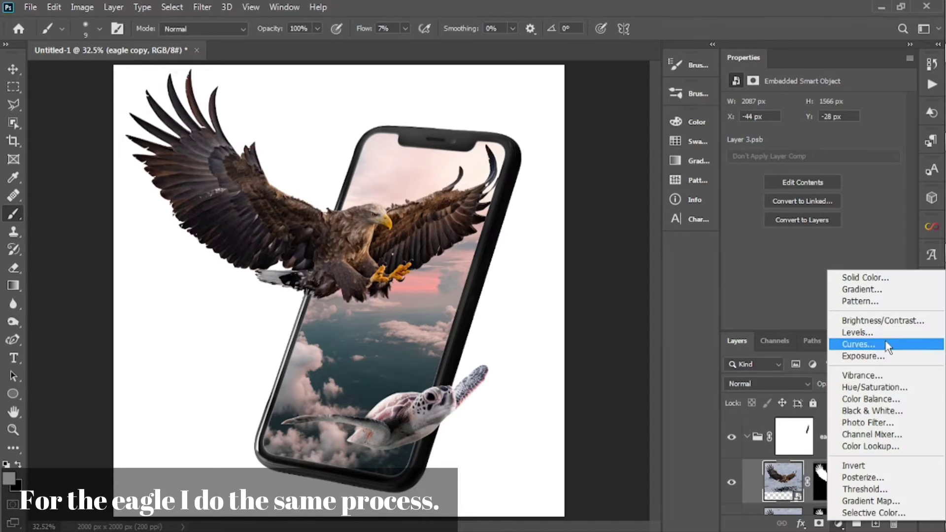
left_click(850, 513)
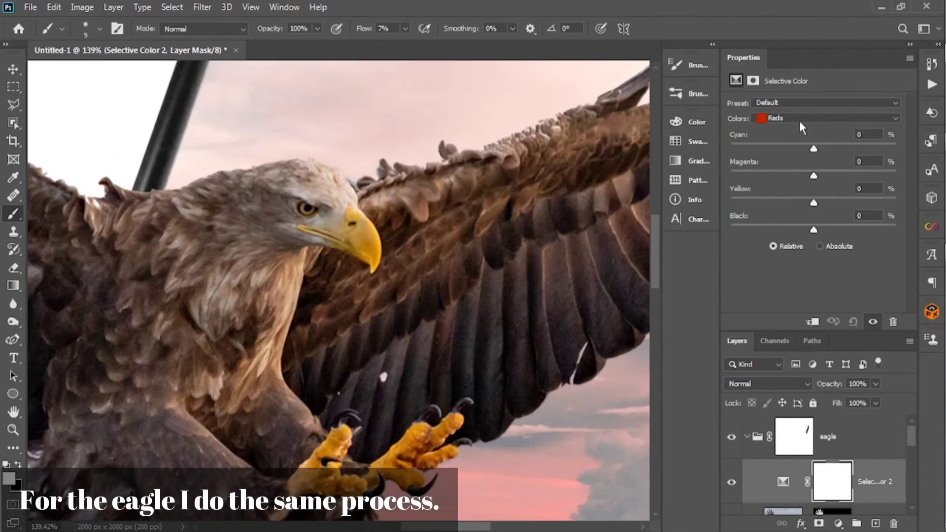
Step: In the eagle's Selective Color adjustment, set Yellows to cyan -41 and magenta +31, reduce its yellow and adjust its black
left_click(799, 120)
left_click(799, 132)
left_click_drag(814, 148, 780, 148)
left_click_drag(814, 176, 841, 176)
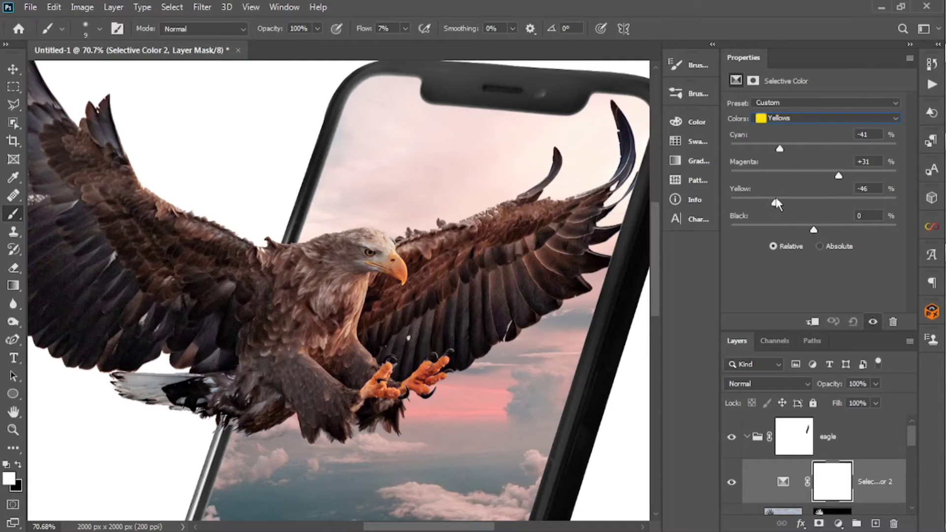
left_click_drag(793, 203, 785, 203)
left_click_drag(814, 230, 859, 230)
Step: Try the Magentas, Cyans and Whites ranges on the eagle, and raise the yellow of Blacks to +21
left_click(828, 118)
left_click(832, 180)
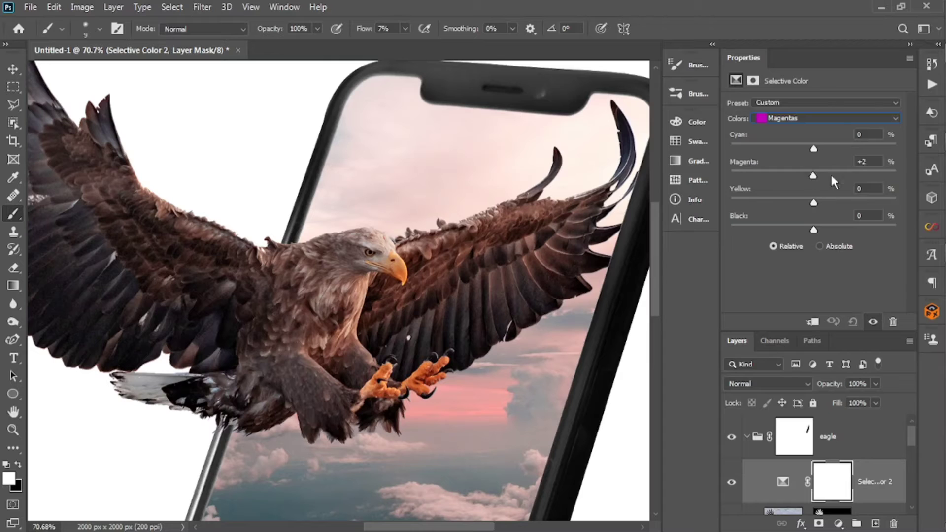
left_click(798, 119)
left_click(790, 161)
left_click_drag(819, 198, 813, 199)
left_click(817, 120)
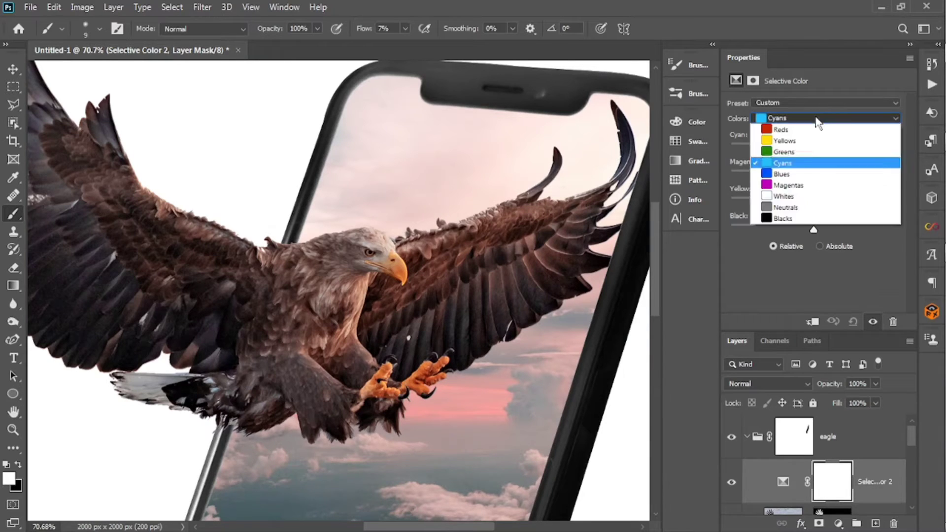
left_click(820, 196)
left_click(819, 118)
left_click(820, 219)
Step: Set the eagle group's blend mode to Normal and rebalance the yellow and cyan amounts of Blacks in its Selective Color adjustment
left_click(794, 436)
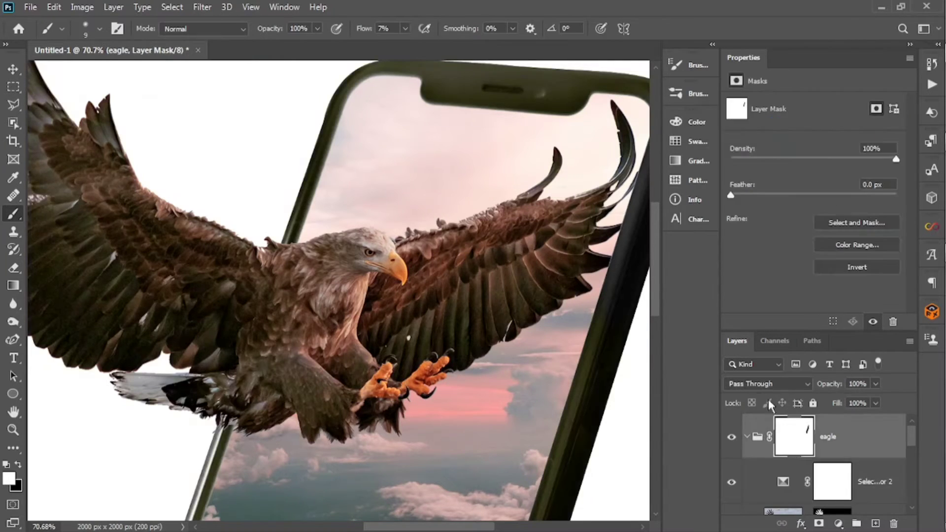
left_click(767, 383)
left_click(850, 365)
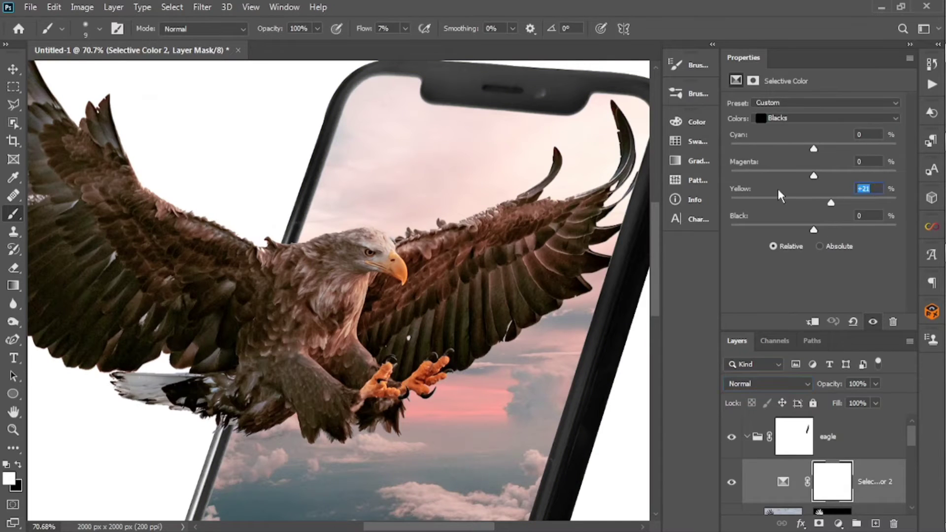
left_click_drag(831, 203, 808, 150)
left_click(829, 437)
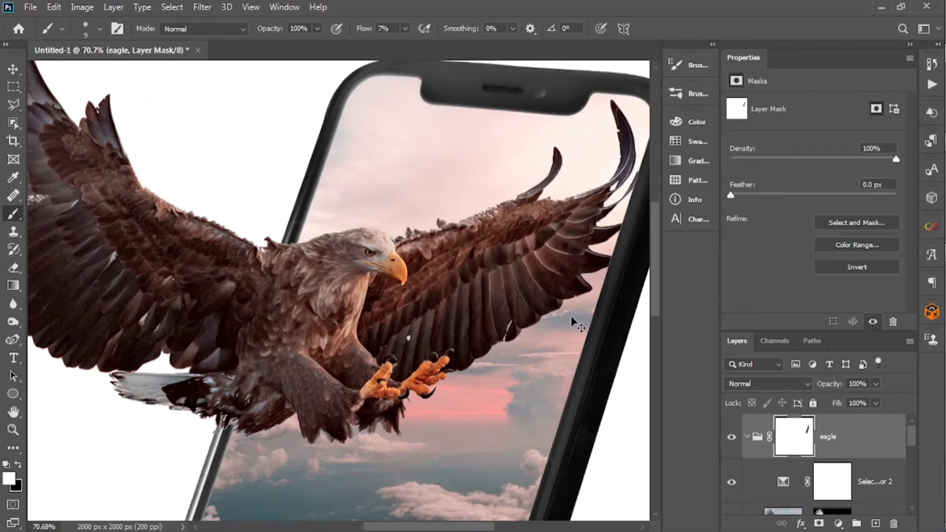
Step: Examine the eagle group's mask and the eagle copy layer's mask for stray spots around the wing and talons
scroll(409, 290, "down", 4)
scroll(409, 285, "up", 10)
scroll(840, 445, "down", 3)
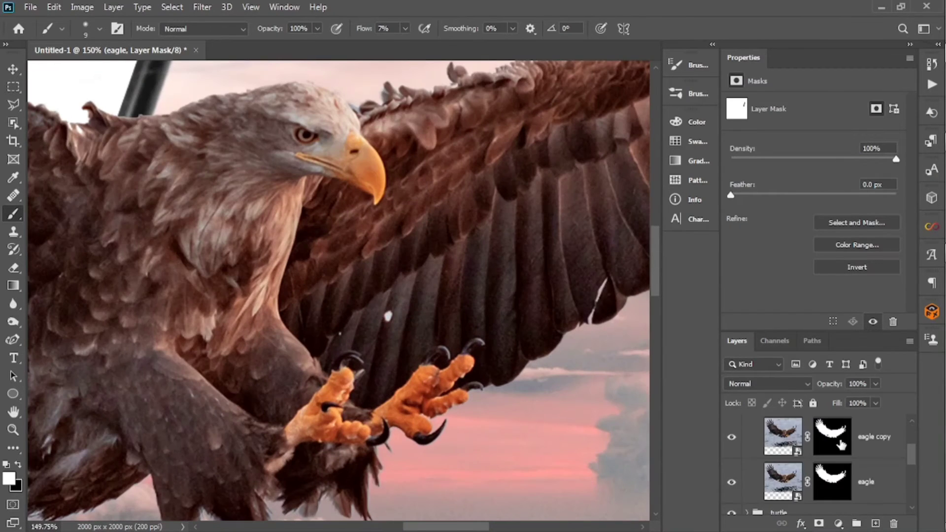
left_click(841, 446)
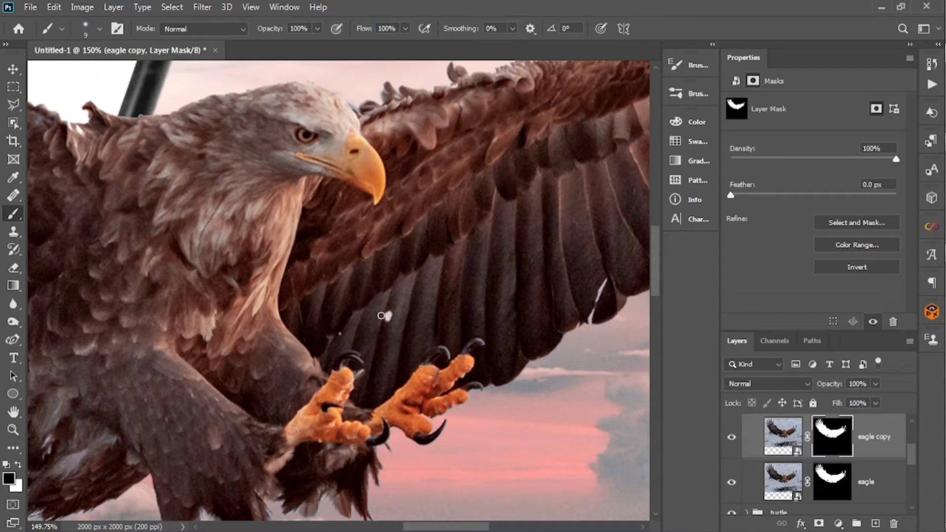
key("alt+bracketleft")
key("alt+bracketright")
key("alt+backslash")
key("alt+bracketright")
key("alt+bracketright")
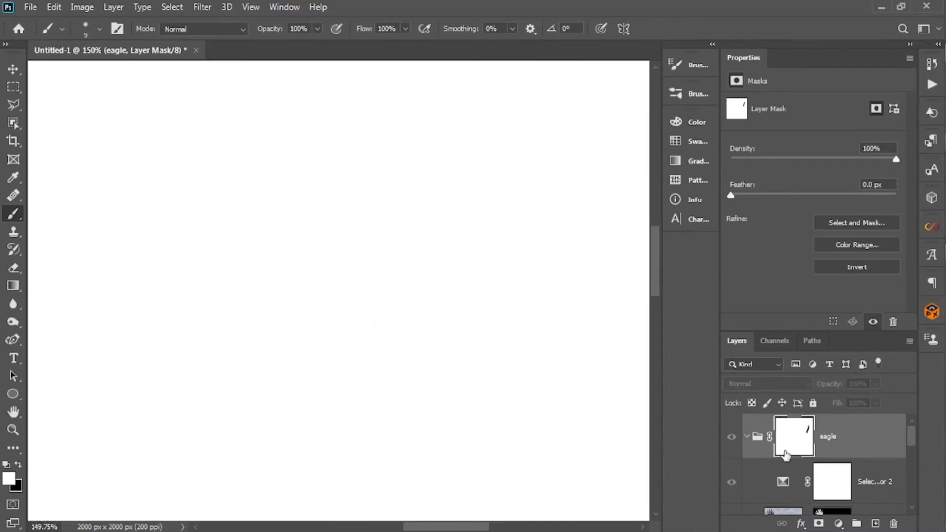
key("alt+backslash")
scroll(846, 468, "down", 2)
left_click(833, 478)
left_click(827, 440, "alt")
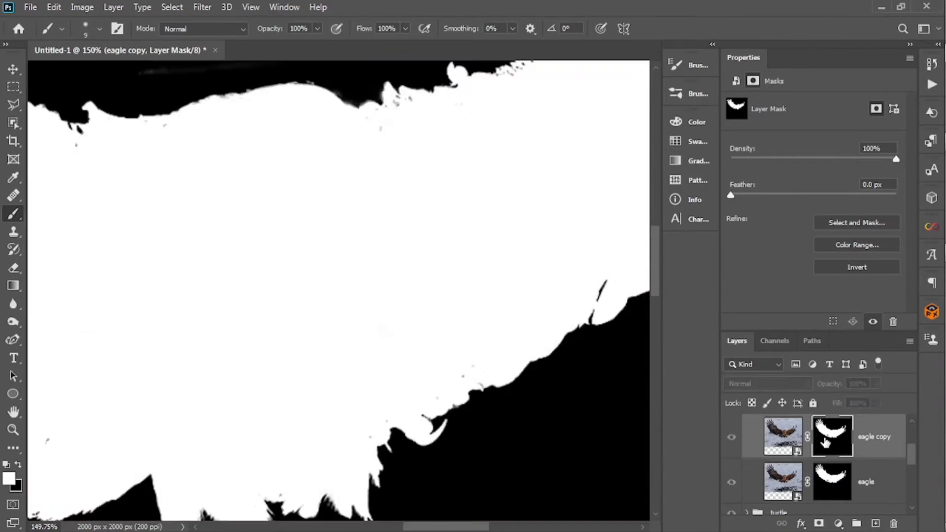
left_click(826, 440, "alt")
left_click_drag(408, 312, 208, 241)
scroll(829, 458, "up", 1)
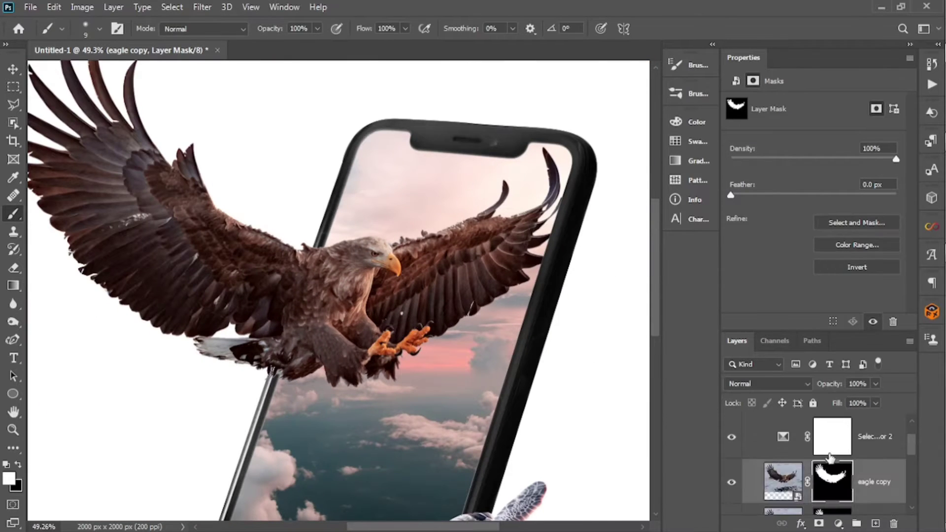
Step: Add a Curves adjustment above the eagle's Selective Color, lower the midpoint to input 145, output 110, and invert its mask to black
left_click(831, 447)
left_click(839, 524)
left_click(857, 349)
left_click_drag(832, 192, 835, 214)
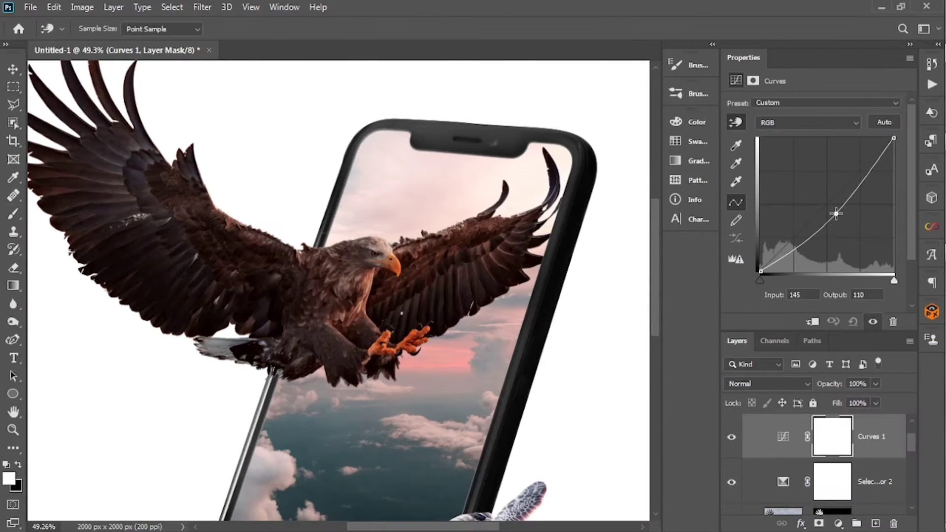
key("b")
key("ctrl+i")
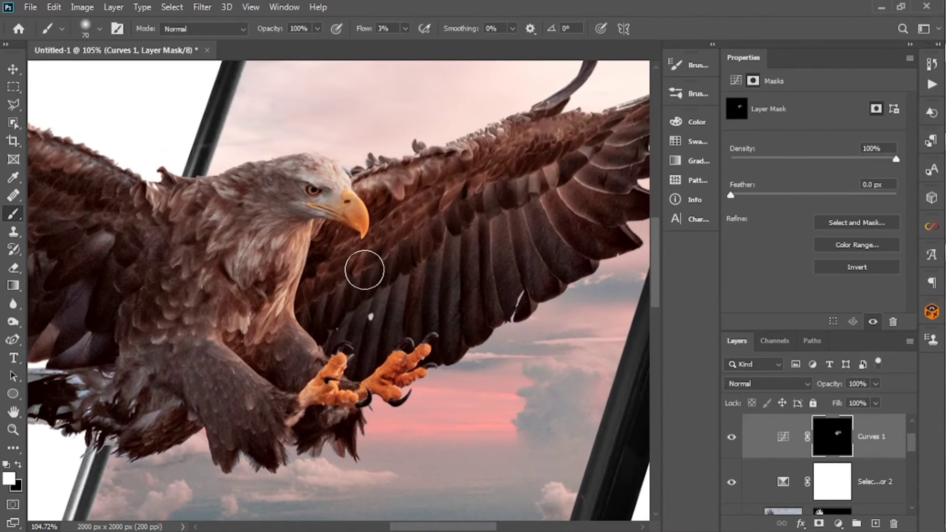
Step: Darken the eagle's wing inside the phone by painting white in the Curves mask with a 70 px soft brush at low flow
left_click_drag(606, 176, 570, 234)
left_click_drag(566, 197, 495, 198)
left_click_drag(306, 325, 534, 272)
mouse_move(554, 349)
left_mouse_down()
mouse_move(479, 397)
mouse_move(442, 347)
mouse_move(341, 439)
mouse_move(331, 359)
mouse_move(360, 235)
mouse_move(351, 233)
mouse_move(197, 381)
left_mouse_up()
Step: Darken the eagle's body and the wing outside the phone by painting white in the Curves mask at 9% flow
mouse_move(250, 256)
left_mouse_down()
mouse_move(351, 398)
mouse_move(205, 226)
mouse_move(287, 347)
mouse_move(388, 369)
left_mouse_up()
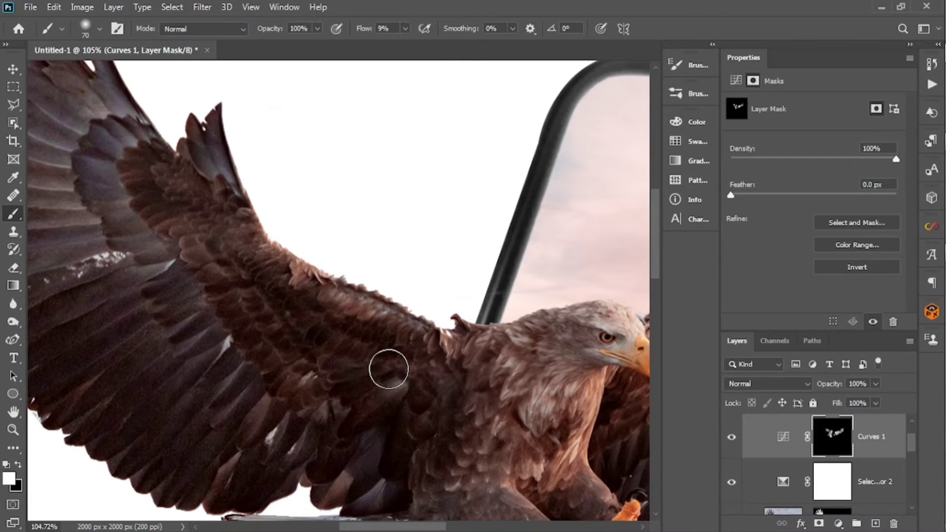
mouse_move(483, 339)
left_mouse_down()
mouse_move(428, 232)
mouse_move(448, 215)
left_mouse_up()
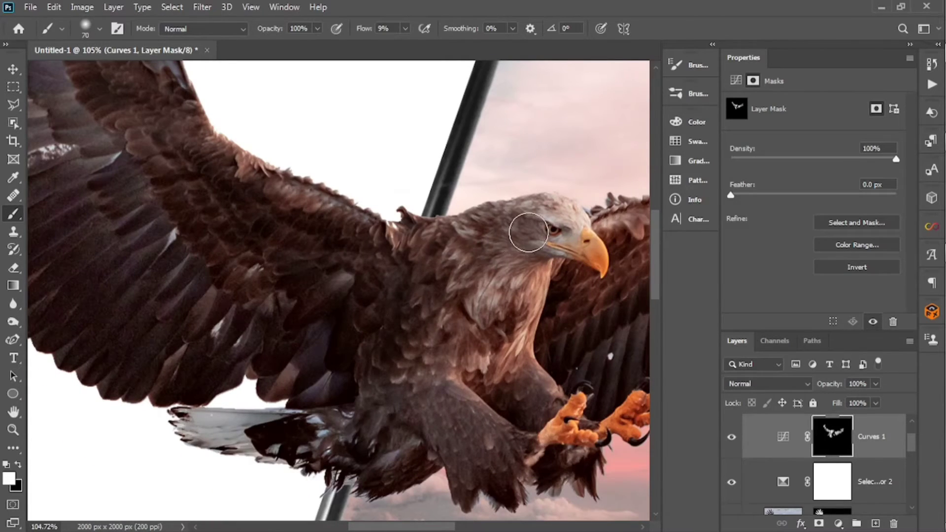
left_click_drag(95, 83, 367, 265)
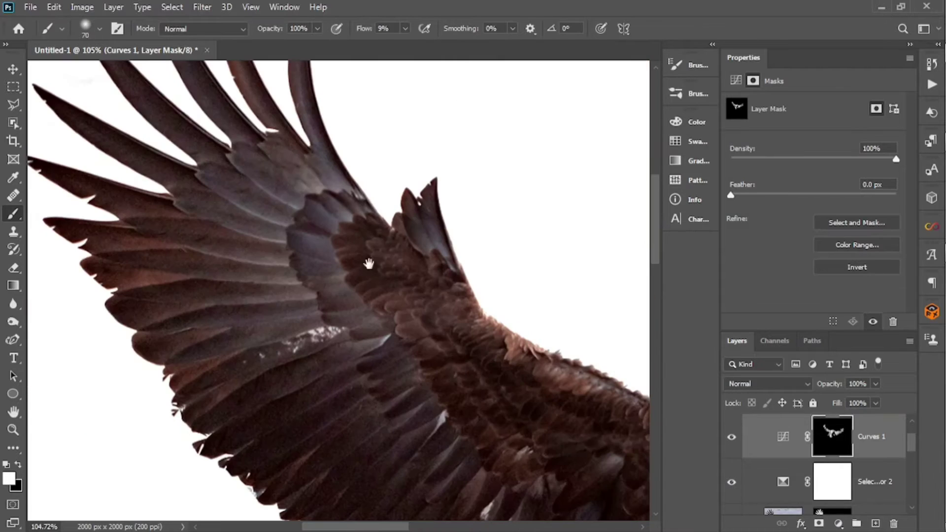
mouse_move(286, 268)
left_mouse_down()
mouse_move(243, 208)
mouse_move(297, 289)
mouse_move(422, 371)
left_mouse_up()
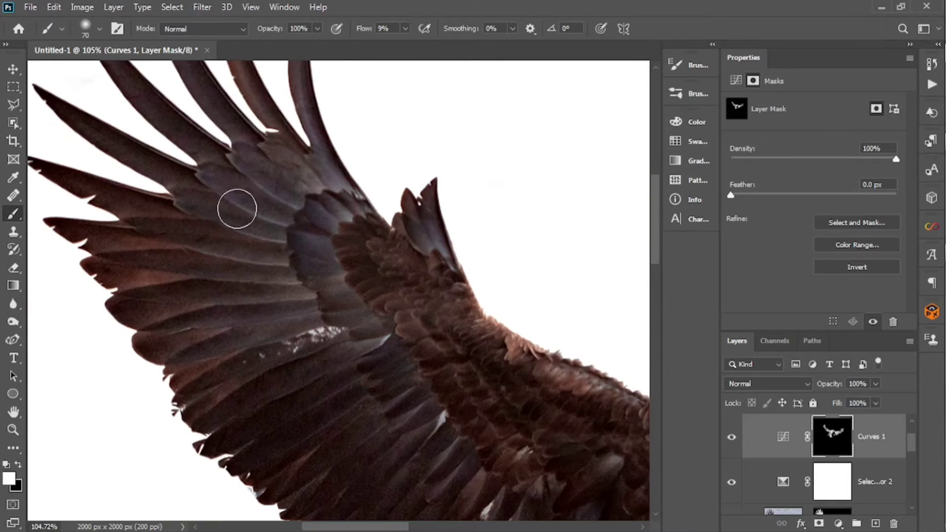
left_click_drag(313, 437, 491, 465)
left_click_drag(492, 498, 341, 311)
scroll(390, 300, "down", 5)
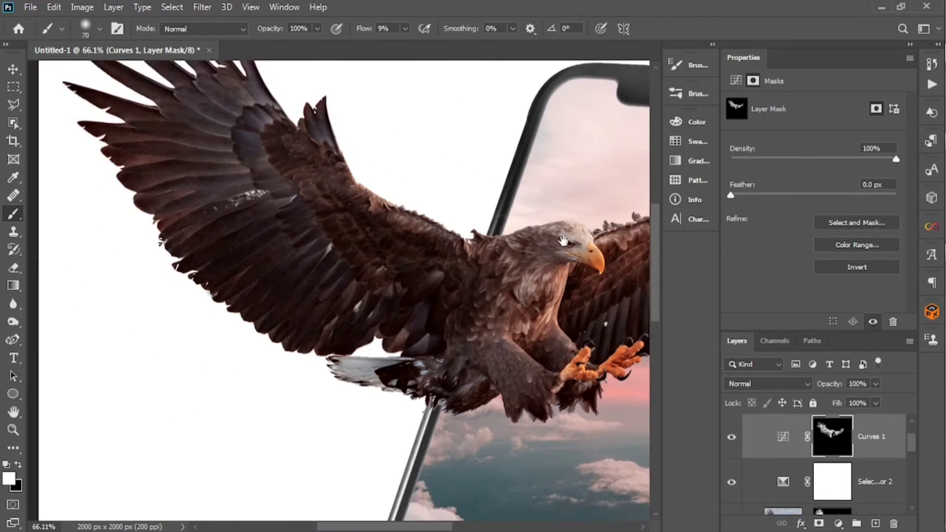
Step: Rasterize the eagle copy layer so the eye on the eagle's head can be retouched
left_click_drag(544, 265, 283, 297)
scroll(284, 298, "up", 9)
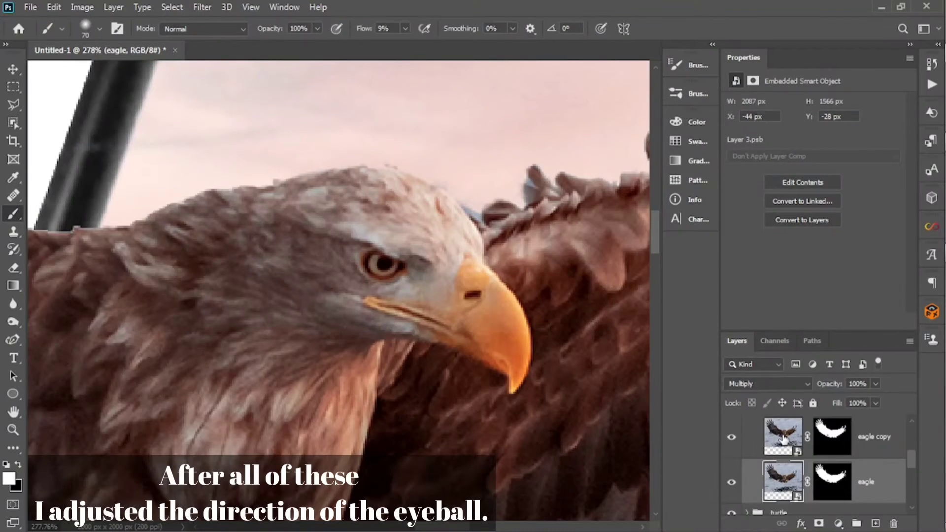
scroll(388, 267, "up", 5)
left_click_drag(403, 246, 391, 298)
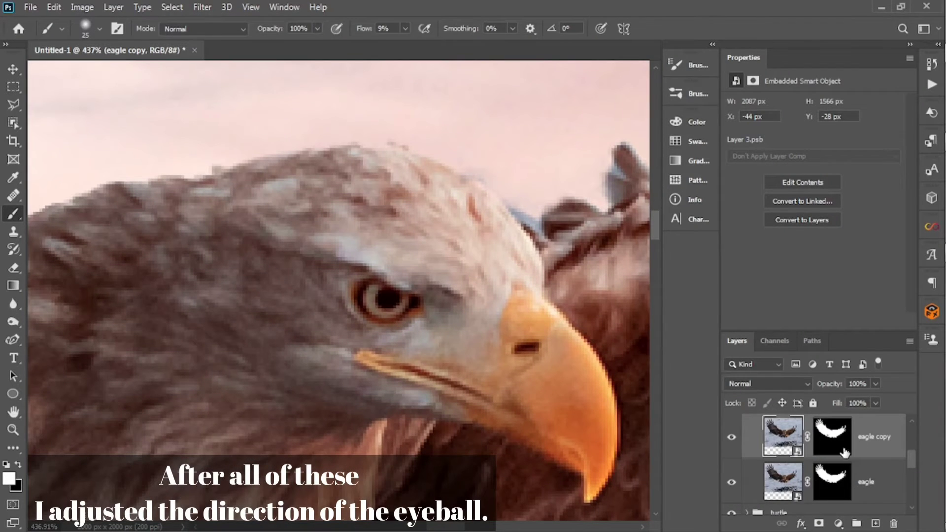
right_click(881, 444)
left_click(734, 245)
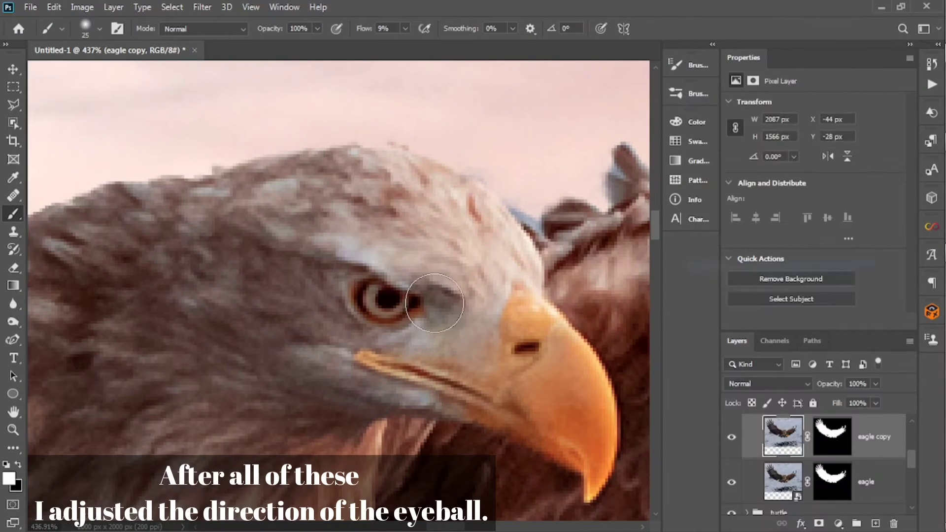
Step: Make an elliptical selection about 14 × 13 px around the eagle's pupil and iris, and copy it to a new layer
key("m")
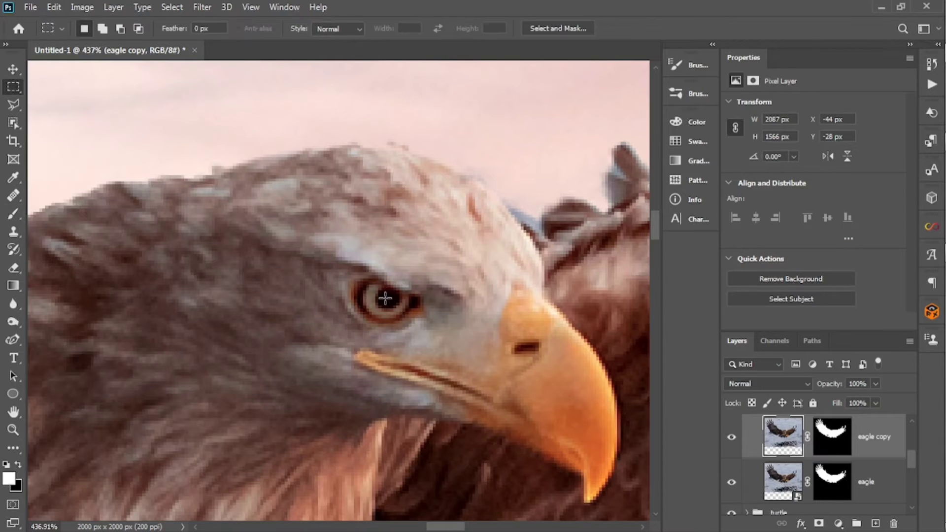
left_click_drag(377, 287, 410, 321)
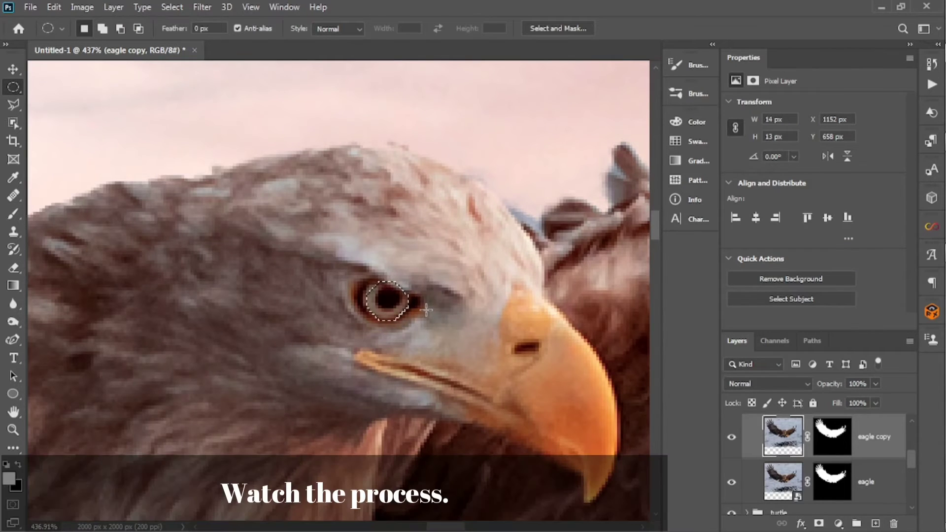
key("ctrl+j")
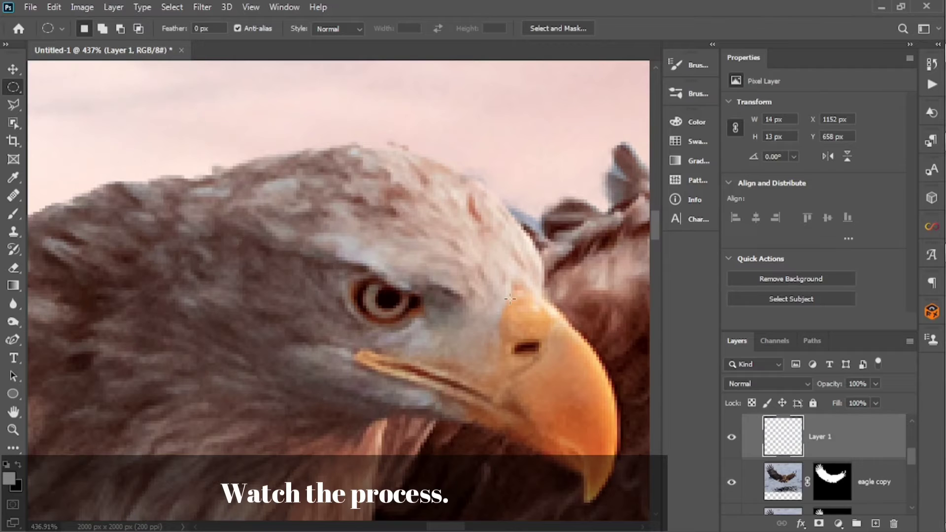
Step: Hide the eye copy and heal over the original pupil with a 2 px Healing Brush on a new layer above eagle copy
left_click(731, 441)
left_click(865, 493)
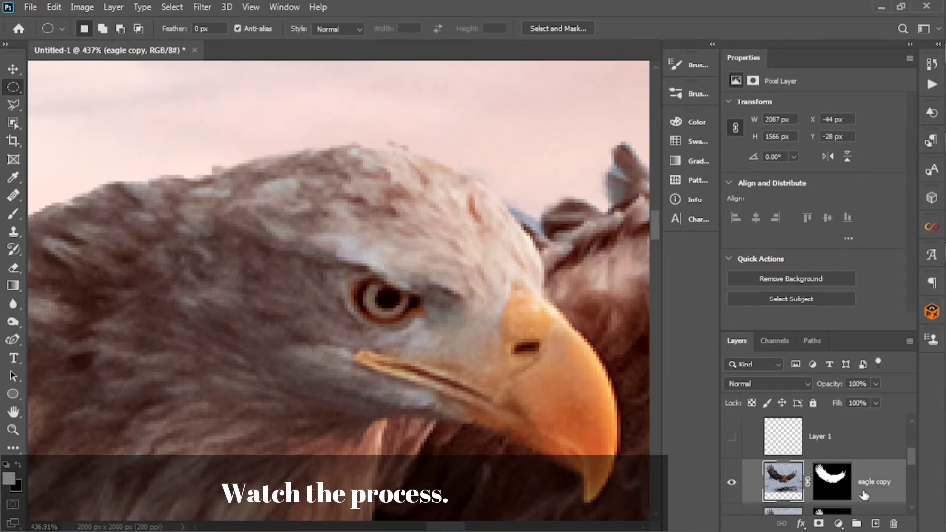
left_click(876, 524)
key("j")
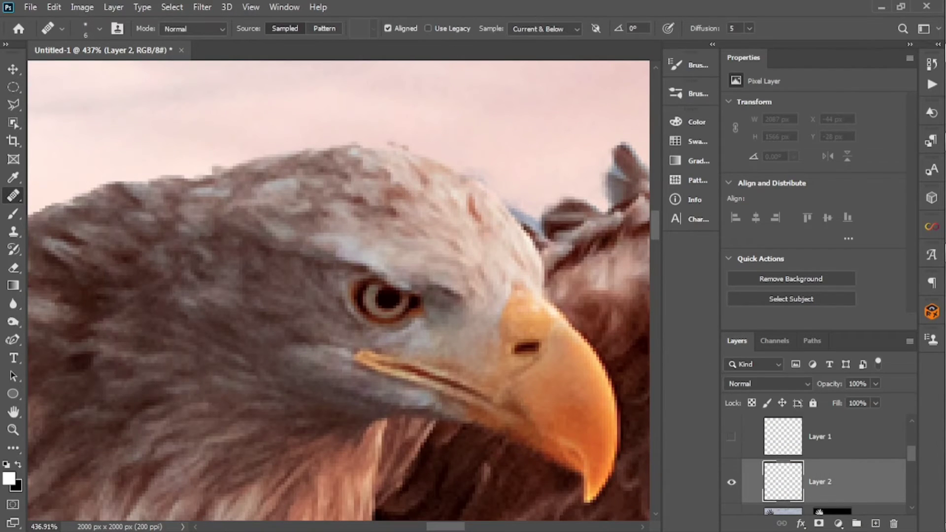
left_click_drag(379, 294, 374, 299)
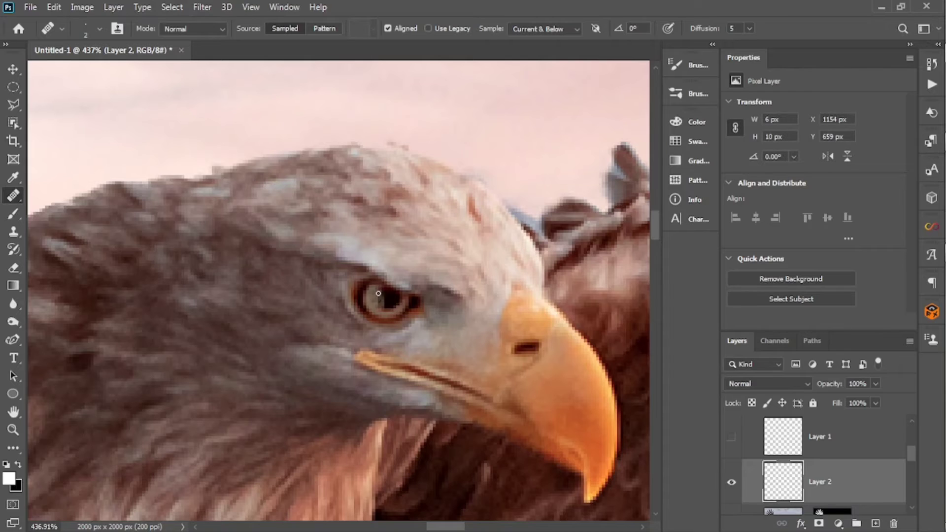
Step: Retouch the remaining dark parts of the pupil with the Healing Brush set to Lighten mode
left_click(192, 29)
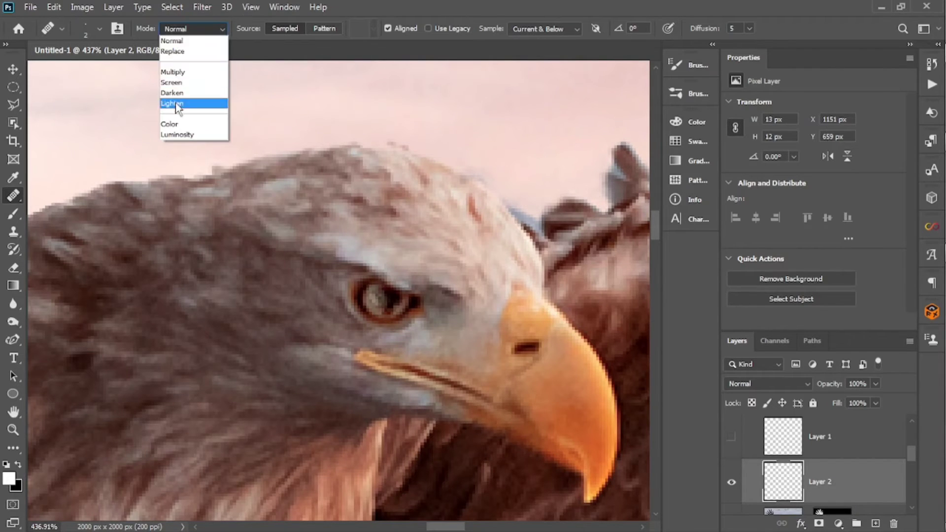
left_click(190, 104)
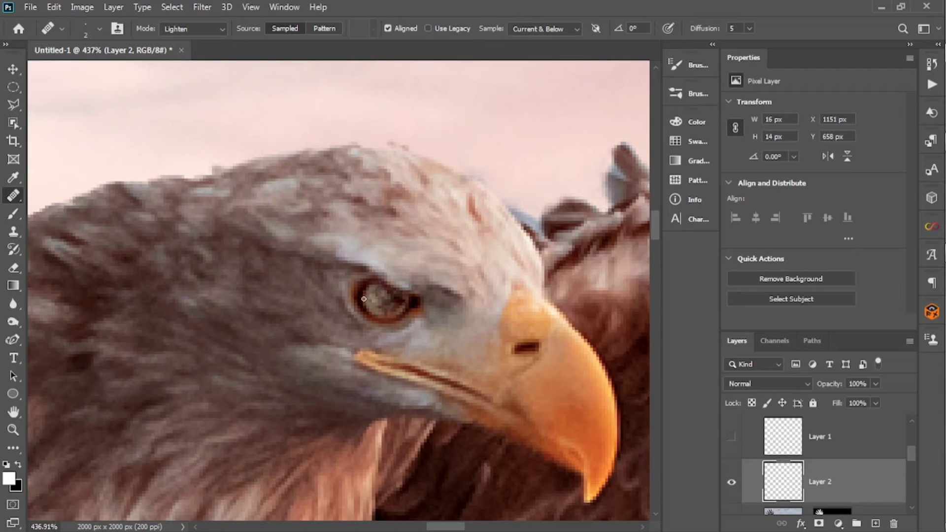
scroll(436, 311, "down", 1)
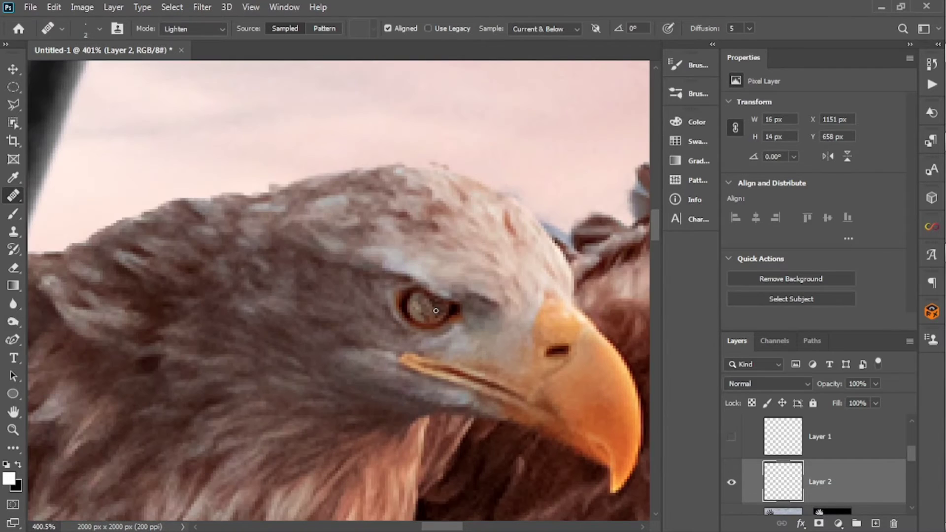
Step: Show Layer 1 and shift the eye copy about 1 px right and 3 px down with Free Transform
left_click(735, 438)
left_click(823, 440)
key("ctrl+t")
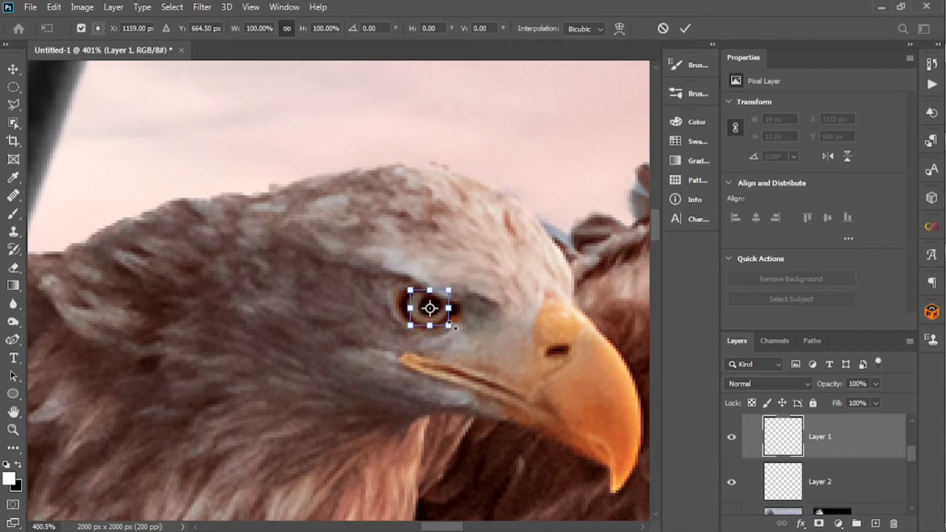
scroll(437, 320, "up", 4)
left_click_drag(437, 320, 441, 328)
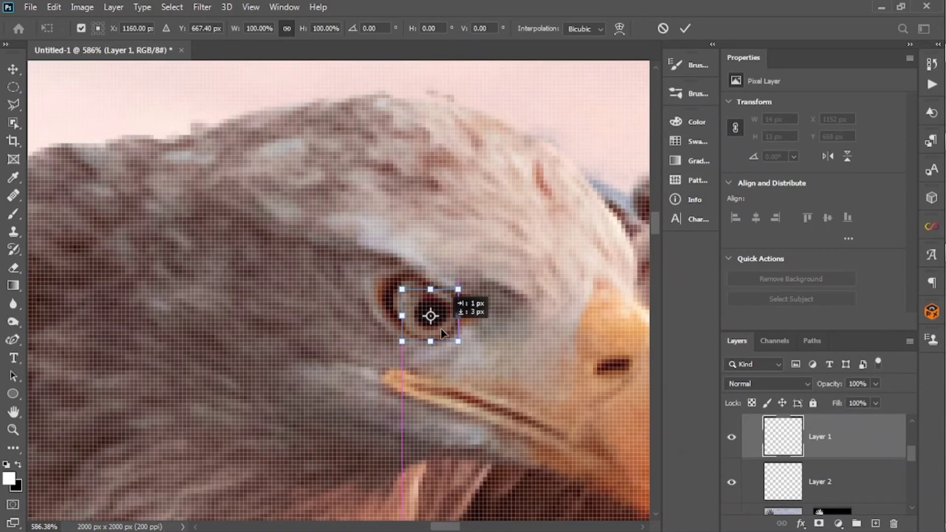
left_click(685, 28)
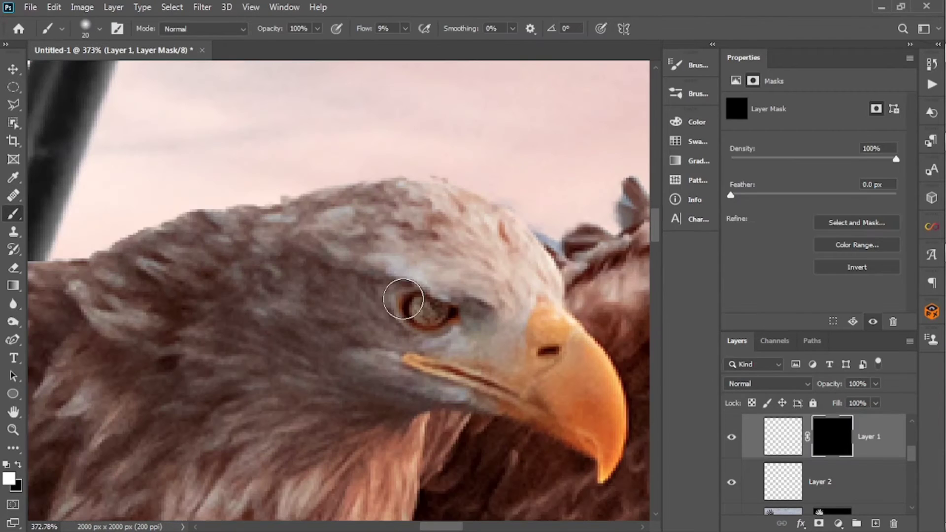
Step: Reveal the pupil by painting white in Layer 1's black mask with a 20 px soft brush at 100% flow
key("x")
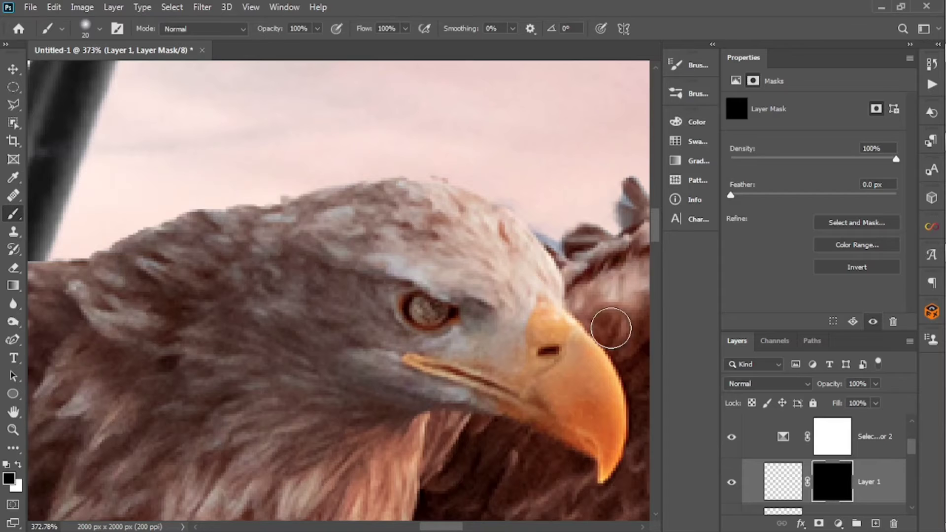
key("x")
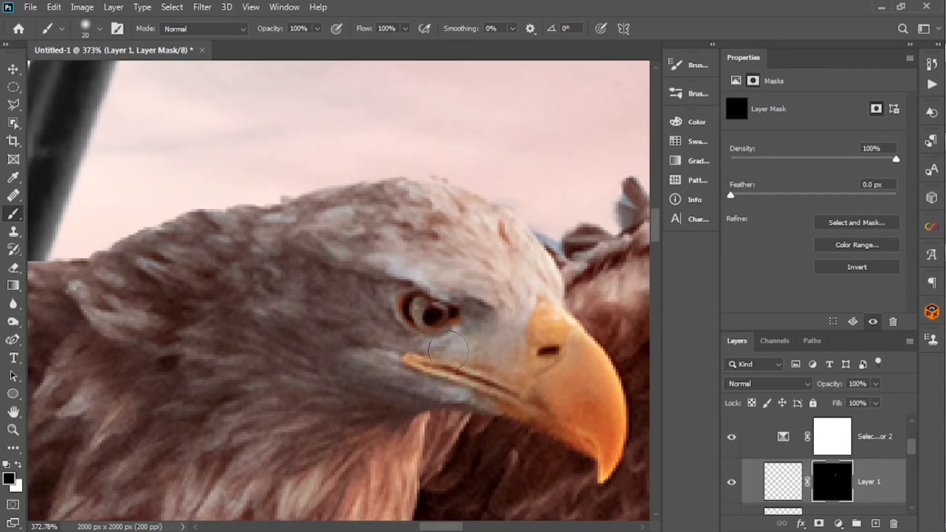
left_click_drag(420, 304, 439, 304)
scroll(449, 269, "down", 10)
scroll(448, 251, "up", 8)
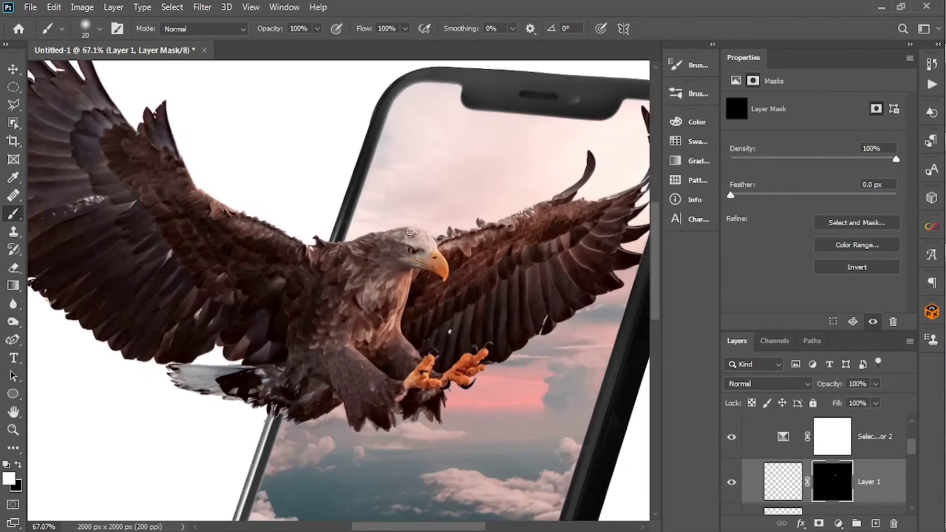
Step: Nudge the revealed pupil on Layer 1 slightly lower inside the eagle's eye
key("v")
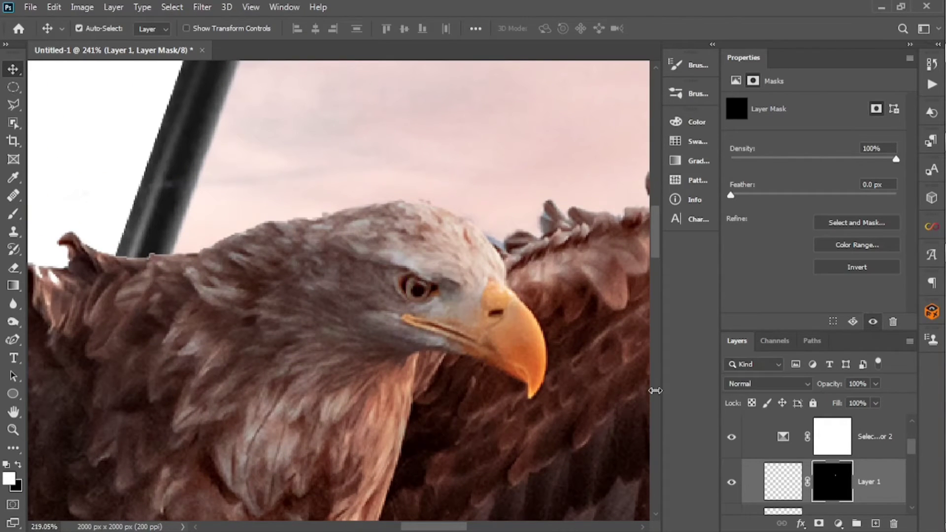
scroll(496, 424, "down", 5)
scroll(534, 445, "down", 2)
scroll(345, 231, "up", 8)
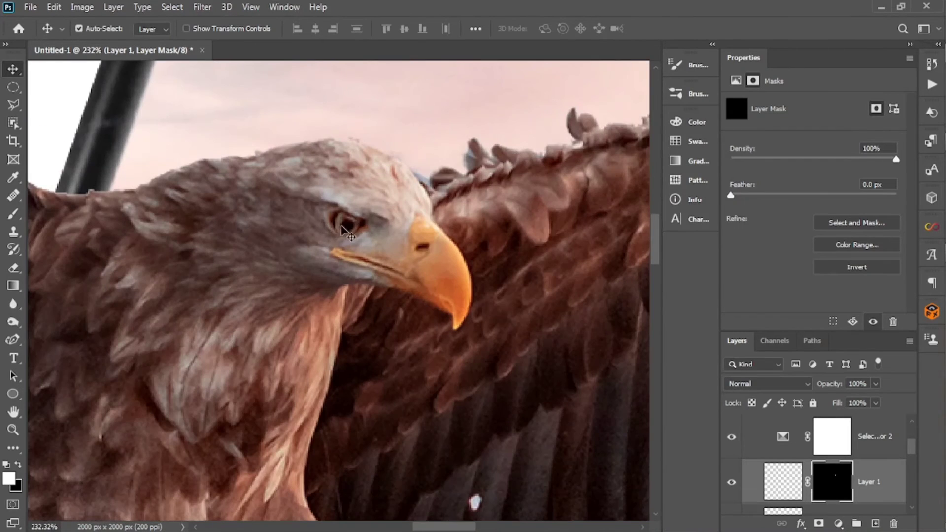
left_click_drag(341, 225, 343, 233)
Step: Paint the revealed pupil out with black in Layer 1's mask and target the layer's pixels
scroll(385, 222, "up", 2)
key("b")
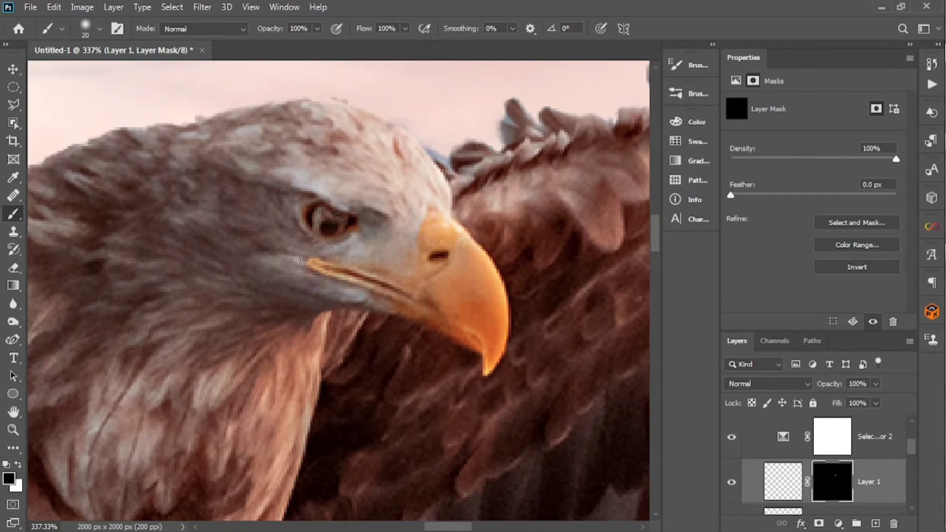
scroll(406, 269, "down", 5)
scroll(382, 241, "up", 5)
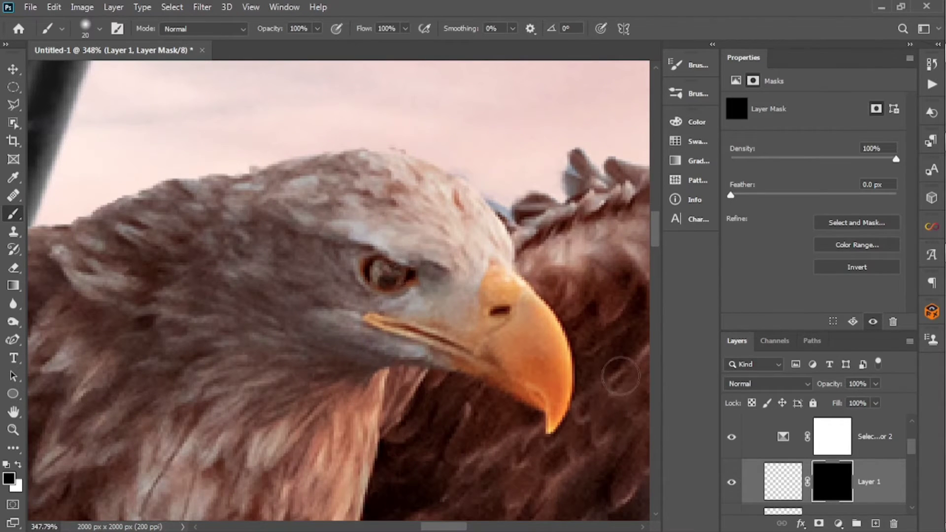
left_click(786, 490)
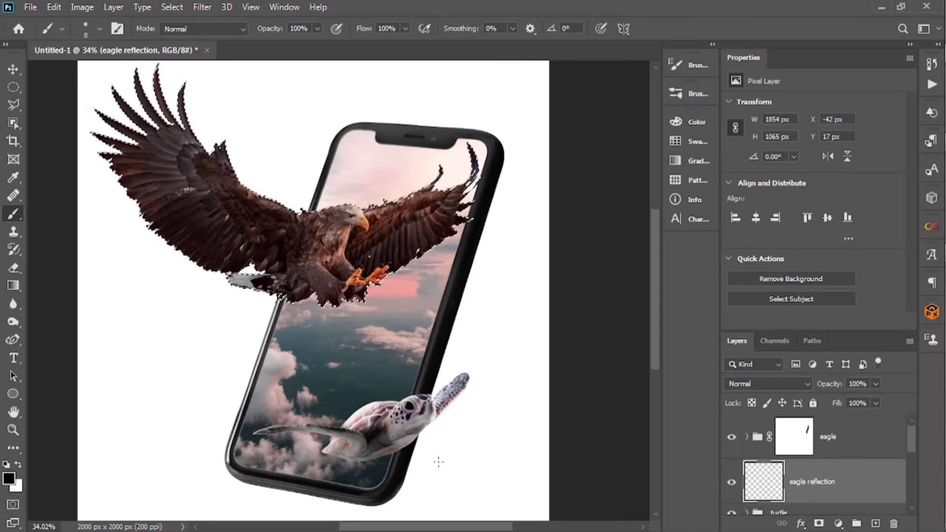
Step: Add the turtle's eye to the active selection with Quick Selection, and try masking the eagle reflection layer with it
scroll(343, 336, "up", 5)
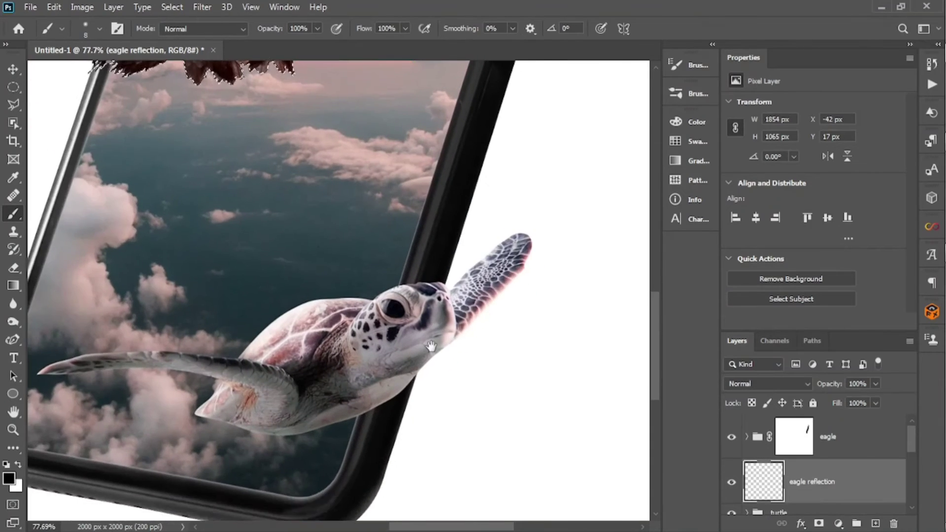
key("w")
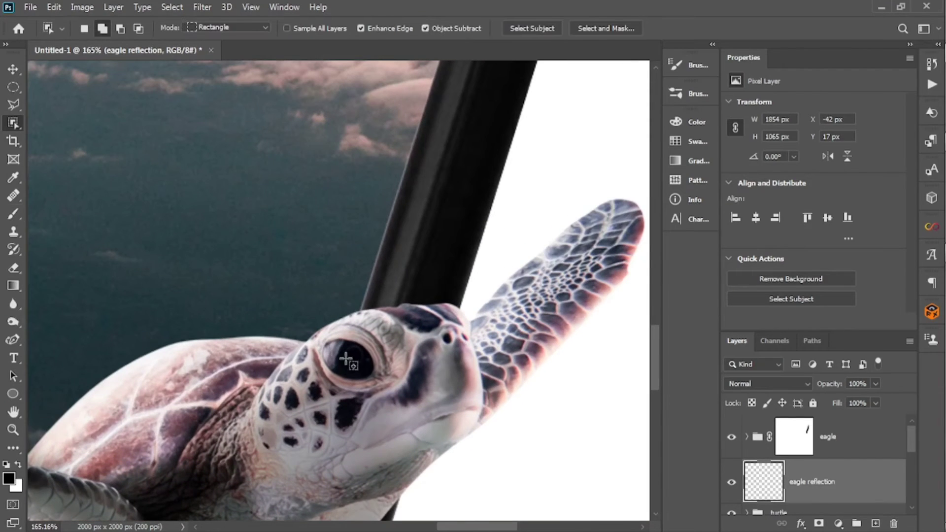
key("shift+w")
left_click(344, 354)
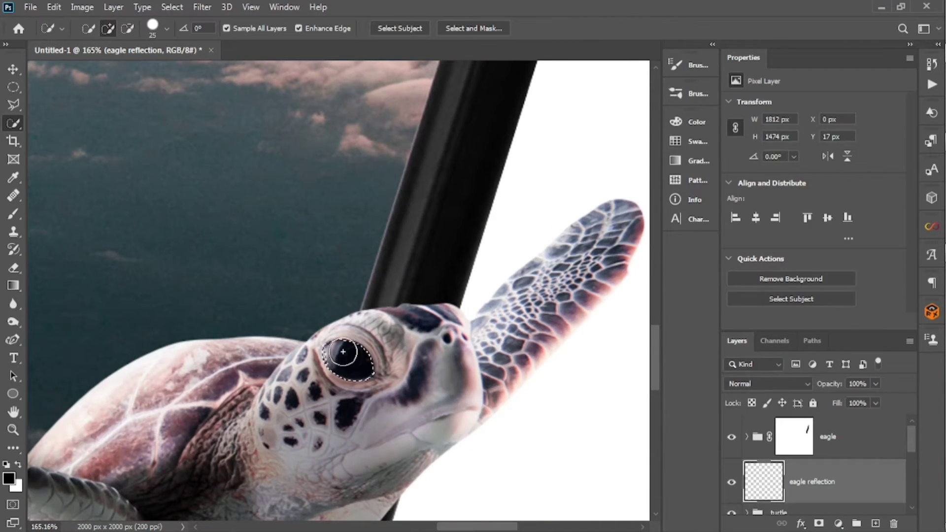
key("bracketleft")
key("bracketleft")
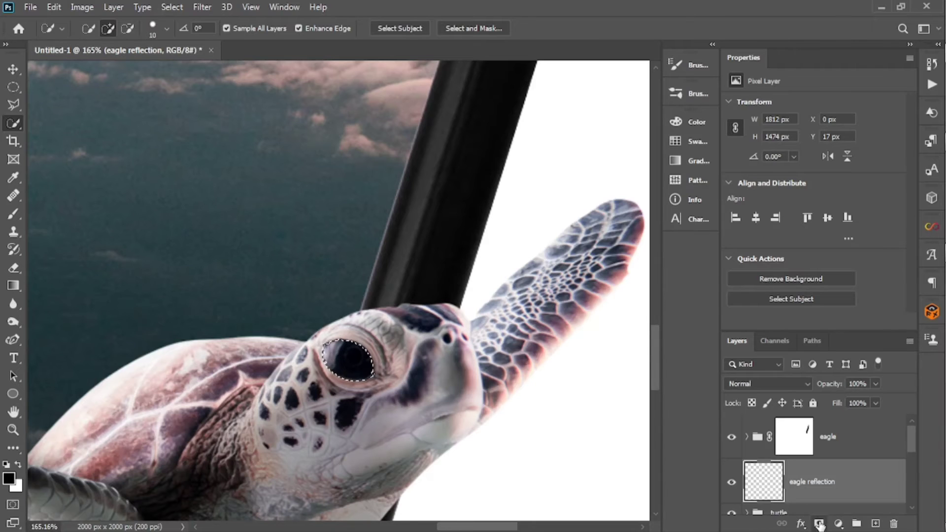
left_click(820, 525)
key("ctrl+z")
Step: Subtract the eagle from the selection with an enlarged Quick Selection brush, mask eagle reflection to the turtle's eye, and deselect
scroll(280, 342, "down", 10)
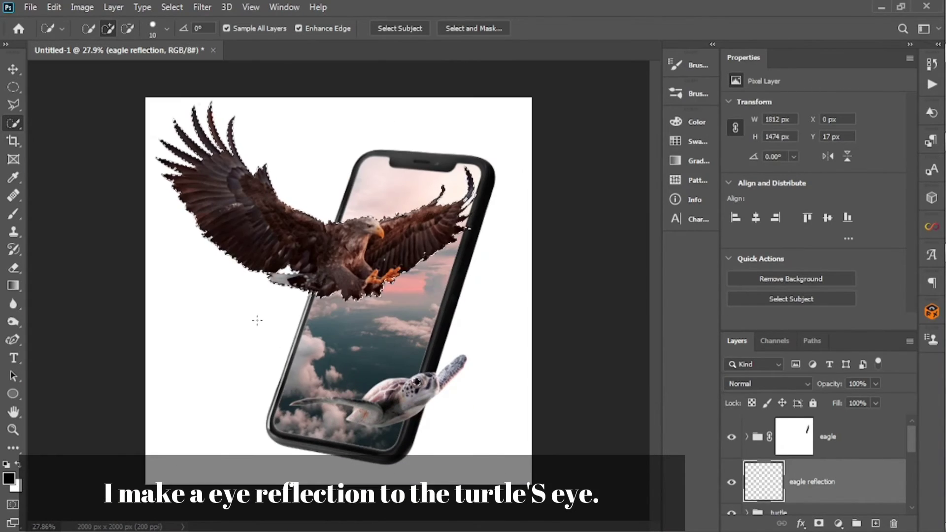
key("bracketright")
key("bracketright")
key("bracketright")
key("bracketright")
key("bracketright")
key("bracketright")
key("bracketright")
key("bracketright")
key("bracketright")
key("bracketright")
left_click_drag(316, 244, 255, 316)
key("ctrl+d")
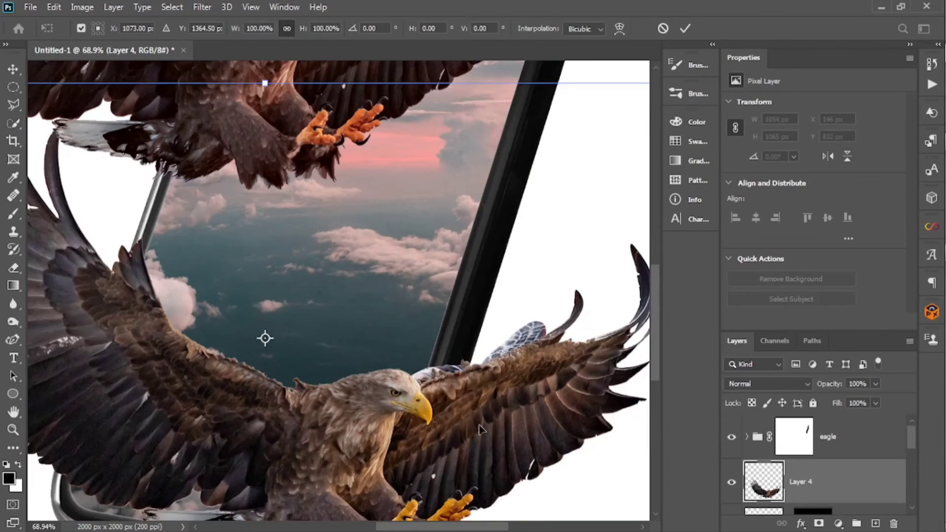
Step: Scale the eagle on Layer 4 down to about 6.5% and place it over the turtle's eye
left_click_drag(440, 418, 565, 461)
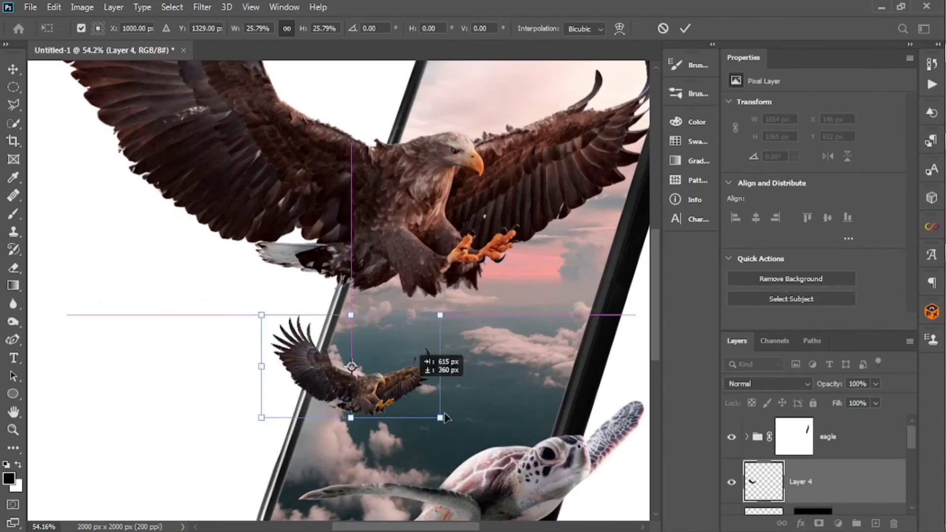
scroll(631, 493, "up", 3)
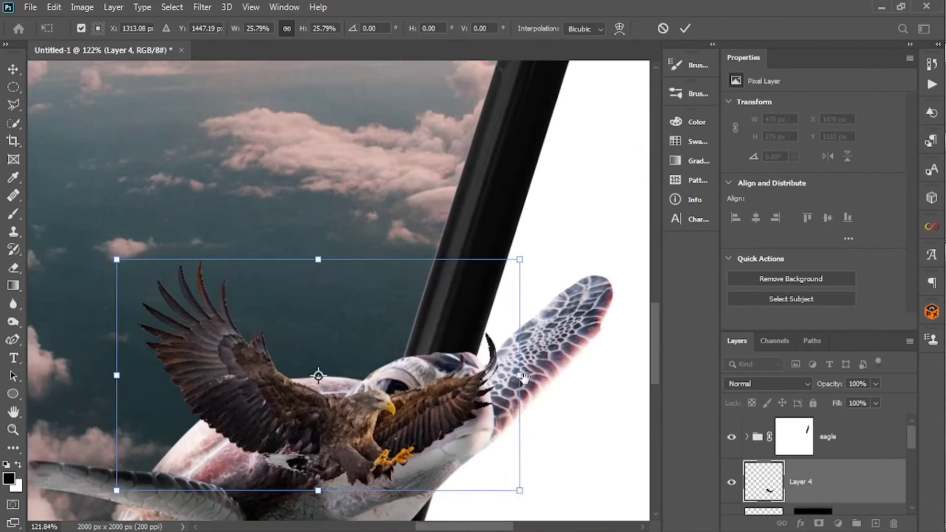
left_click_drag(389, 414, 439, 395)
left_click_drag(560, 465, 258, 291)
left_click_drag(247, 281, 408, 379)
scroll(382, 367, "up", 2)
scroll(383, 367, "up", 2)
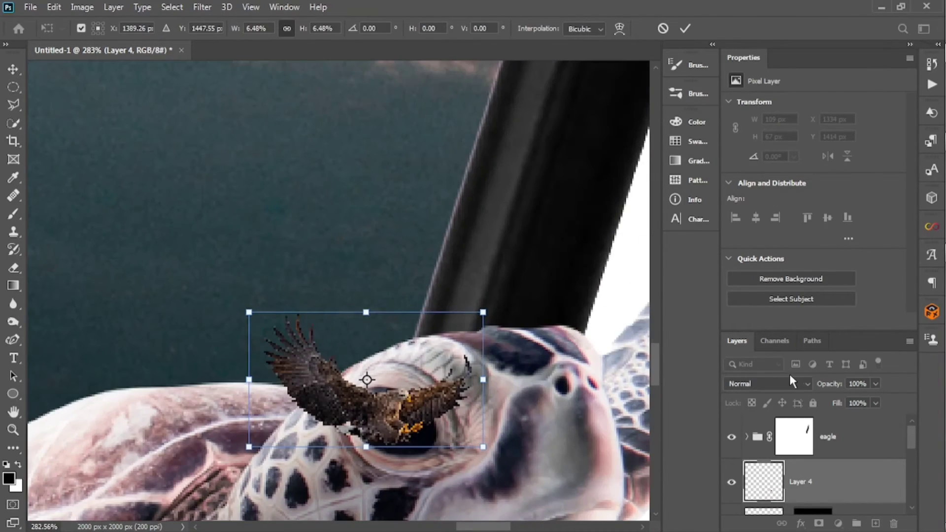
key("Return")
Step: Set Layer 4's blend mode to Screen and copy the turtle-eye mask from the eagle reflection layer onto it
key("w")
left_click(794, 383)
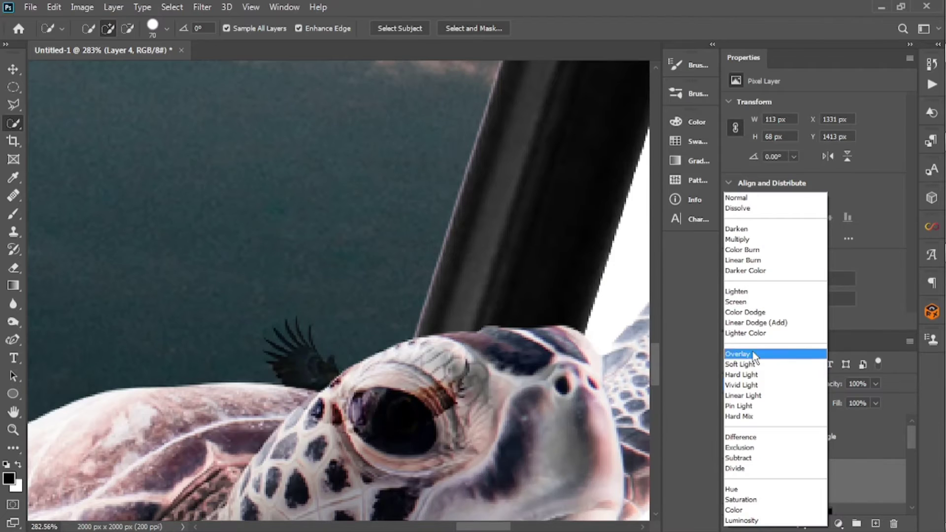
left_click(741, 301)
scroll(826, 488, "down", 1)
left_click_drag(825, 487, 815, 445)
Step: Delete the eagle reflection layer and rename Layer 4 to "eagle shadow"
left_click(866, 488)
right_click(869, 492)
left_click(743, 245)
right_click(878, 481)
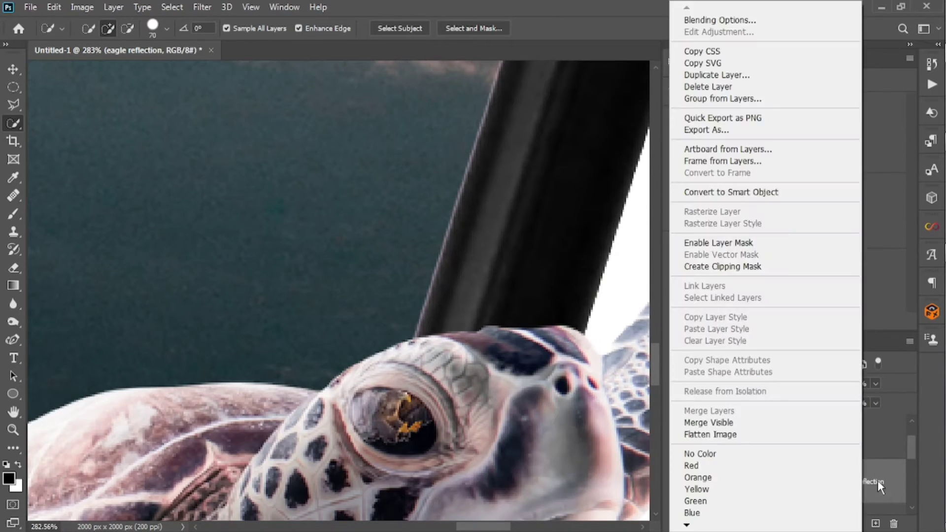
left_click(719, 86)
double_click(858, 437)
type("eag")
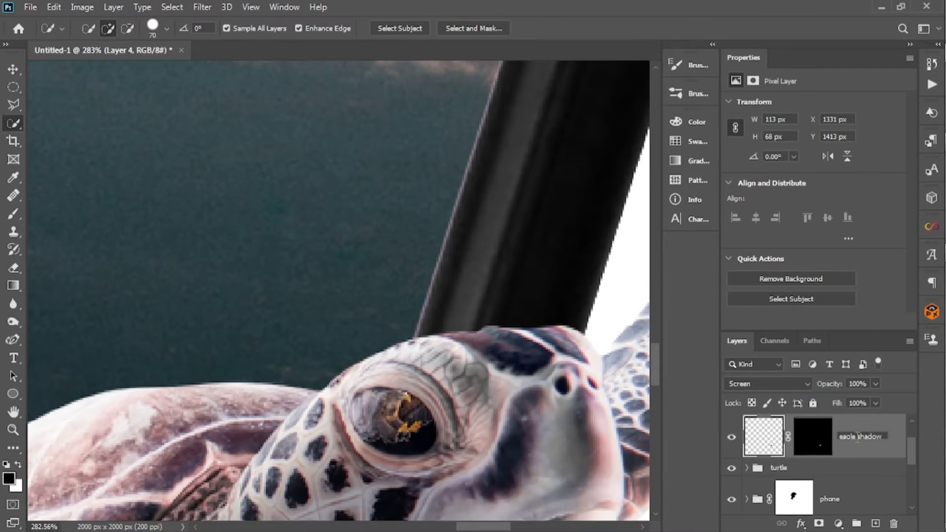
type("le shadow")
key("Return")
Step: Try alternative blend modes on the eagle shadow layer, including Lighter Color, Color Dodge, Normal and Multiply
key("Down")
key("Down")
key("Down")
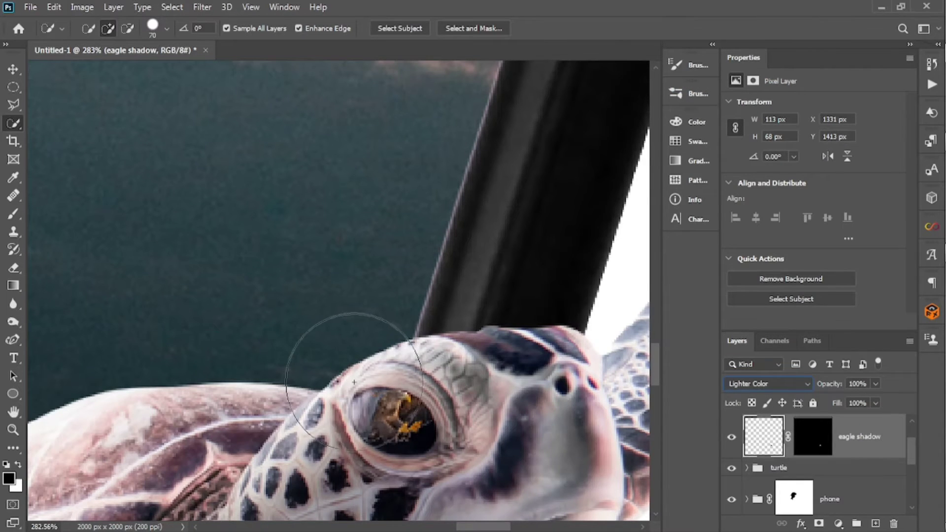
key("Down")
key("Down")
key("Down")
left_click(768, 383)
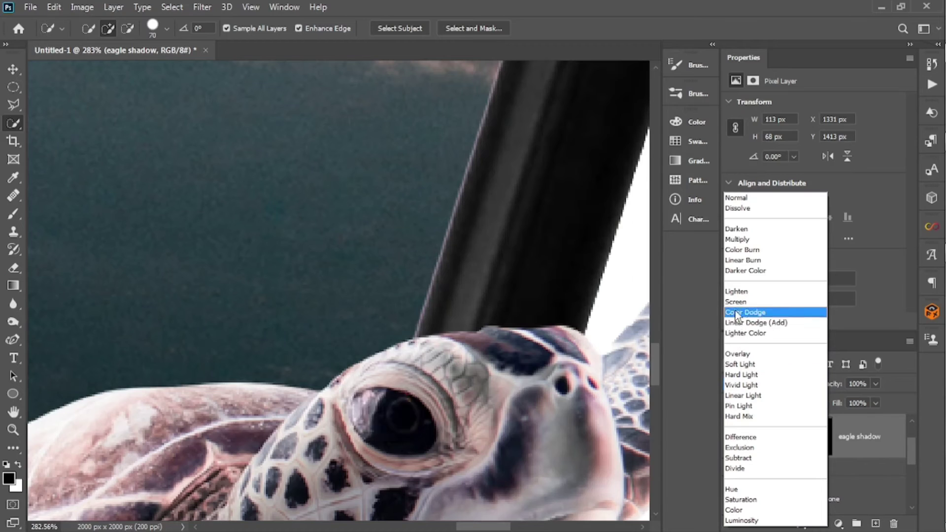
left_click(779, 200)
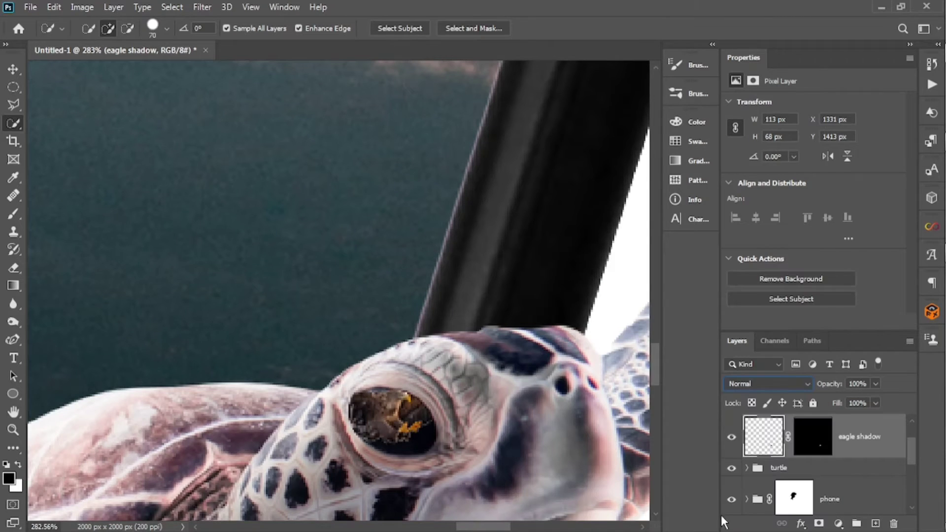
left_click(823, 442)
key("m")
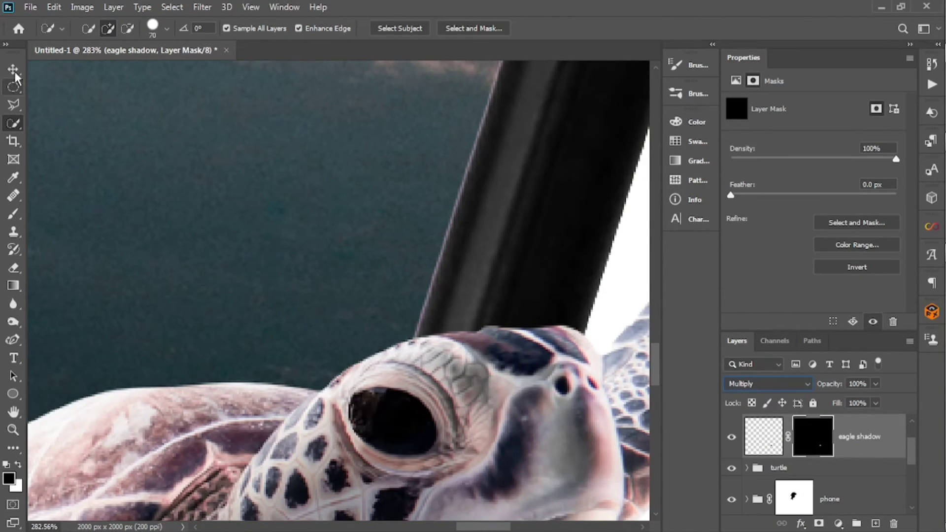
Step: Move the eagle shadow about 3 px horizontally, and set its layer's blend mode to Normal and opacity to 23%
left_click(15, 71)
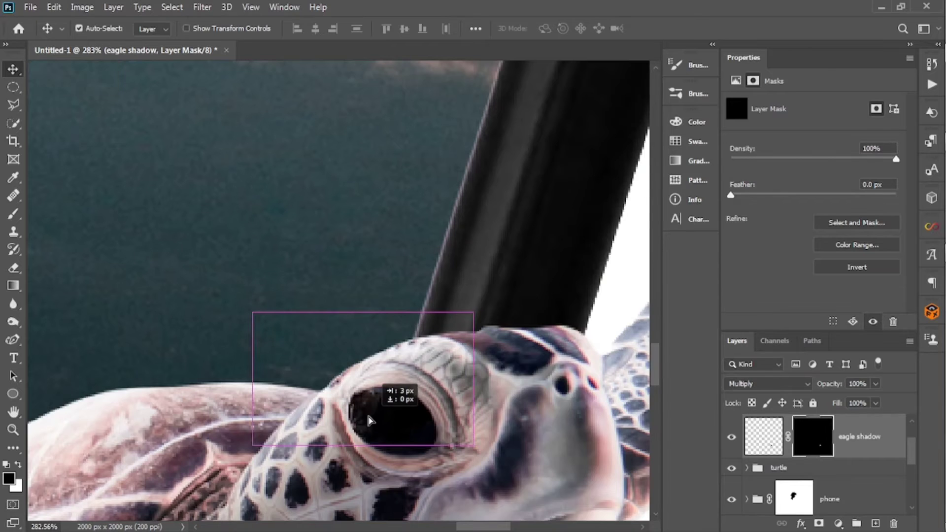
left_click(769, 384)
left_click(739, 195)
left_click_drag(833, 383, 775, 380)
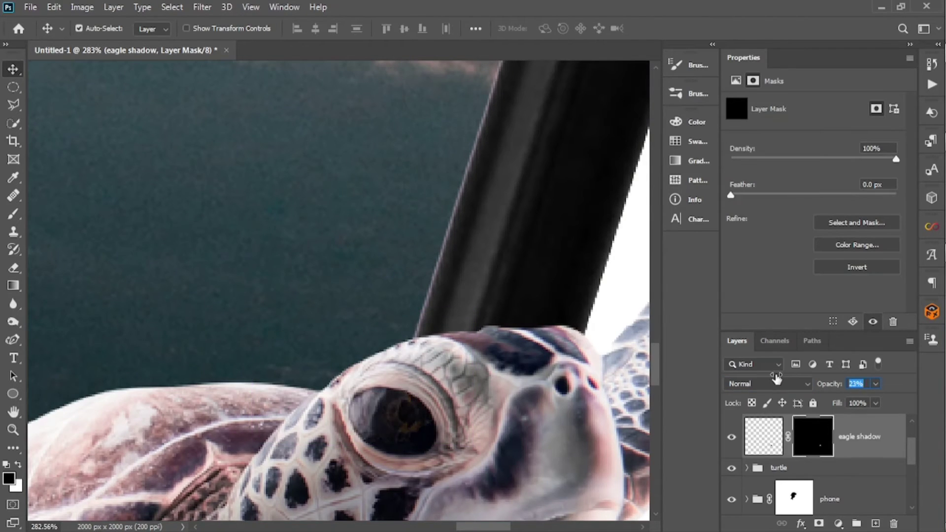
Step: Apply a Gaussian Blur with a radius of 1 pixel to the eagle shadow layer's image and set its opacity to 50%
left_click_drag(636, 370, 553, 380)
left_click_drag(606, 405, 645, 408)
left_click_drag(445, 391, 442, 388)
left_click(757, 422)
left_click(202, 7)
mouse_move(225, 163)
left_click(408, 217)
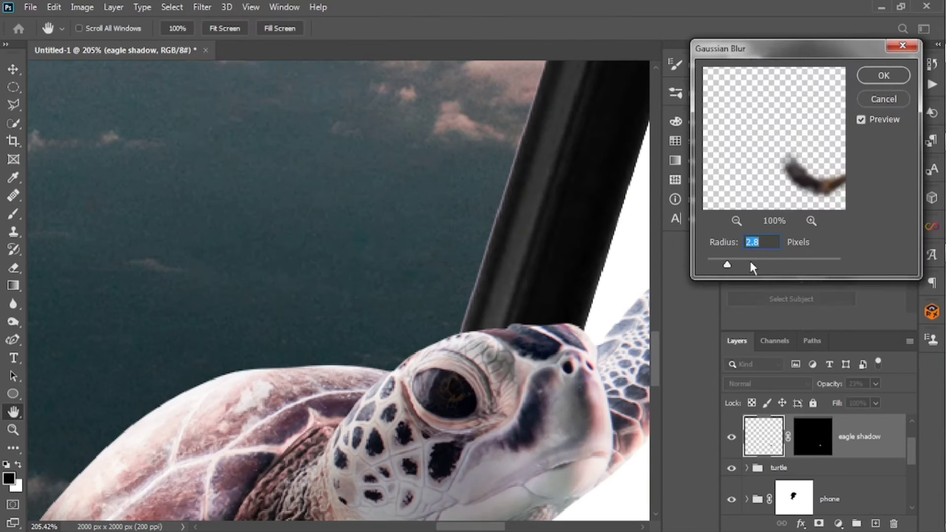
type("1")
key("Return")
left_click_drag(832, 384, 852, 385)
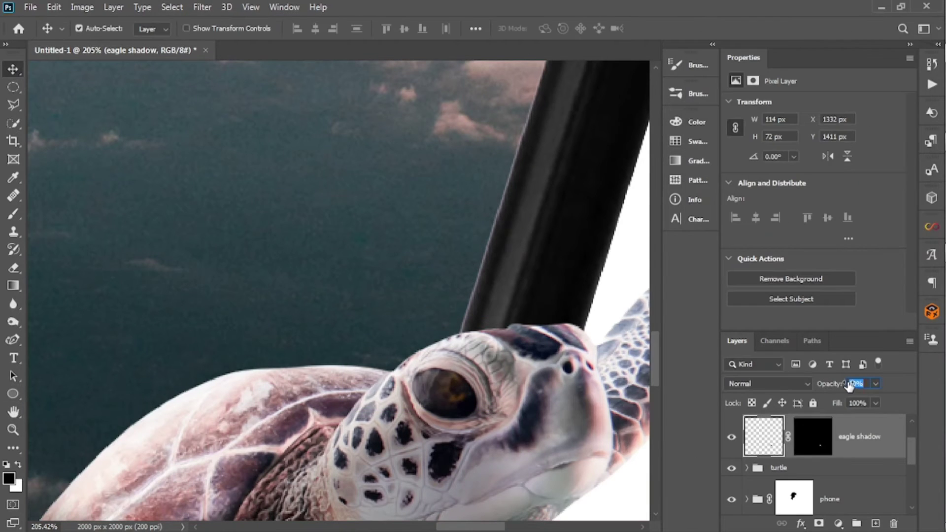
left_click_drag(509, 378, 387, 411)
scroll(374, 418, "up", 3)
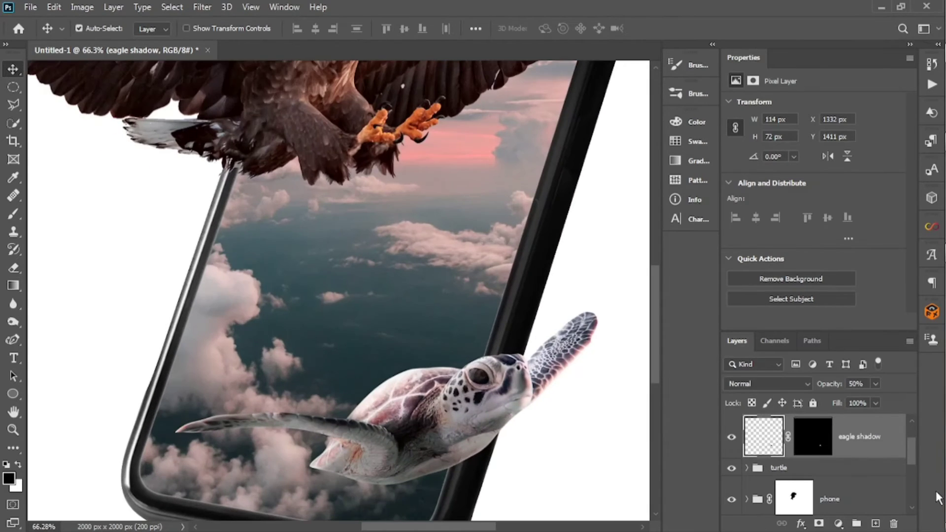
Step: Add a Curves adjustment above the for light layer in the turtle group and raise its Red curve from input 163 to output 171
left_click(746, 471)
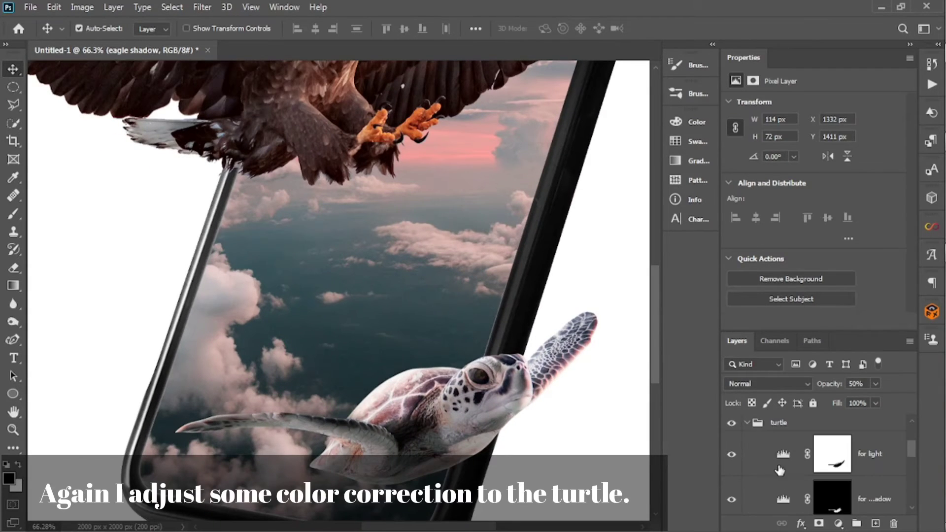
left_click(818, 454)
left_click(839, 524)
left_click(859, 347)
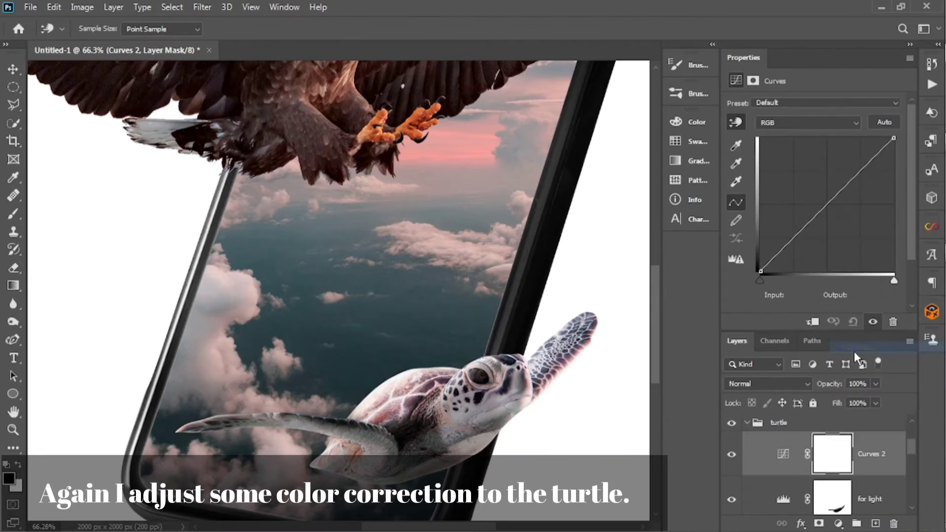
left_click(808, 123)
left_click(789, 139)
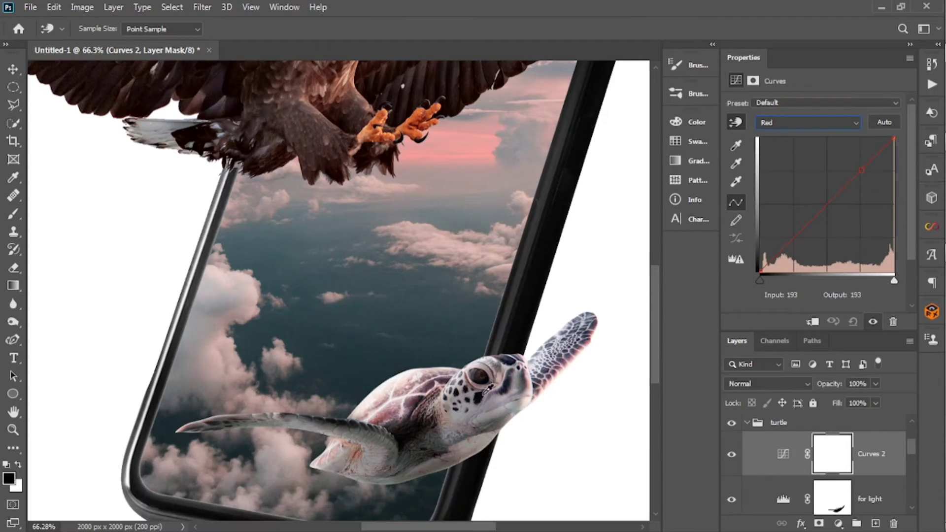
left_click(454, 394)
Step: Adjust the turtle's Green curve by sampling its head, and lower the Blue curve at input 109 to output 105
left_click(809, 123)
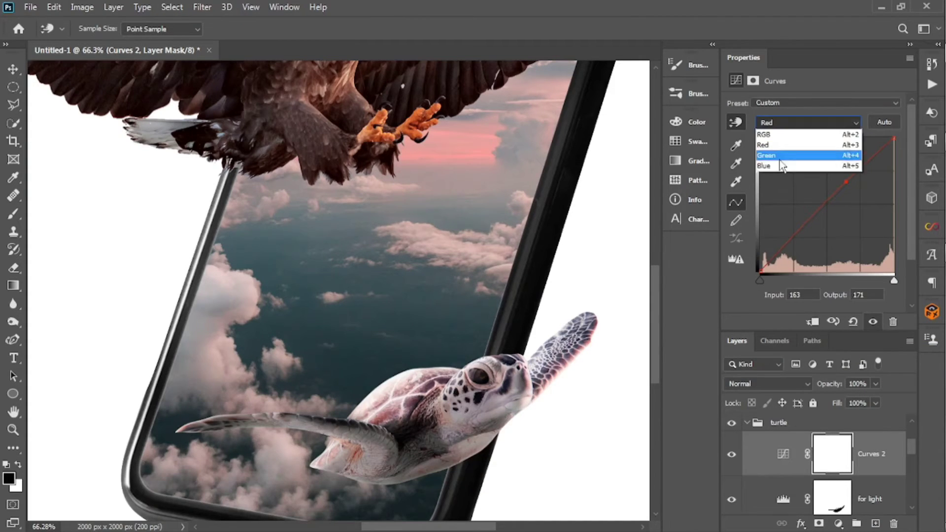
left_click(789, 149)
left_click(501, 398)
left_click(809, 122)
left_click(789, 158)
left_click(498, 397)
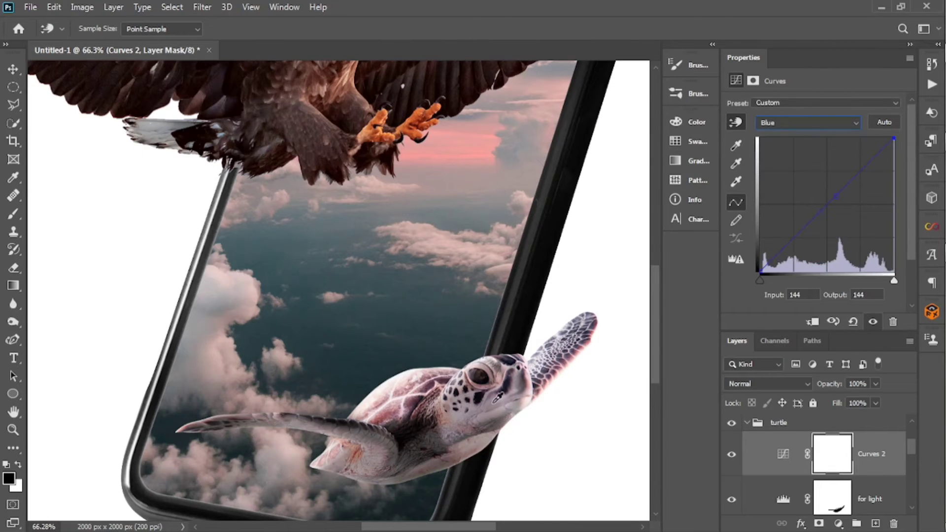
scroll(308, 349, "down", 3)
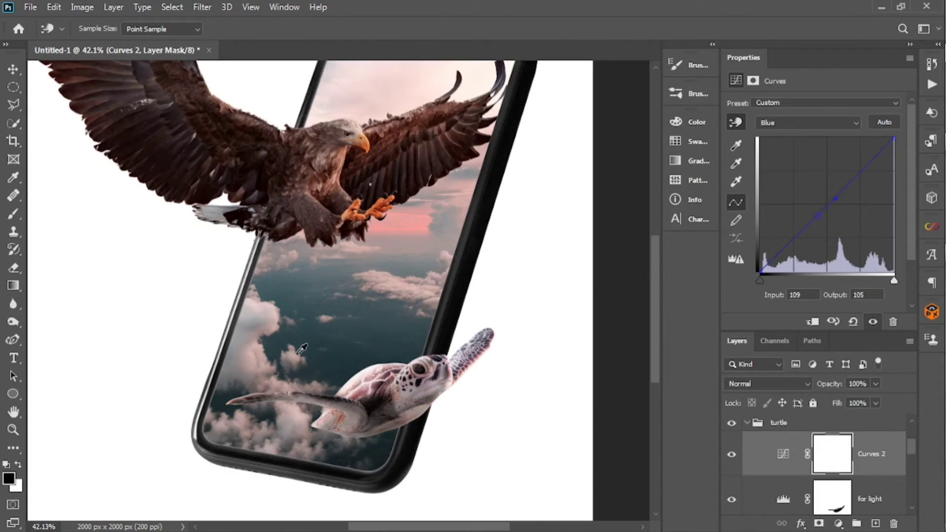
Step: Create a new empty layer above the eagle group
left_click(875, 472)
scroll(375, 382, "down", 2)
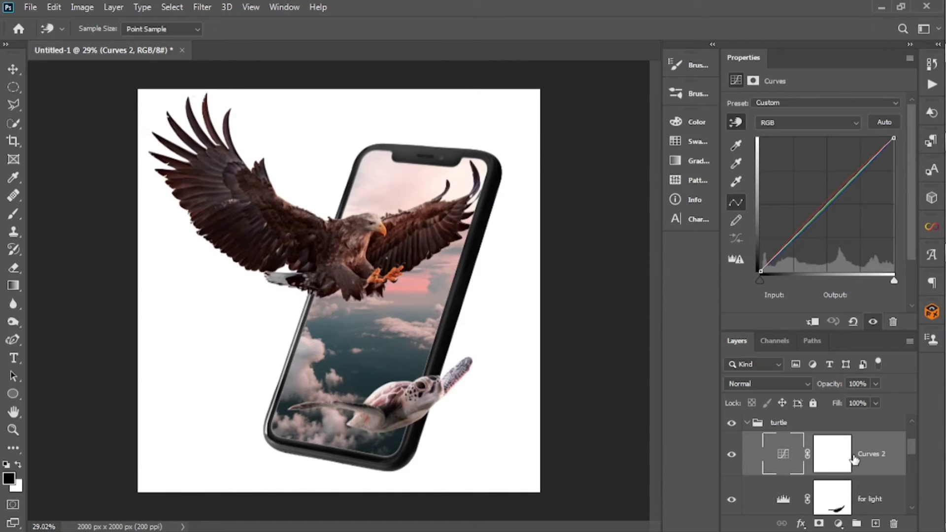
scroll(464, 180, "up", 5)
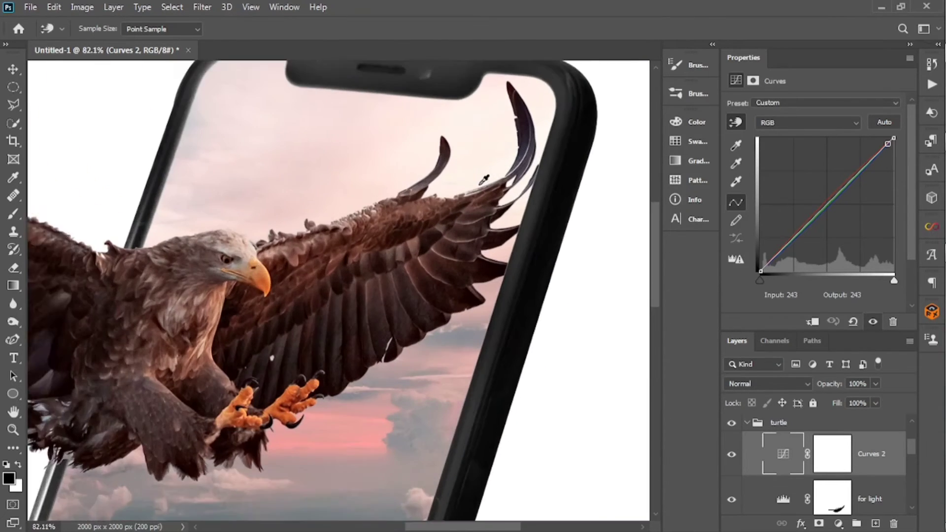
scroll(478, 182, "down", 4)
scroll(838, 468, "up", 2)
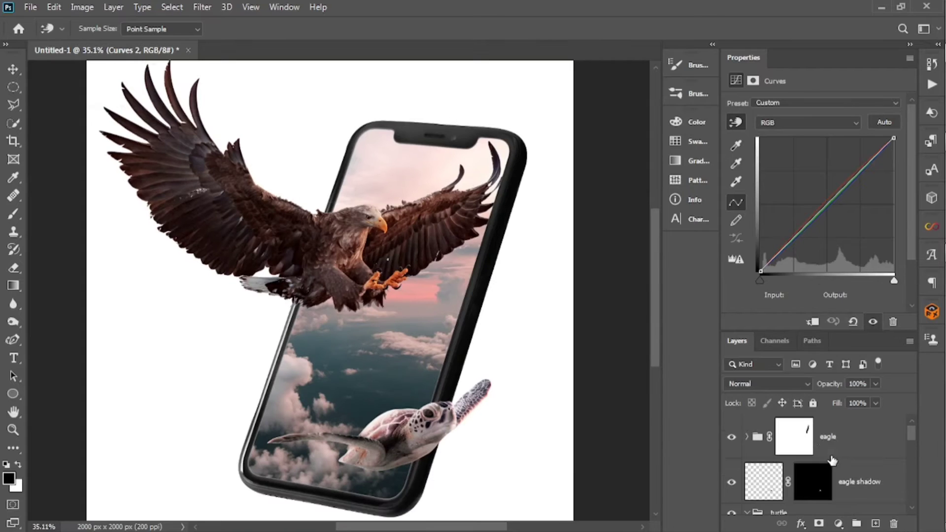
key("v")
left_click(880, 450)
left_click(875, 522)
right_click(366, 285)
left_click(820, 427)
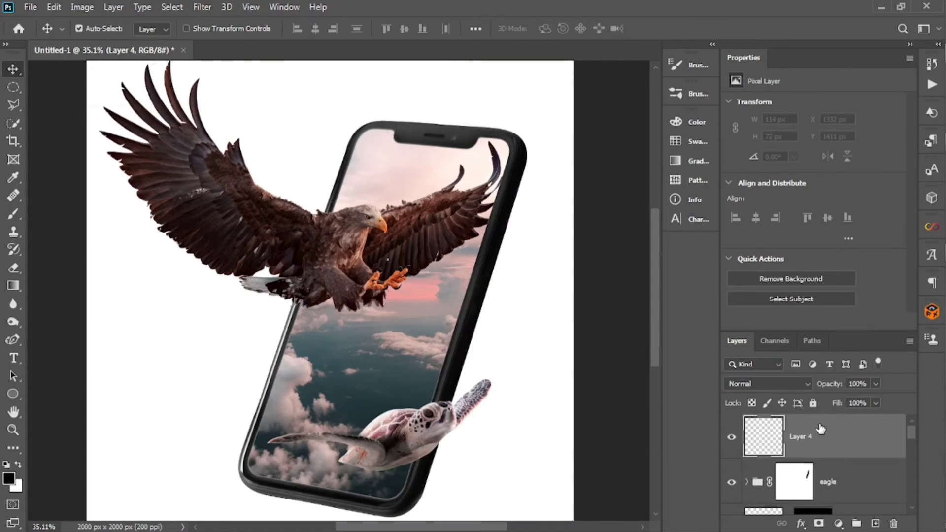
Step: Paint gray clouds over the turtle's lower body and the phone's bottom edge with a 600 px cloud brush
key("b")
right_click(364, 290)
left_click(427, 311)
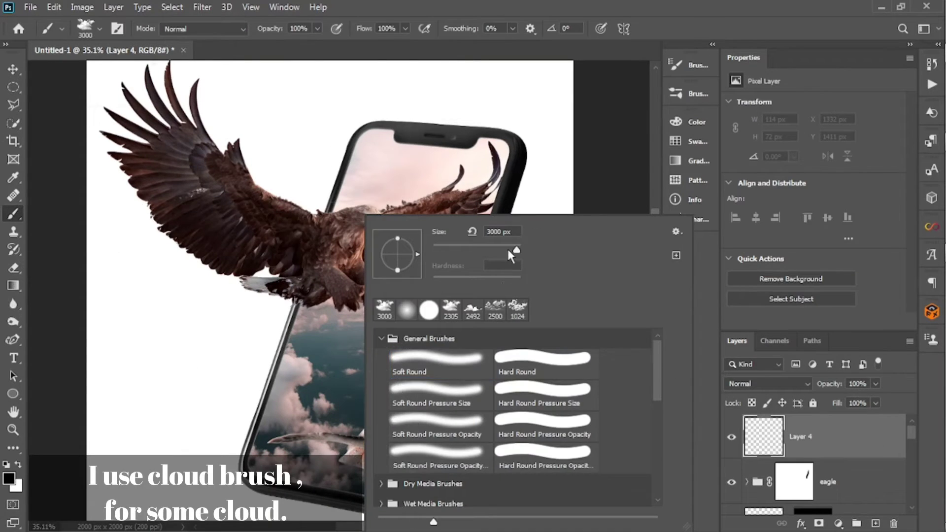
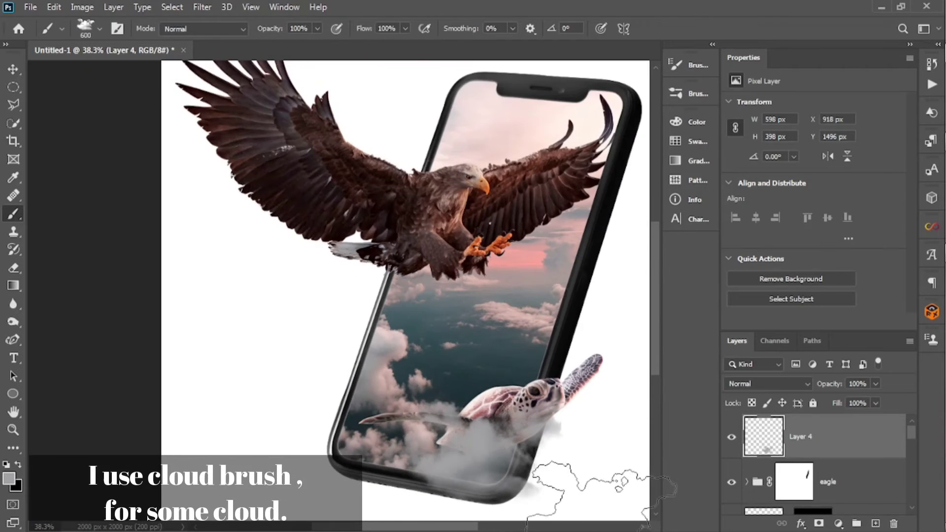
left_click_drag(562, 502, 557, 493)
Step: Change the foreground color to a lighter gray and paint brighter clouds beneath the turtle
left_click(11, 477)
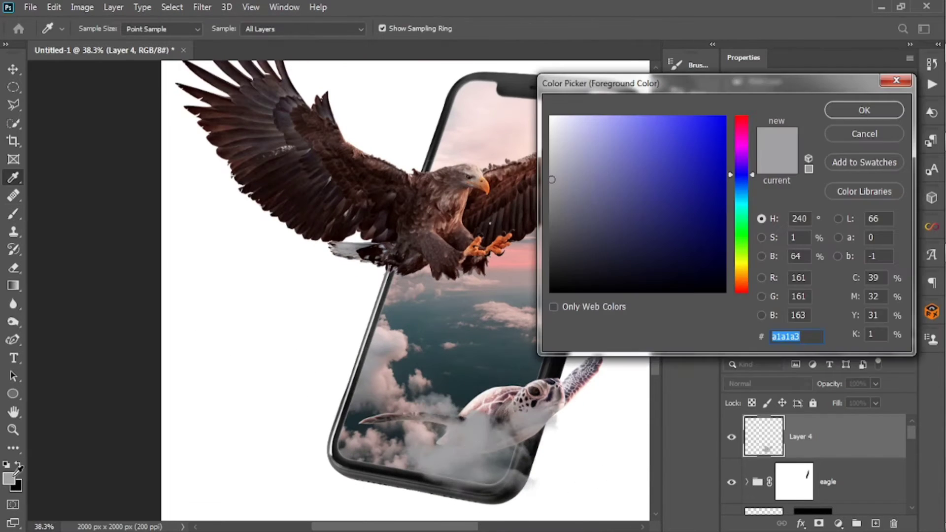
left_click(552, 151)
left_click(864, 110)
left_click(480, 439)
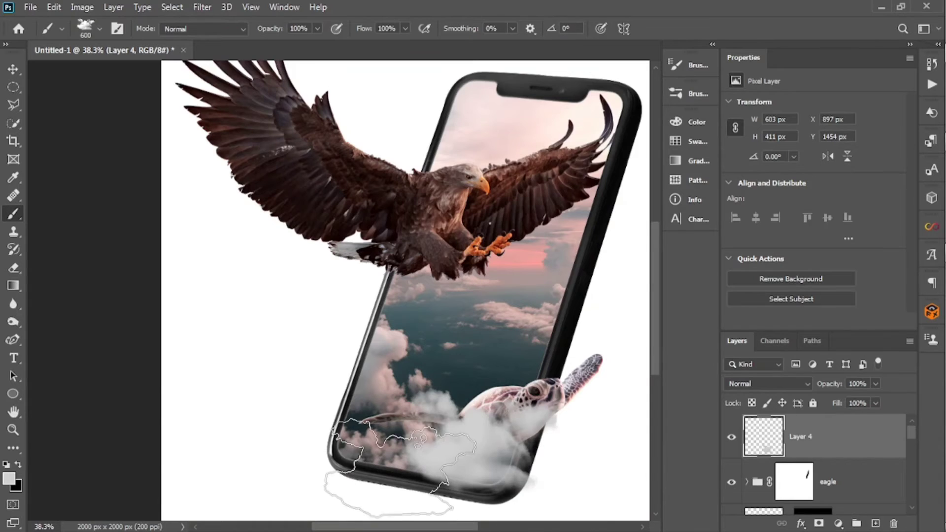
Step: Load the phone frame's shape as a selection while keeping the cloud-painted Layer 4 active
scroll(509, 418, "up", 4)
scroll(513, 426, "up", 2)
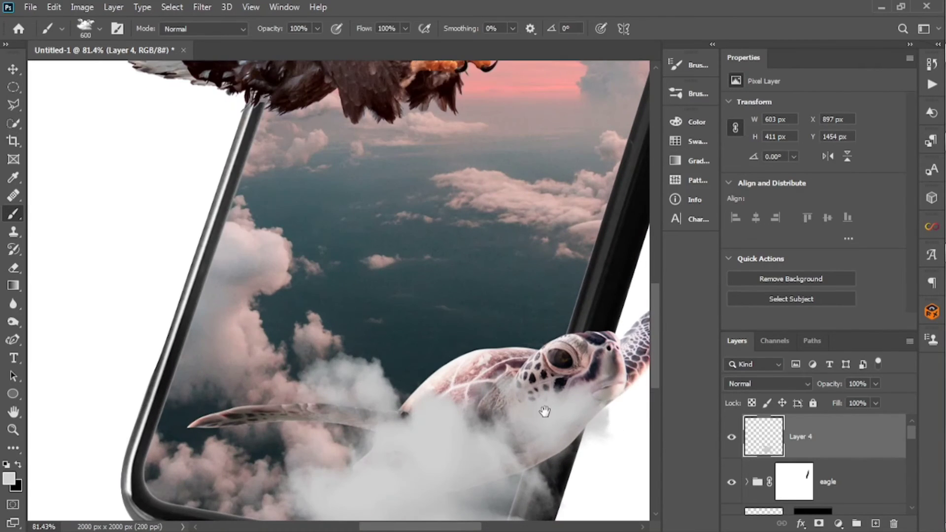
left_click_drag(545, 411, 407, 308)
scroll(799, 488, "down", 5)
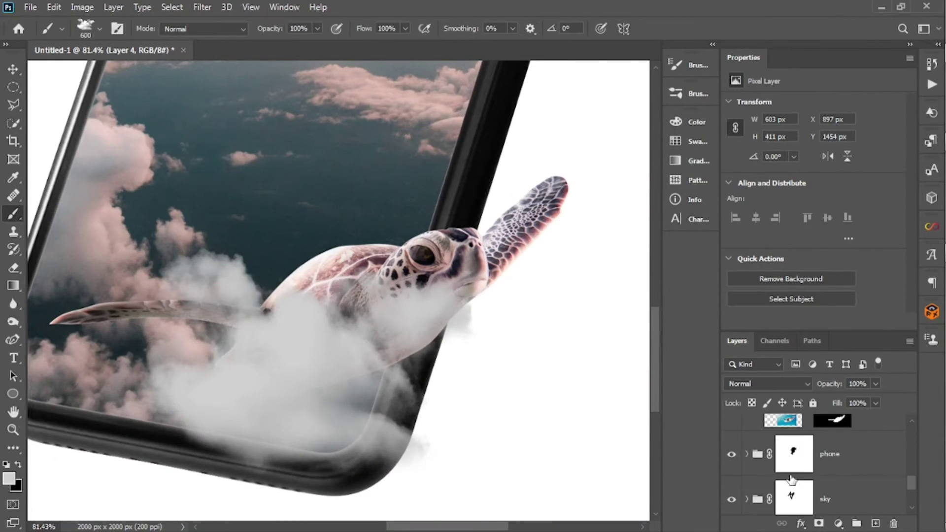
scroll(814, 469, "up", 3)
scroll(816, 466, "down", 3)
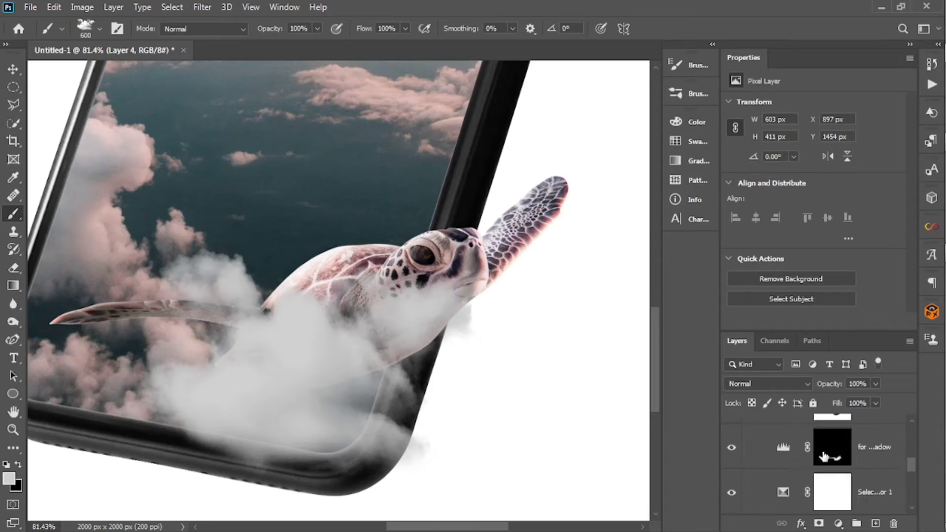
left_click(839, 457, "ctrl")
scroll(839, 458, "up", 3)
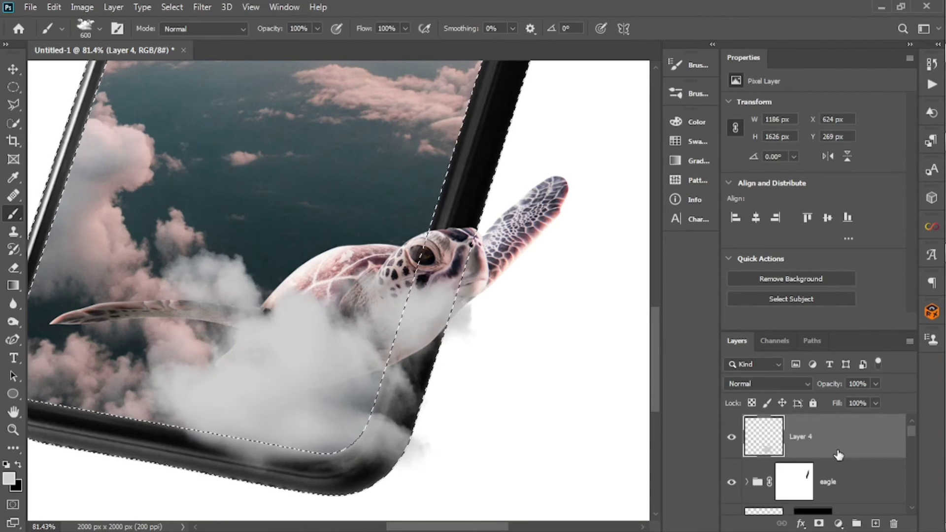
Step: Erase the clouds over the selected phone frame at 100% flow, deselect, and erase the cloud spill beyond the frame with a larger soft eraser
key("e")
key("shift+0")
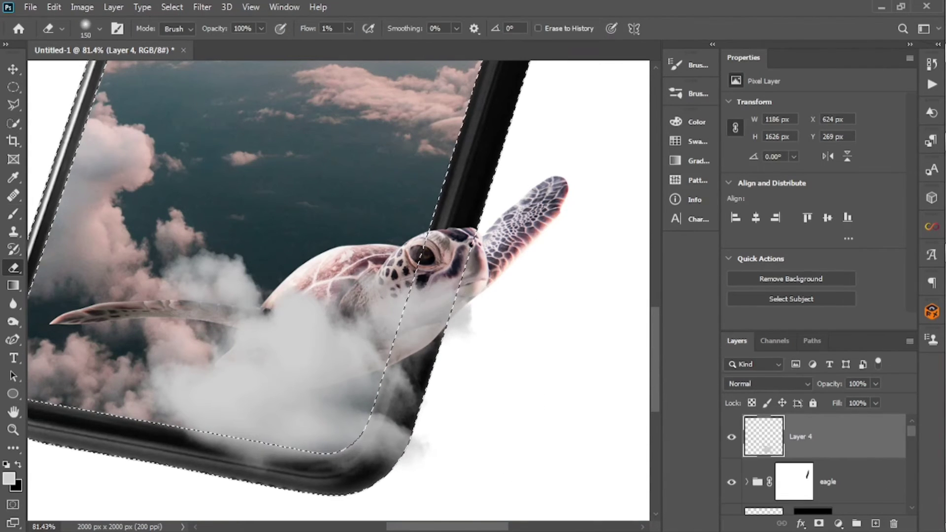
mouse_move(507, 194)
left_mouse_down()
mouse_move(431, 411)
mouse_move(327, 531)
mouse_move(373, 457)
left_mouse_up()
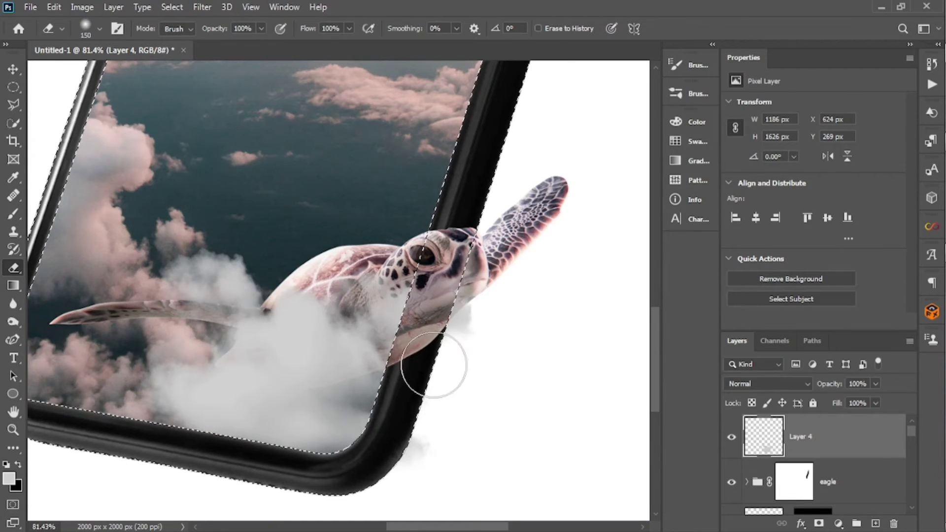
key("ctrl+d")
mouse_move(466, 354)
left_mouse_down()
mouse_move(456, 317)
mouse_move(411, 374)
left_mouse_up()
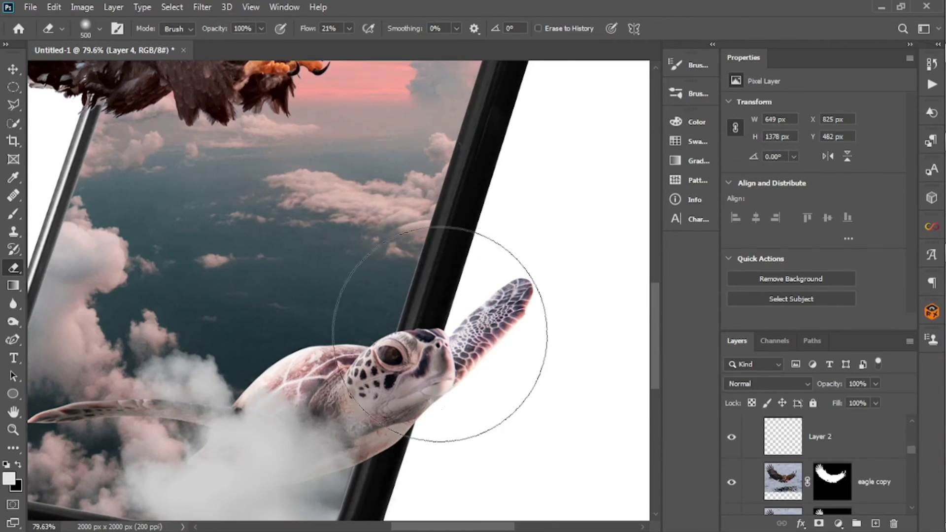
Step: Rename Layer 4 to "cloud"
scroll(581, 395, "down", 4)
scroll(615, 439, "down", 3)
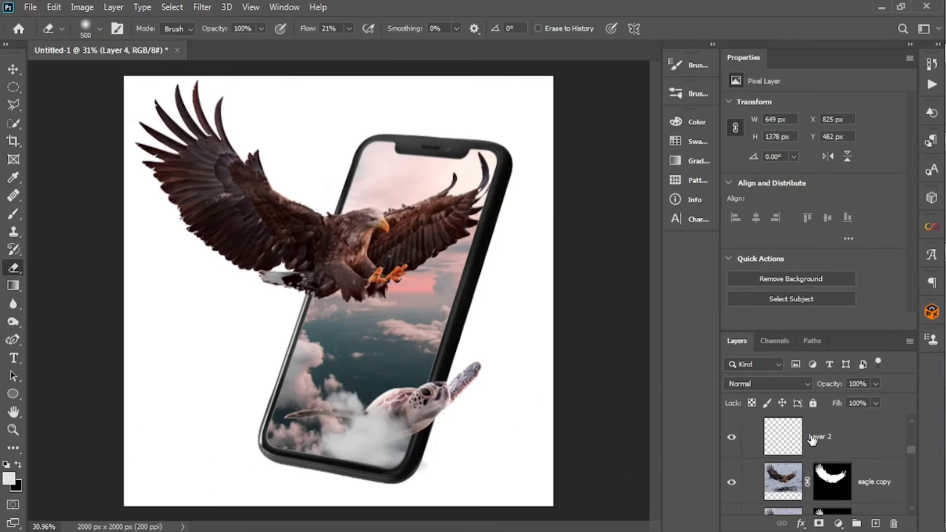
scroll(787, 434, "up", 2)
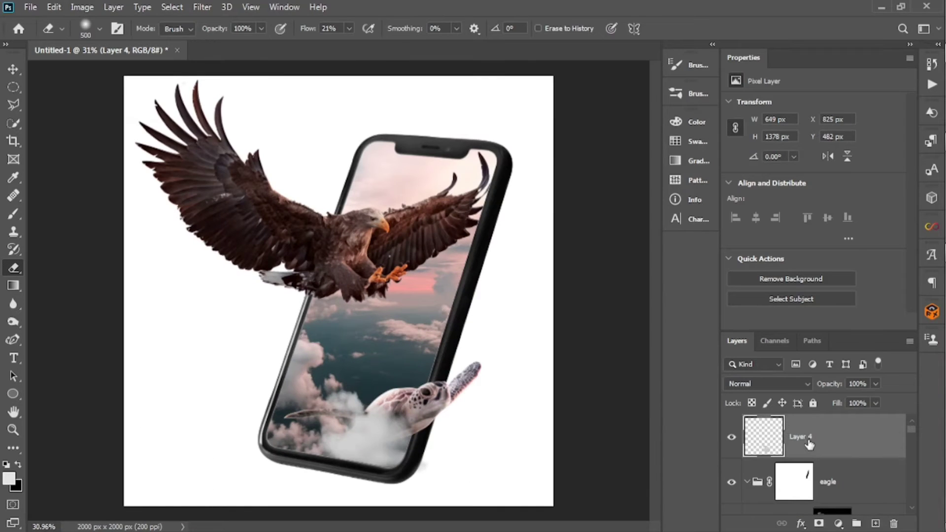
type("loud")
key("Return")
scroll(389, 424, "up", 4)
left_click_drag(390, 423, 388, 342)
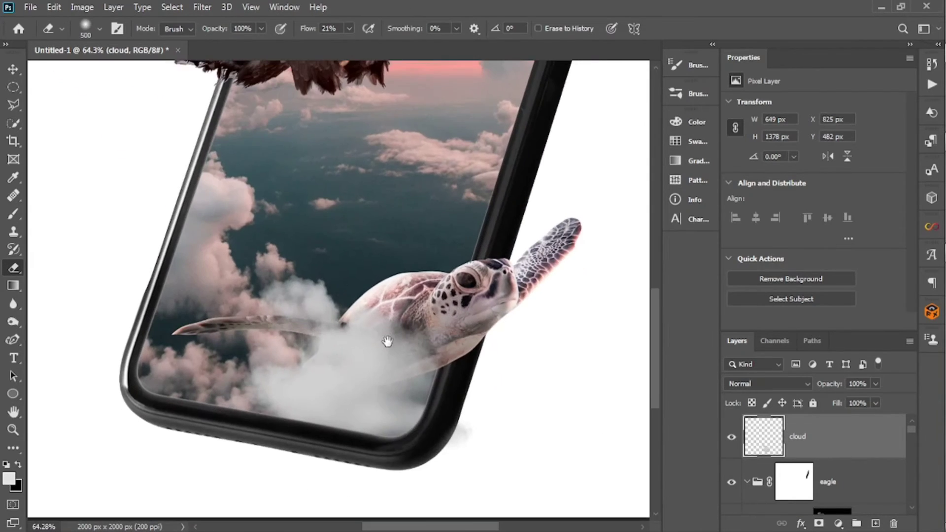
Step: Add a red Solid Color fill layer above the cloud layer and clip it to the painted clouds
left_click(839, 523)
left_click(860, 278)
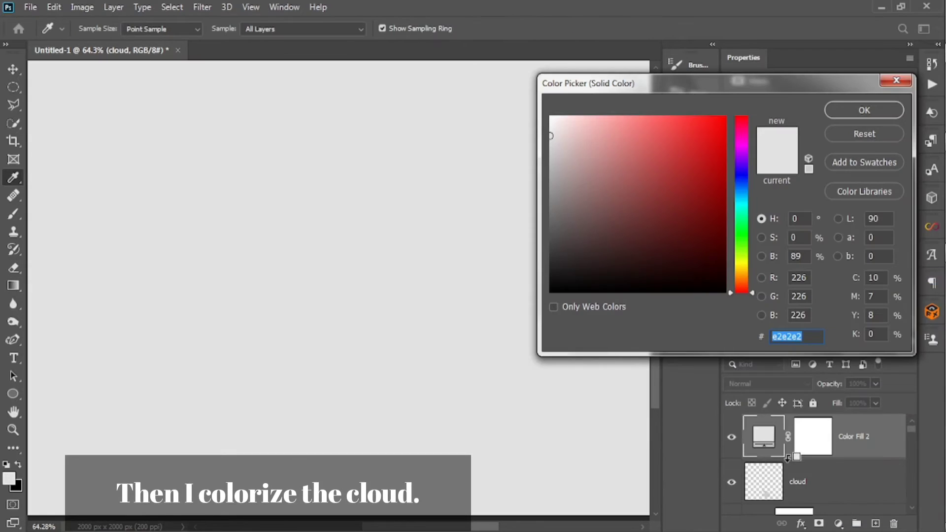
left_click(678, 154)
left_click(865, 110)
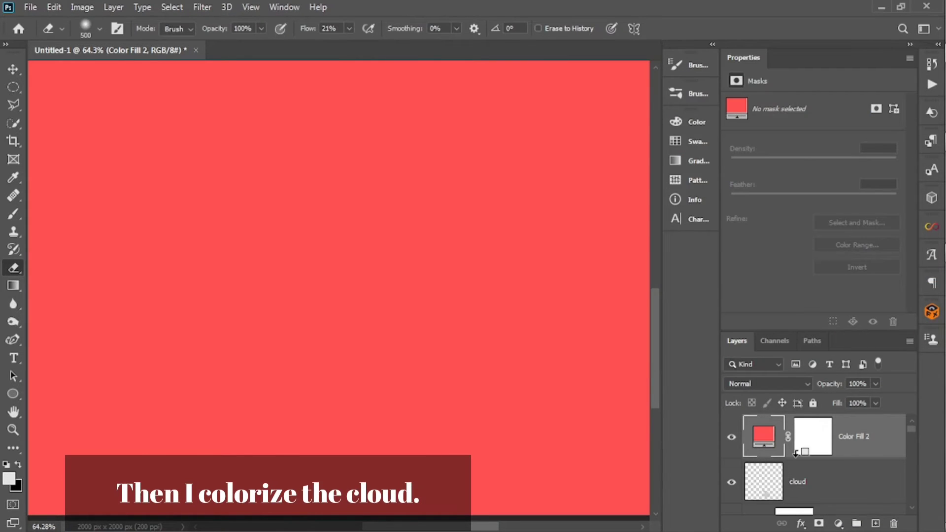
left_click(796, 452, "alt")
key("Return")
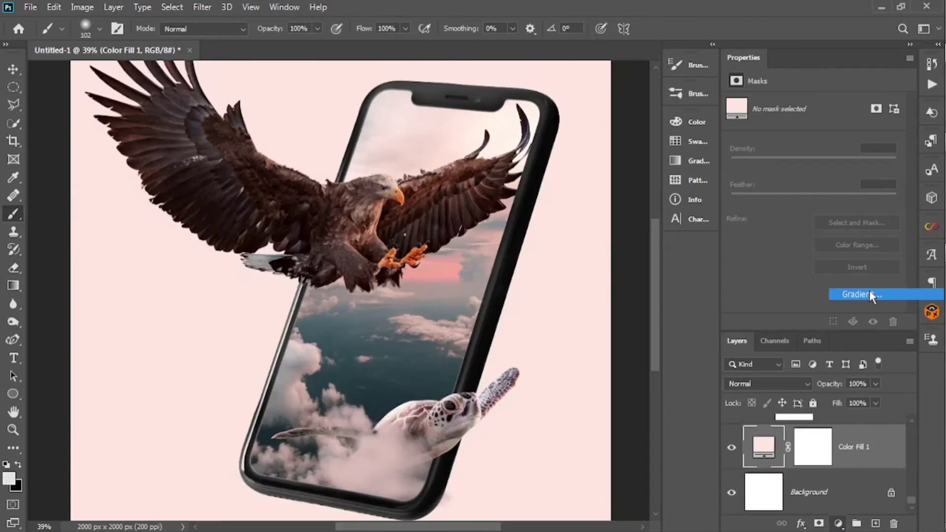
Step: Add a Gradient fill for the background from the Black, White preset and set its light stop to pale pink sampled from the sky
left_click(869, 289)
left_click(623, 102)
left_click(673, 118)
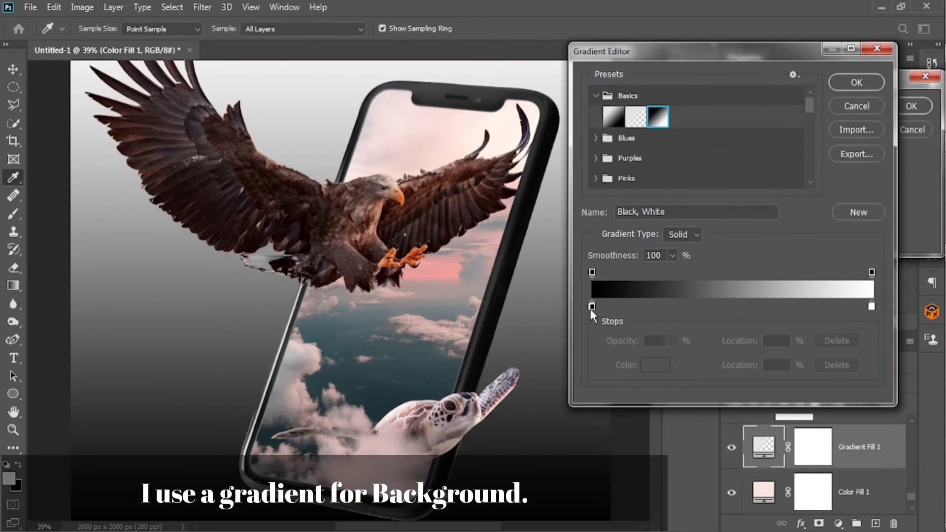
double_click(872, 306)
left_click(439, 132)
left_click(430, 119)
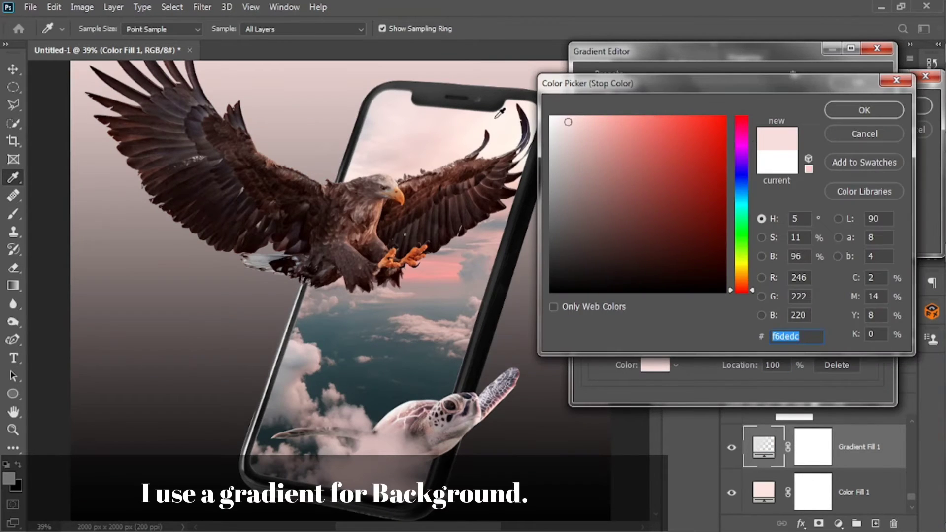
left_click(492, 118)
left_click(860, 114)
Step: Set the gradient's black stop to the dark teal 26393d sampled from the sky inside the phone
left_click(656, 364)
left_click(394, 396)
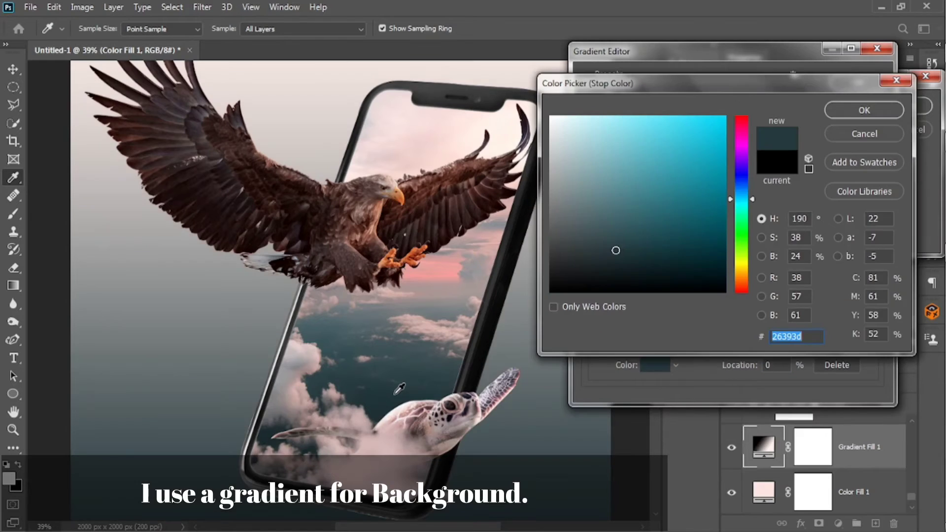
key("Return")
Step: Add a middle color stop at 49% in pink ffa09a and apply the background gradient
left_click(733, 302)
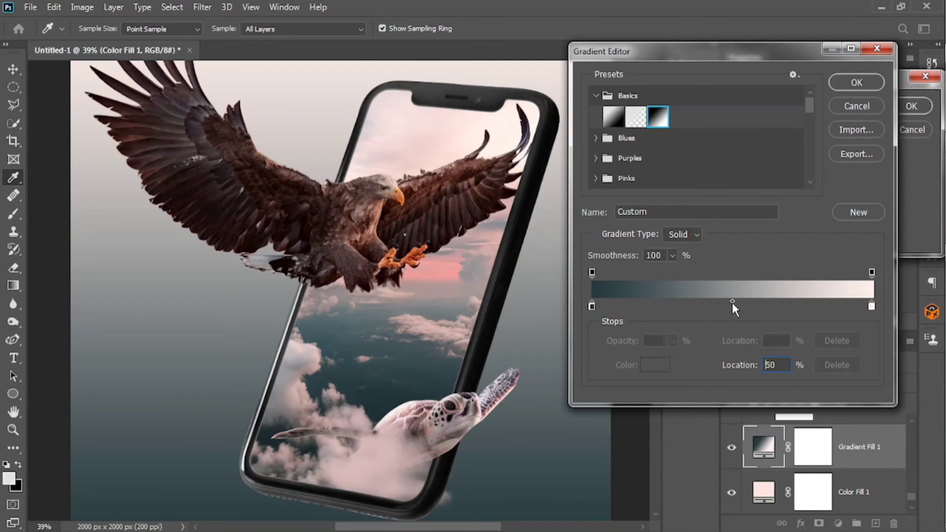
left_click(728, 305)
left_click(652, 366)
left_click(446, 269)
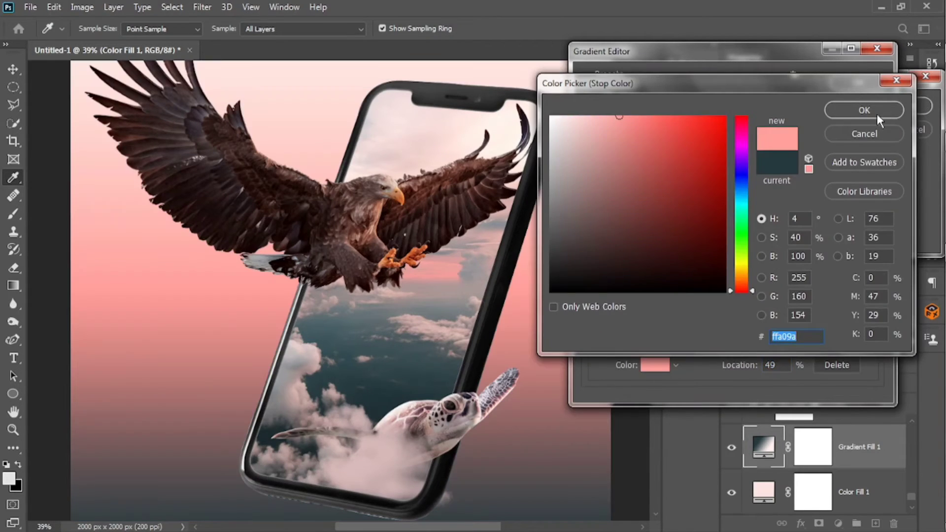
left_click(875, 112)
left_click(861, 82)
scroll(575, 201, "down", 5)
left_click(909, 106)
scroll(496, 210, "up", 2)
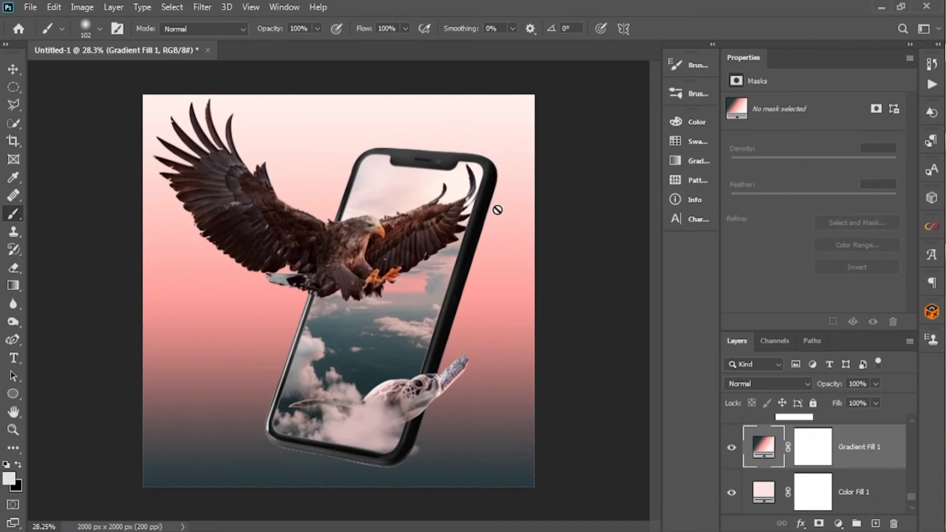
scroll(493, 215, "down", 1)
Step: Add a Color Balance adjustment above the cloud's red fill, shifting the midtones toward red and slightly toward yellow
scroll(805, 481, "up", 10)
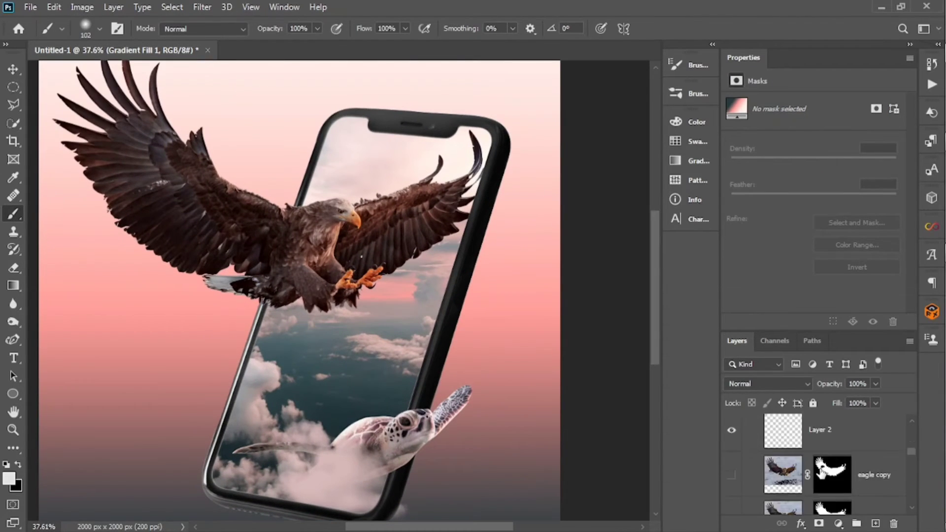
left_click(880, 448)
left_click(839, 524)
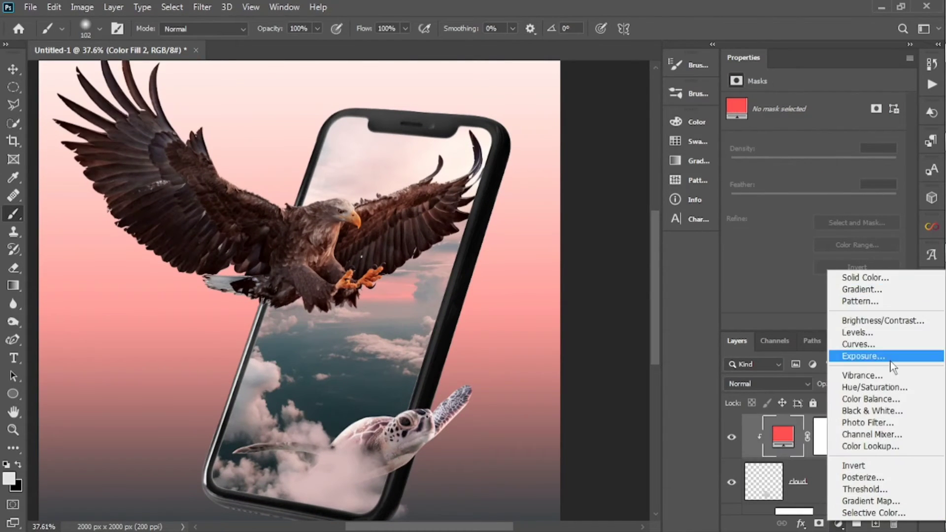
left_click(871, 398)
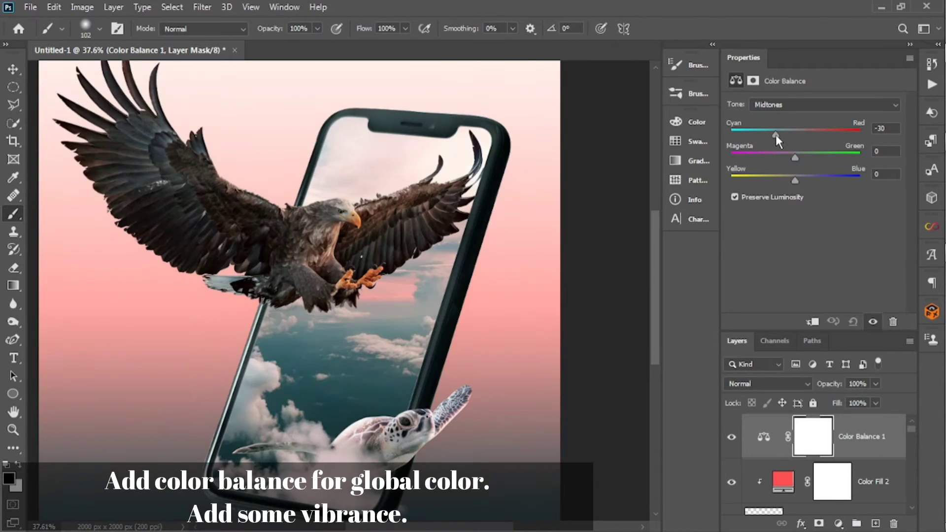
left_click_drag(775, 134, 808, 132)
mouse_move(795, 180)
left_mouse_down()
mouse_move(809, 180)
mouse_move(790, 178)
left_mouse_up()
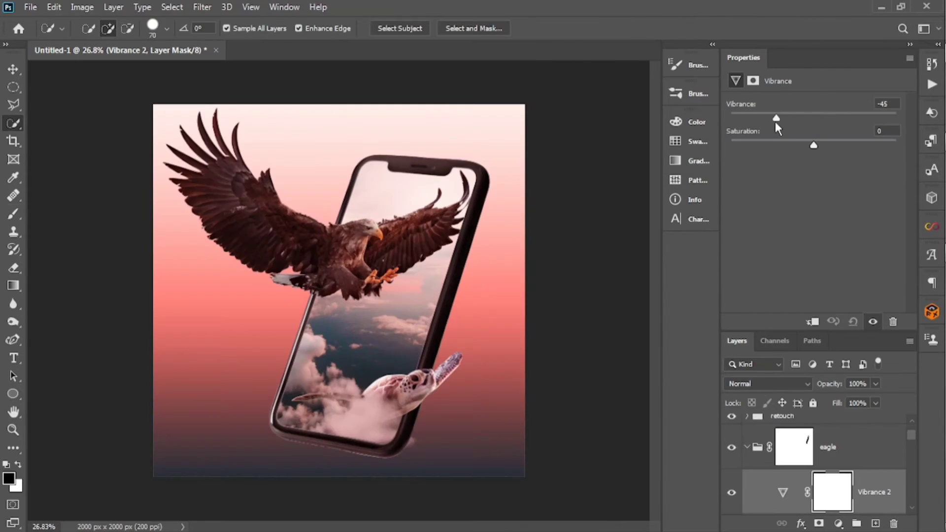
Step: Lower the vibrance further in the eagle's Vibrance adjustment layer
left_click_drag(777, 121, 751, 128)
scroll(893, 437, "down", 2)
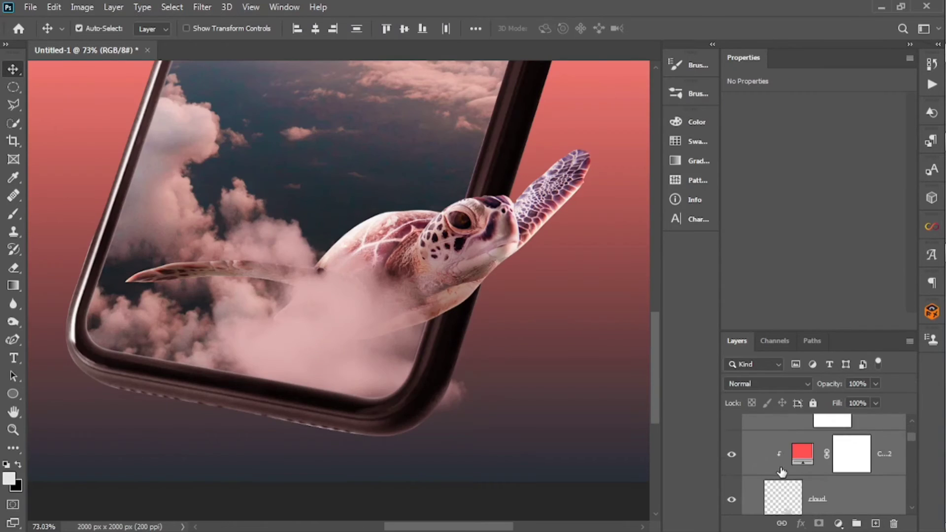
Step: Erase the leftover cloud spill outside the phone's lower corner on the cloud layer
scroll(782, 472, "down", 1)
left_click(783, 465)
key("e")
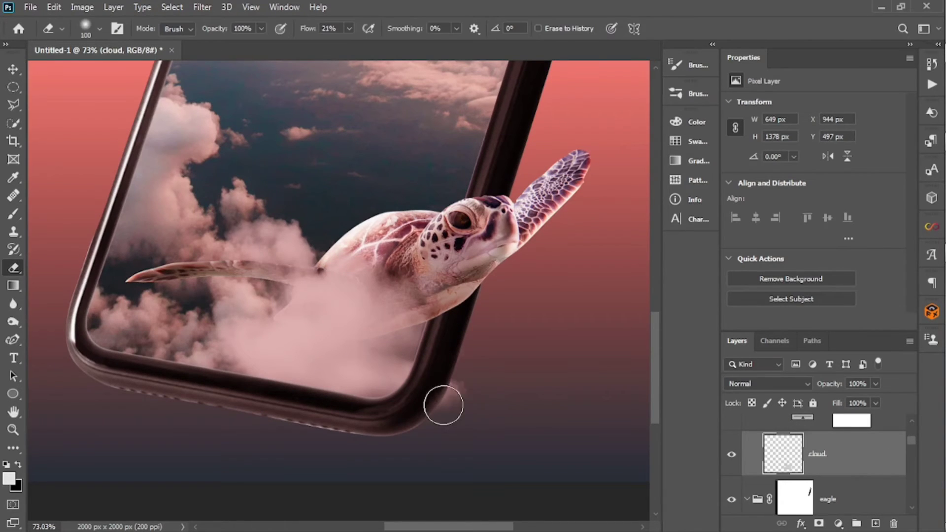
scroll(494, 370, "down", 3)
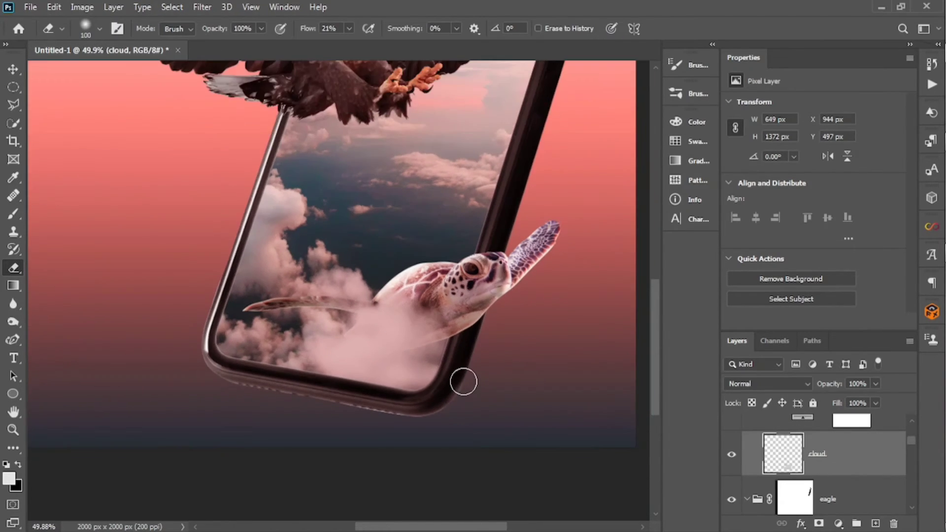
scroll(782, 473, "down", 3)
Step: Convert the sky layer to a smart object and start the Motion Blur filter on it
scroll(783, 480, "down", 2)
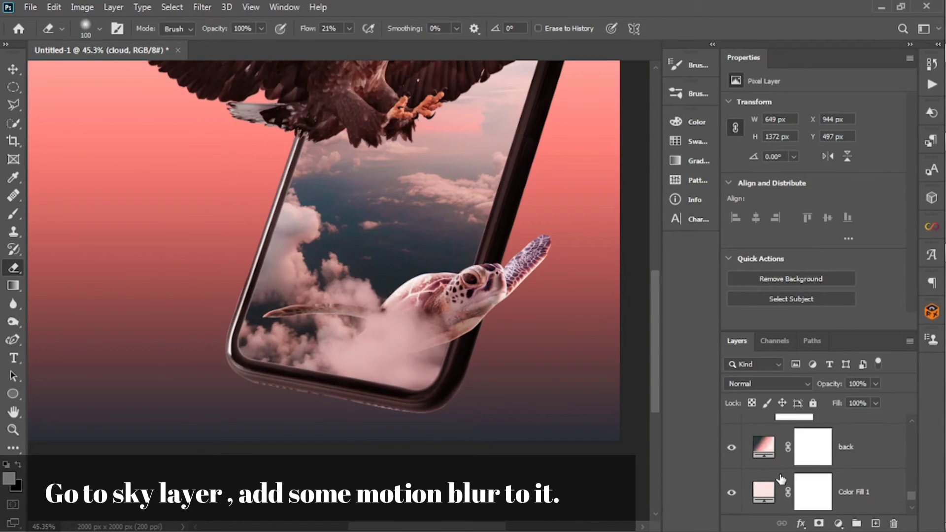
left_click(743, 447)
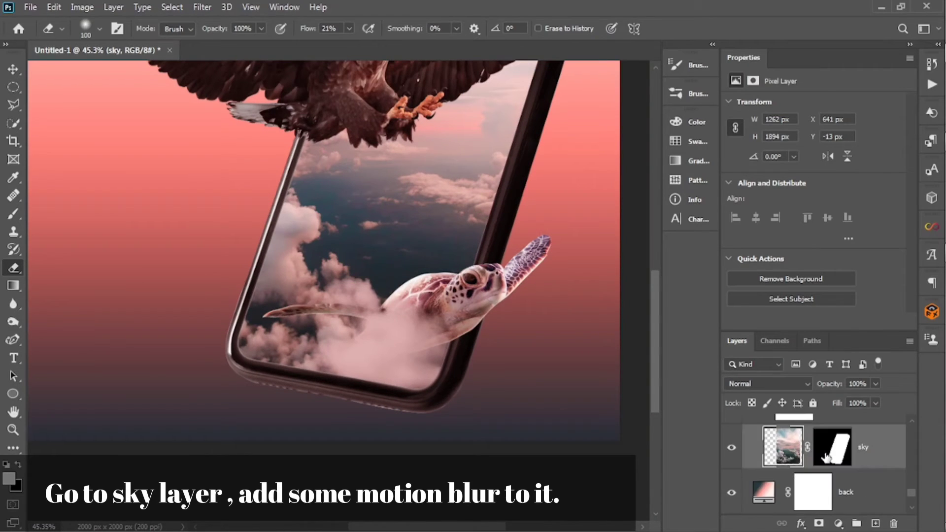
right_click(867, 451)
left_click(748, 194)
left_click(202, 7)
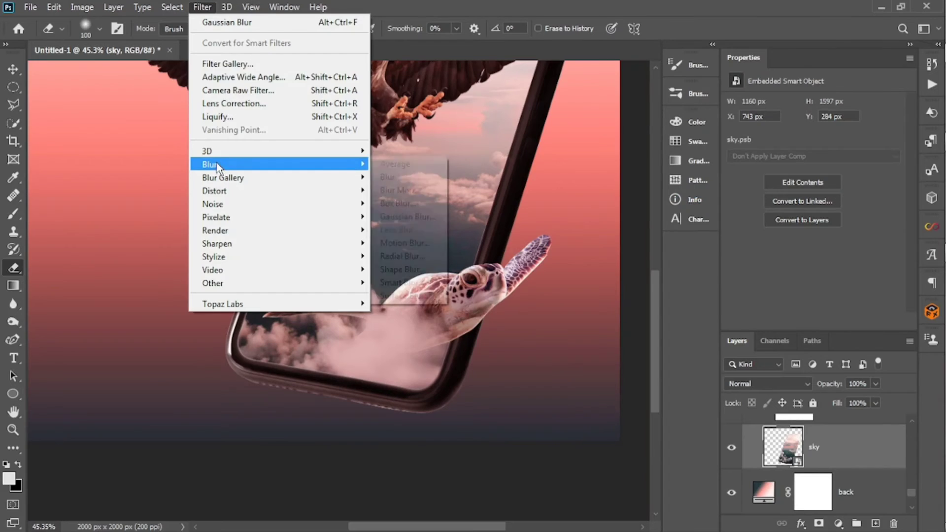
mouse_move(207, 161)
left_click(402, 239)
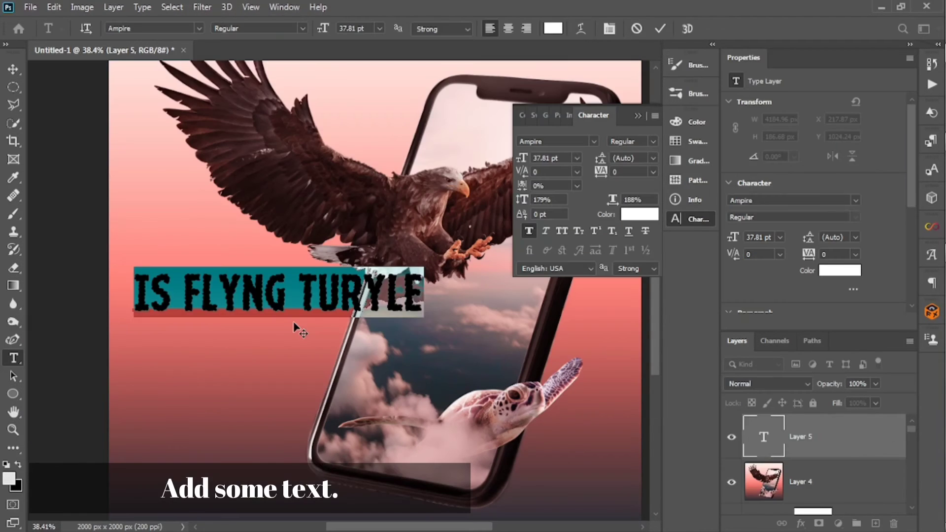
Step: Shrink "IS FLYNG" to 20.81 pt, correct the last word to "TURTLE", and commit the text
left_click_drag(299, 294, 136, 295)
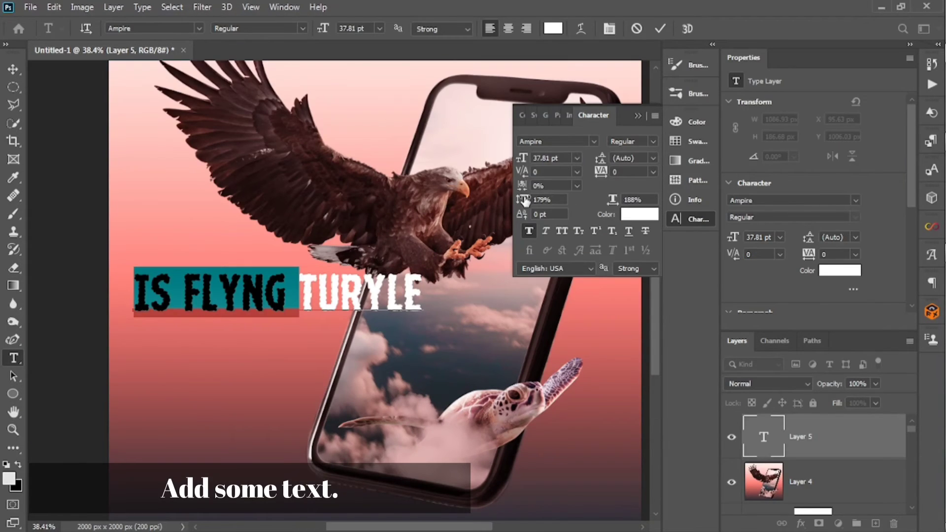
left_click_drag(522, 159, 512, 160)
left_click(306, 289)
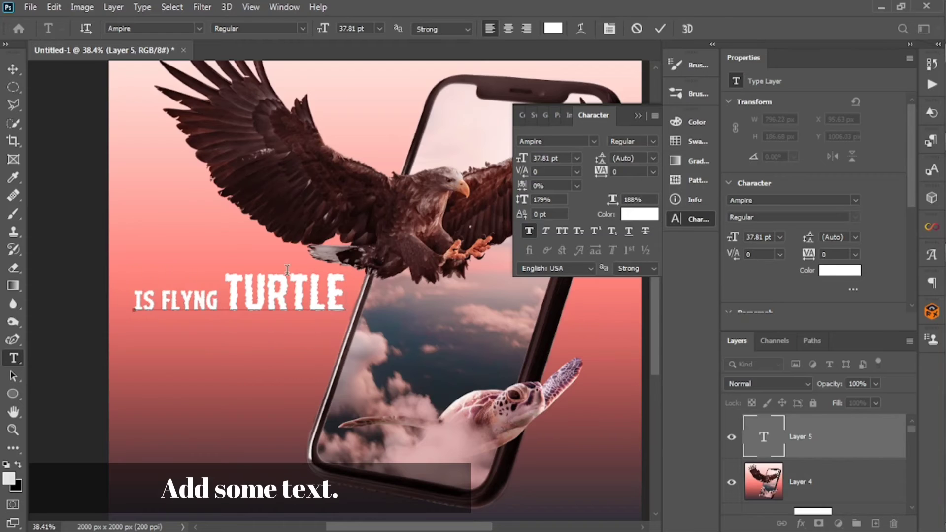
key("ctrl+Return")
Step: Add a second text line "is faster than eagle" and shrink its words "is faster than" to 14.11 pt
left_click(165, 336)
type("Is faster")
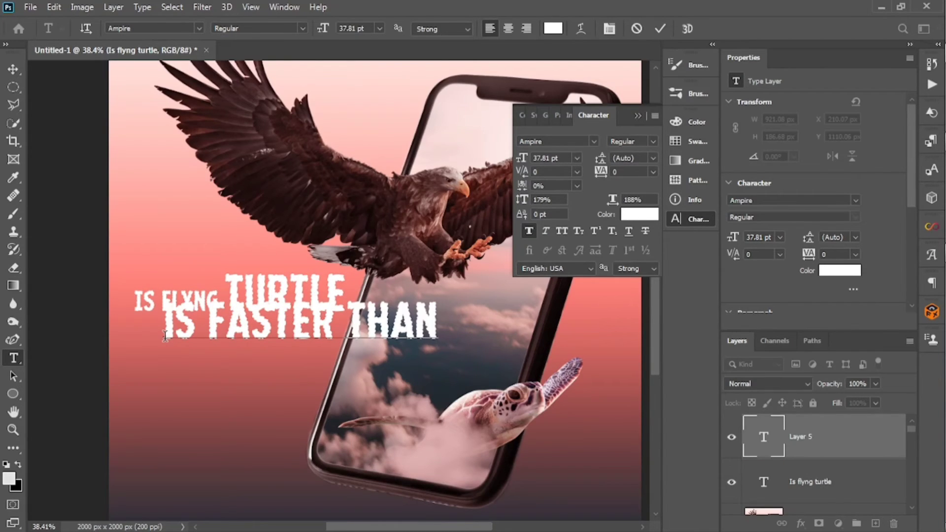
type(" than eagle")
left_click_drag(439, 325, 164, 335)
left_click_drag(523, 159, 512, 162)
left_click_drag(262, 367, 239, 379)
left_click_drag(520, 158, 531, 160)
mouse_move(307, 375)
left_mouse_down()
mouse_move(292, 373)
mouse_move(301, 368)
left_mouse_up()
Step: Position the two text lines near the canvas's left edge, with "IS FASTER THAN EAGLE" beneath "IS FLYNG TURTLE"
left_click(13, 69)
scroll(257, 301, "up", 4)
left_click_drag(264, 339, 216, 357)
scroll(262, 354, "down", 9)
left_click(297, 310)
scroll(372, 290, "up", 5)
key("shift+Left")
key("shift+Left")
key("shift+Left")
key("shift+Left")
key("shift+Left")
key("shift+Left")
key("shift+Left")
key("shift+Up")
key("shift+Up")
key("shift+Left")
key("shift+Left")
key("Down")
Step: Delete the leading "IS" from the first text line, leaving "FLYNG TURTLE"
double_click(96, 317)
left_click_drag(95, 317, 61, 330)
type("A")
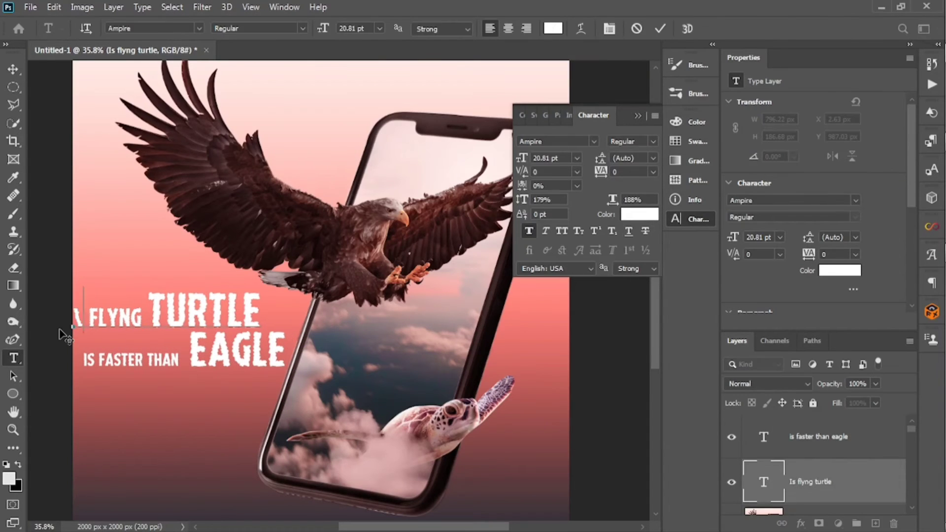
key("BackSpace")
key("Delete")
key("ctrl+Return")
Step: Nudge the "FLYNG TURTLE" text slightly right, away from the canvas edge
key("v")
key("shift+Right")
key("shift+Right")
key("Right")
key("Right")
key("Right")
key("Right")
Step: Recolor the word "TURTLE" with a light brown sampled from the eagle
key("t")
left_click_drag(139, 314, 262, 305)
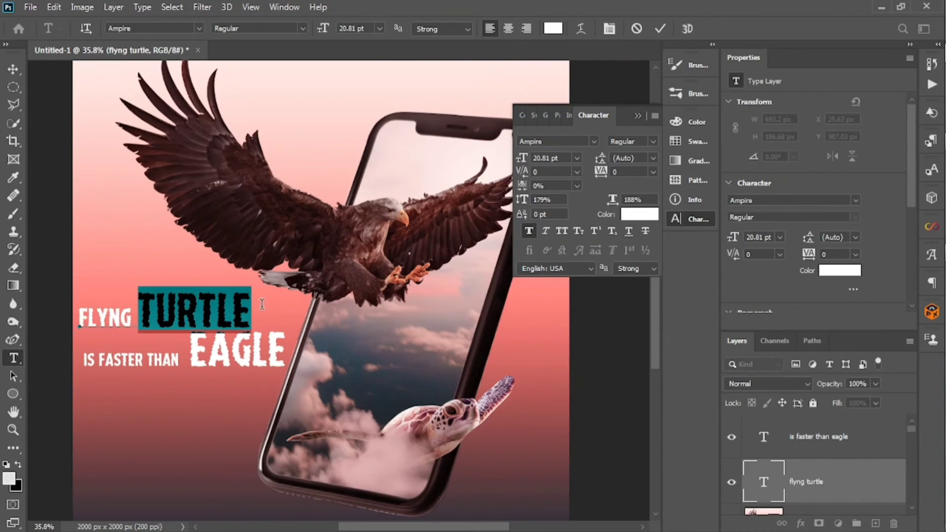
left_click(638, 215)
left_click(638, 214)
left_click(398, 218)
left_click(865, 109)
left_click(809, 448)
key("v")
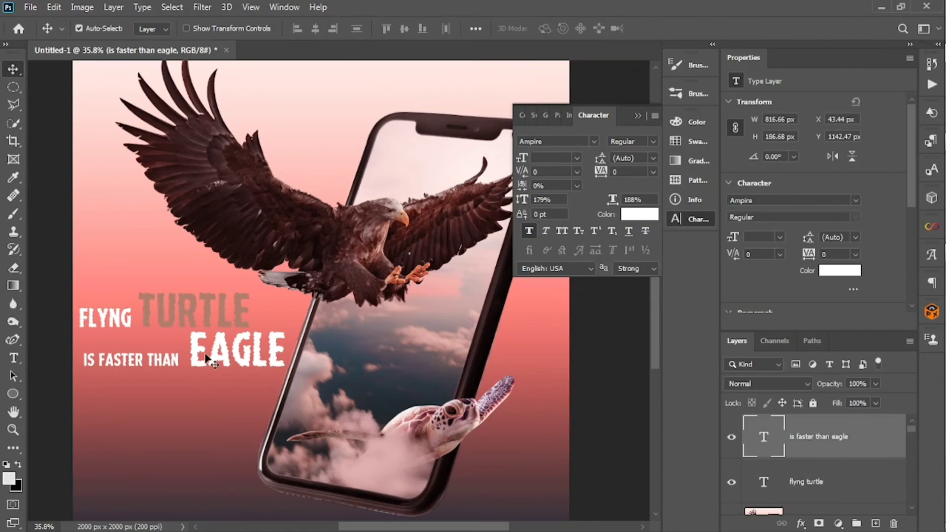
Step: Recolor the word "TURTLE" with a dark reddish brown sampled from the eagle's wing
left_click(808, 482)
double_click(185, 322)
double_click(185, 321)
left_click(639, 215)
left_click(443, 237)
left_click(446, 222)
left_click(865, 111)
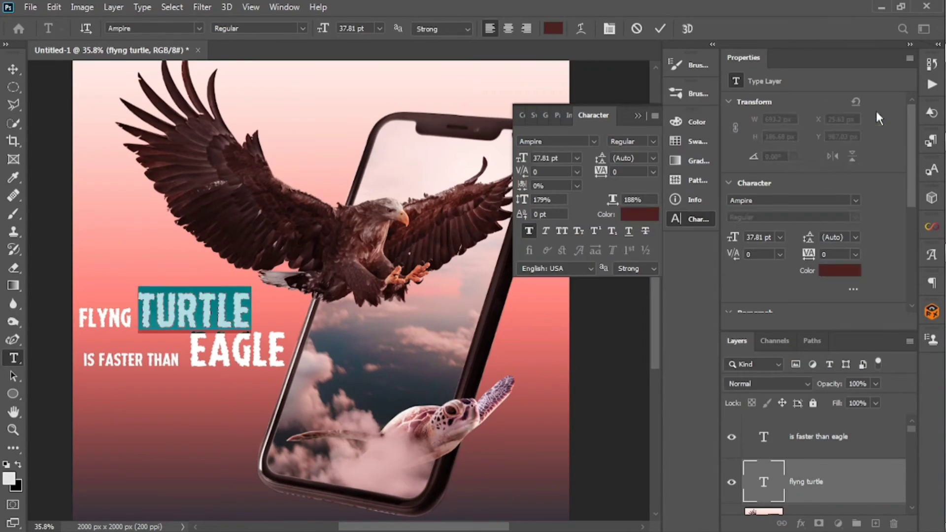
key("ctrl+Return")
Step: Recolor the word "EAGLE" with a very dark purple sampled from the artwork
double_click(194, 354)
double_click(194, 353)
left_click(639, 214)
left_click(197, 311)
left_click(148, 451)
left_click(456, 449)
left_click(863, 109)
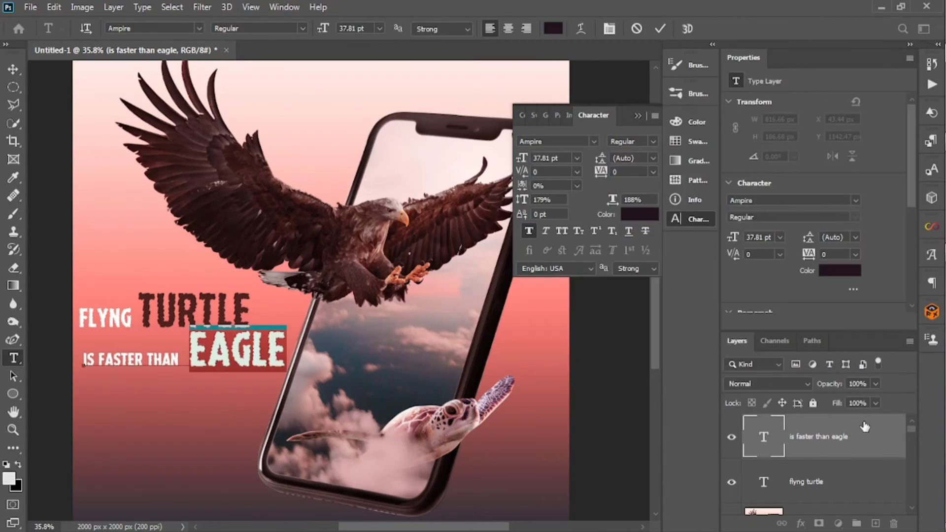
key("ctrl+Return")
Step: Recolor the word "FASTER" light blue and commit the text
left_click(141, 357)
left_click(638, 217)
left_click(741, 189)
left_click(667, 143)
left_click(579, 118)
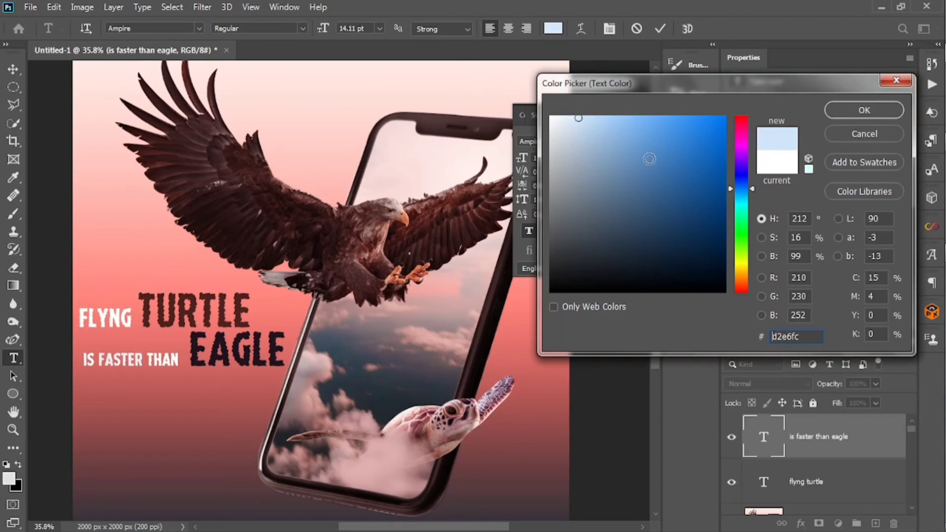
left_click(666, 148)
left_click(636, 127)
left_click(864, 110)
key("ctrl+Return")
left_click(575, 365)
left_click(638, 116)
Step: Change the font of the "FLYNG TURTLE" text to Electro Shackle
scroll(156, 325, "up", 4)
double_click(156, 323)
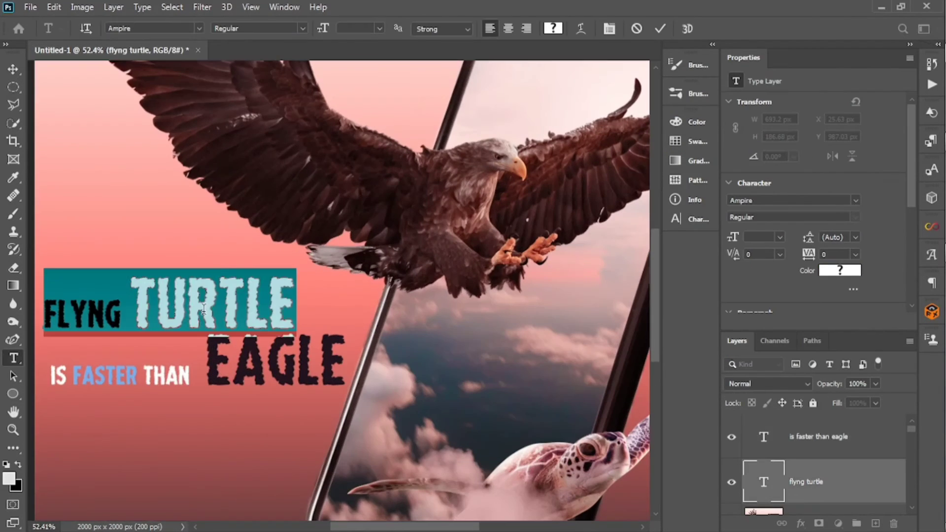
left_click(199, 28)
left_click(715, 341)
left_click(691, 219)
left_click(594, 142)
scroll(661, 401, "down", 8)
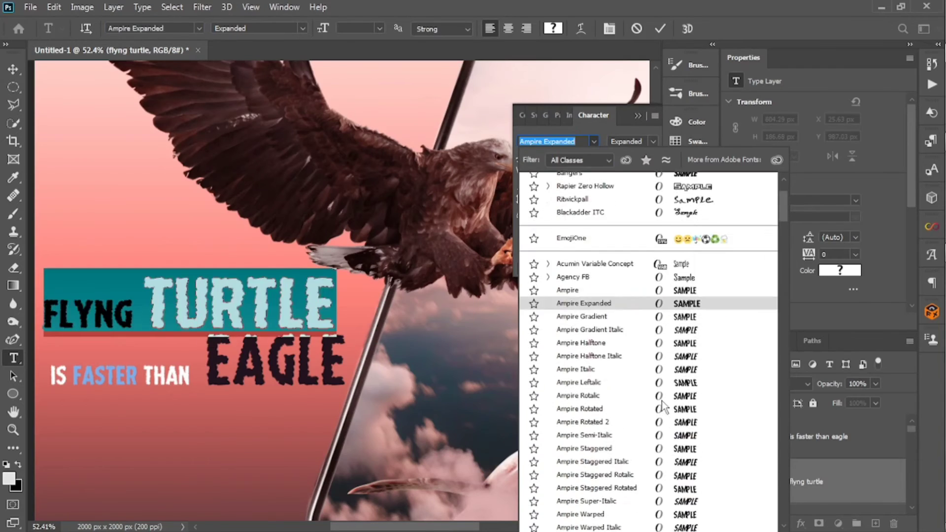
scroll(686, 448, "down", 5)
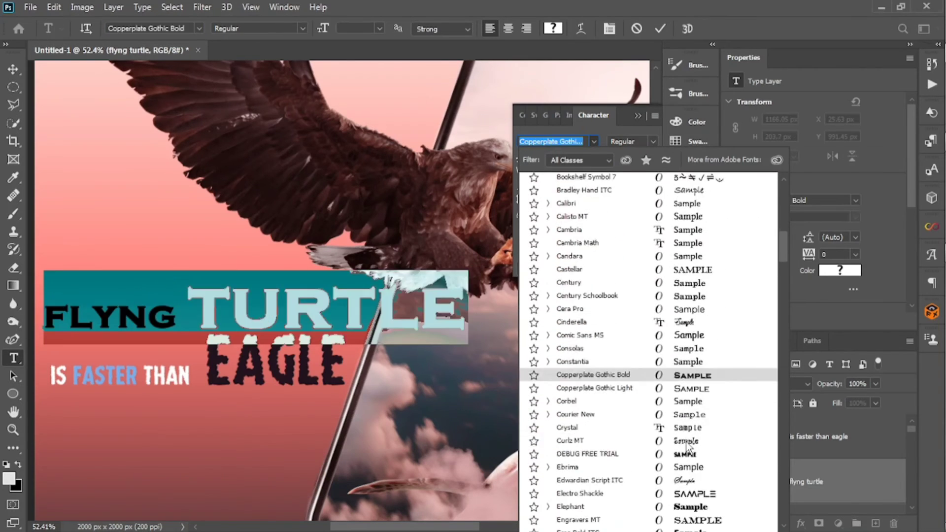
left_click(684, 441)
key("ctrl+Return")
Step: Set the "is faster than eagle" text to the Electro Shackle font as well
double_click(266, 349)
left_click(562, 141)
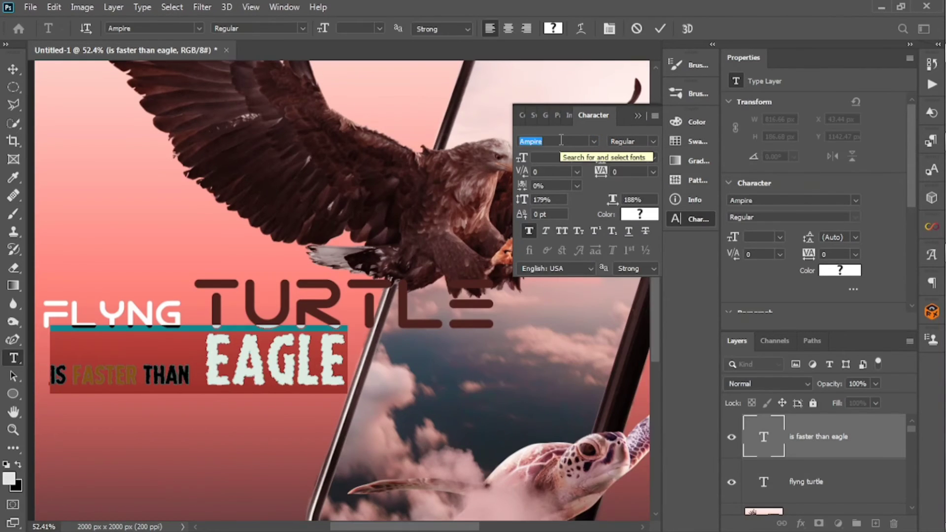
left_click(594, 141)
left_click(811, 474)
left_click(199, 28)
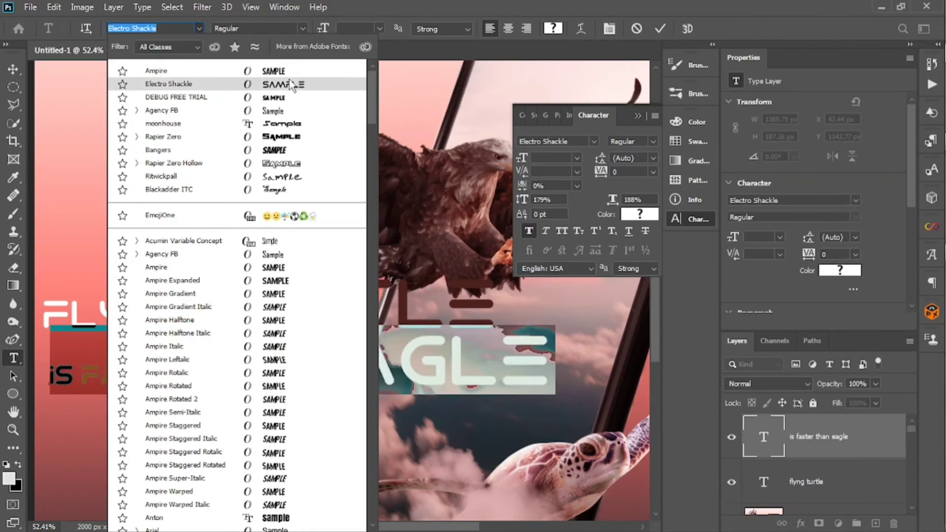
left_click(148, 61)
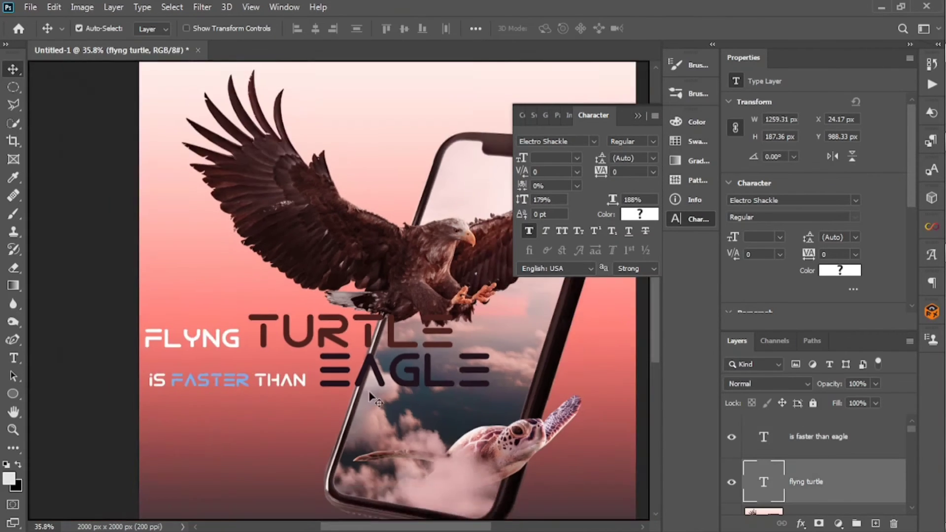
Step: Scale down the "FLYNG TURTLE" text to about 902 px wide so it ends before the phone
scroll(255, 354, "up", 4)
key("ctrl+t")
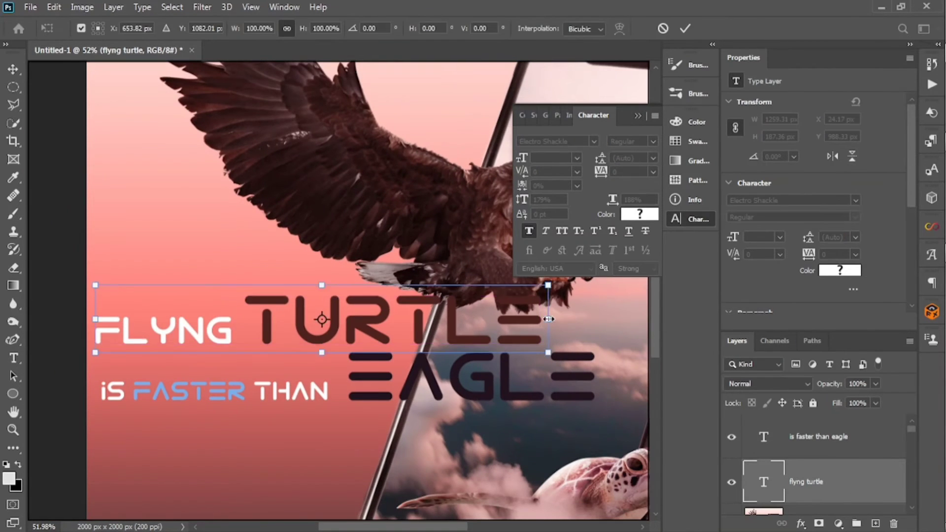
left_click_drag(551, 319, 423, 318)
key("Return")
Step: Scale down the "is faster than eagle" text proportionally to about 866 px wide
left_click(441, 380)
key("ctrl+t")
left_click_drag(601, 409, 414, 386)
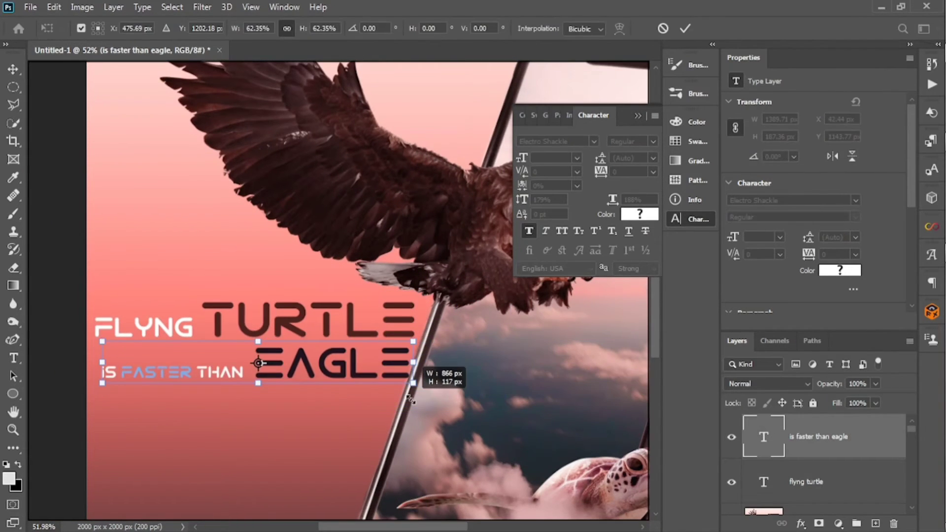
scroll(277, 374, "down", 4)
key("Return")
Step: Shift both title lines slightly toward the canvas's left edge and enlarge the second line to about 101.7%
scroll(333, 357, "up", 5)
scroll(218, 344, "down", 4)
left_click_drag(202, 328, 192, 321)
left_click_drag(258, 362, 253, 360)
scroll(339, 378, "up", 6)
key("ctrl+t")
left_click_drag(309, 347, 315, 347)
left_click(685, 28)
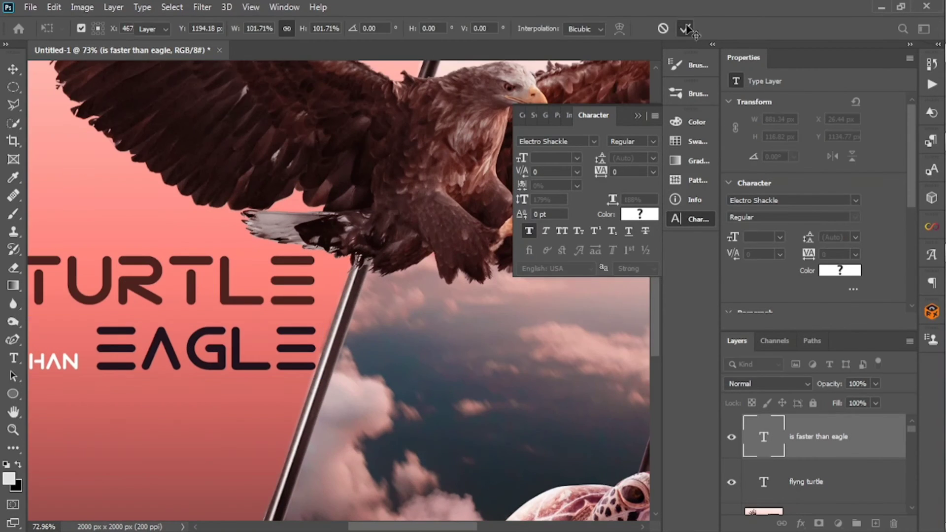
left_click_drag(244, 366, 242, 367)
Step: Show the rulers and, using guides, align the right ends of both title lines, widening the second to about 896 px
key("ctrl+r")
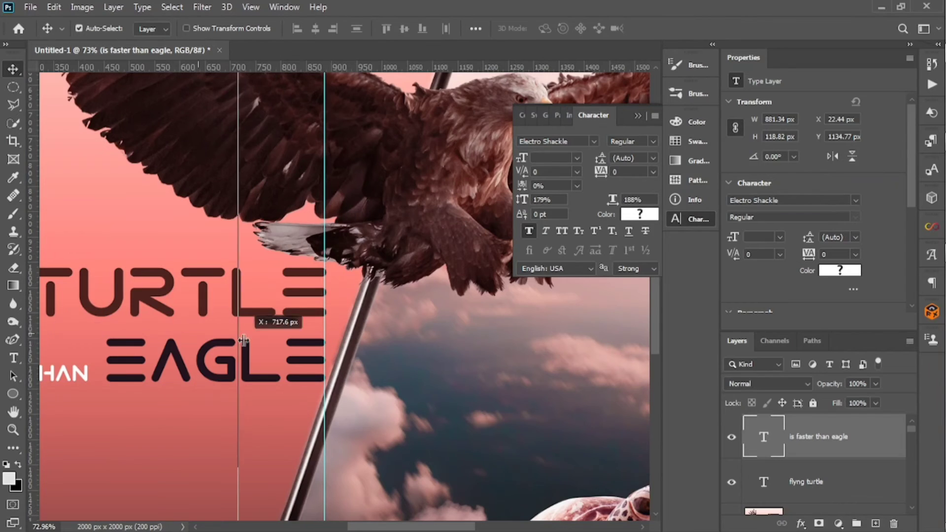
left_click_drag(285, 304, 284, 304)
key("ctrl+t")
left_click_drag(331, 329, 334, 329)
left_click_drag(305, 356, 301, 356)
left_click_drag(327, 328, 333, 326)
key("Return")
key("ctrl+semicolon")
scroll(335, 326, "down", 8)
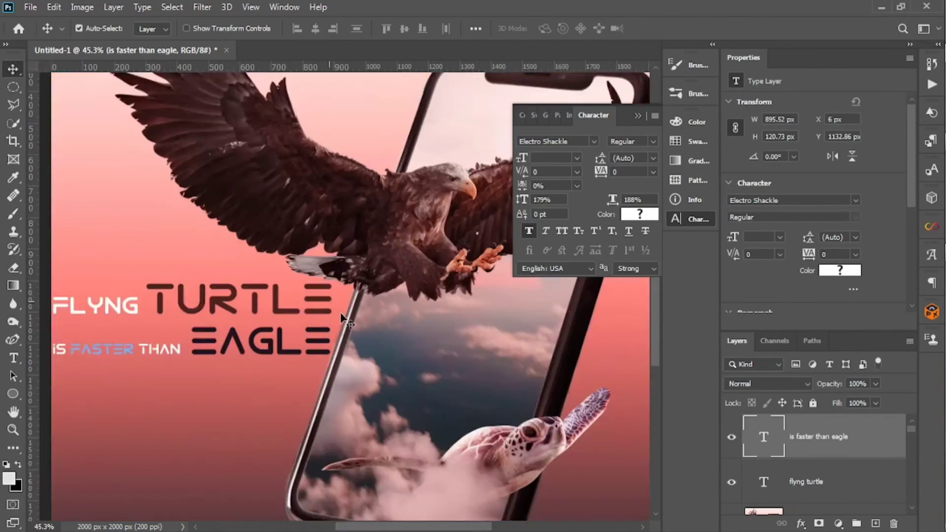
Step: Stamp an f8f8f8 cloud over the word "FLYNG" on Layer 5 with a reduced cloud brush
scroll(362, 332, "up", 3)
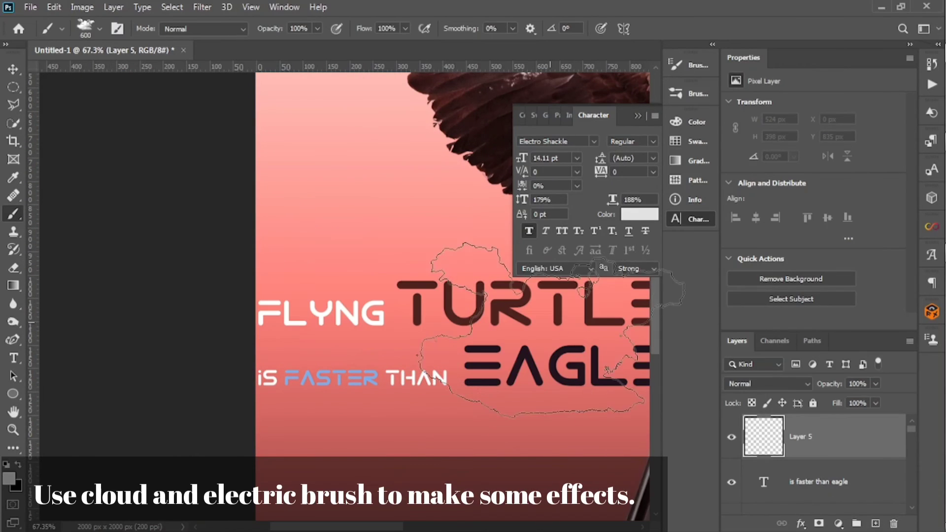
key("bracketleft")
key("bracketleft")
left_click(326, 306)
scroll(349, 326, "up", 7)
left_click(8, 478)
left_click(551, 121)
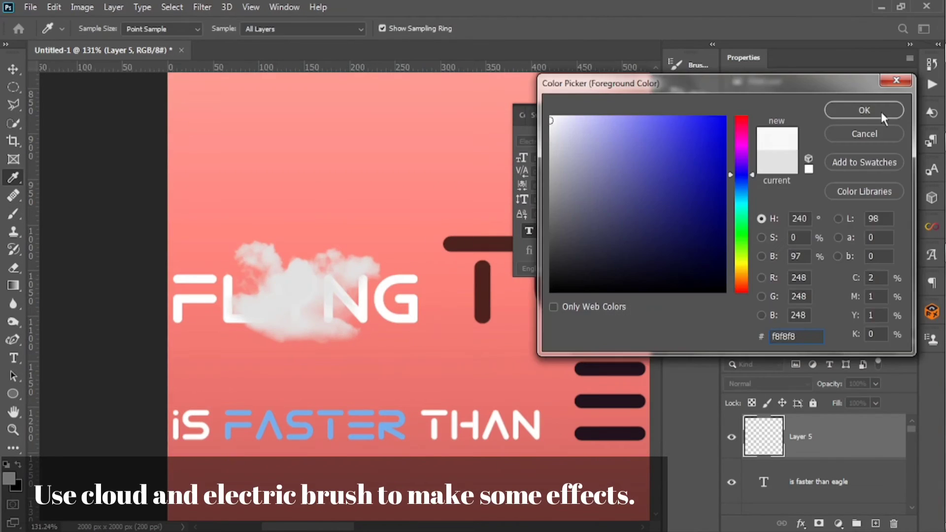
left_click(882, 115)
left_click(306, 292)
Step: Load the letter shapes of the "flyng turtle" text layer as a selection over the cloud
left_click(764, 482, "ctrl")
scroll(812, 488, "down", 1)
left_click(764, 482, "ctrl")
scroll(788, 482, "up", 1)
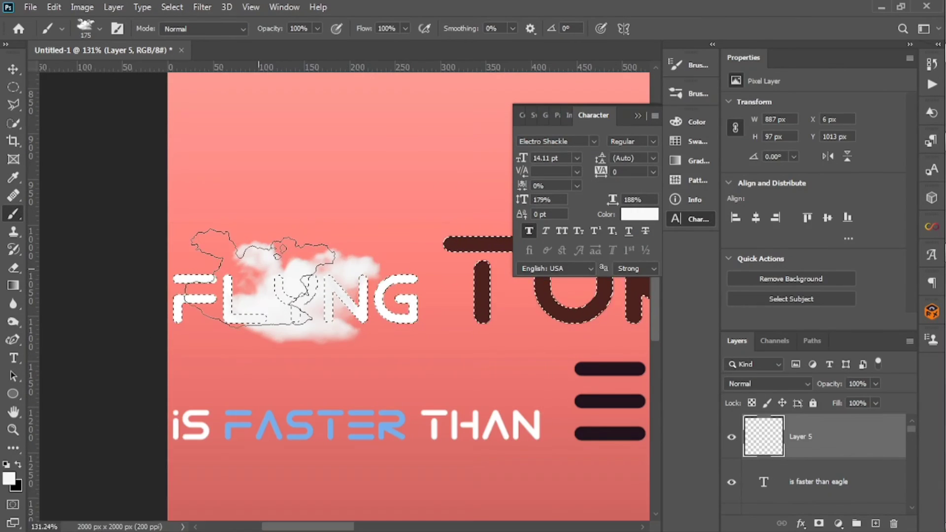
Step: Recolor the word "FLYNG" red
left_click(816, 483)
scroll(817, 488, "down", 1)
left_click(817, 487)
key("Delete")
left_click(498, 219)
double_click(764, 482)
left_click_drag(428, 302, 173, 301)
left_click(640, 214)
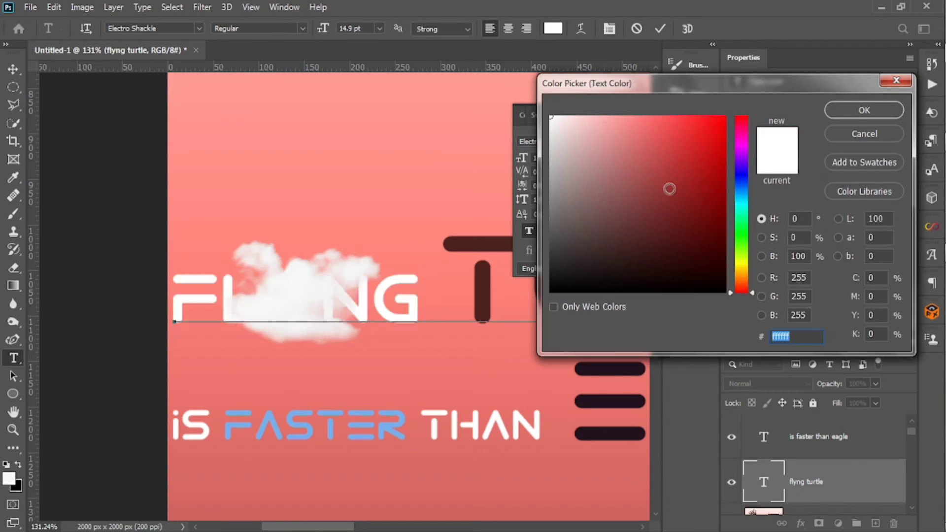
mouse_move(670, 188)
left_mouse_down()
mouse_move(693, 148)
mouse_move(668, 128)
mouse_move(712, 148)
left_mouse_up()
left_click(865, 110)
Step: Erase the cloud on Layer 5 inside the selected letters with the cloud brush tip at 21% flow, and close the Character panel
left_click(807, 488)
scroll(807, 458, "up", 1)
left_click(806, 447)
key("e")
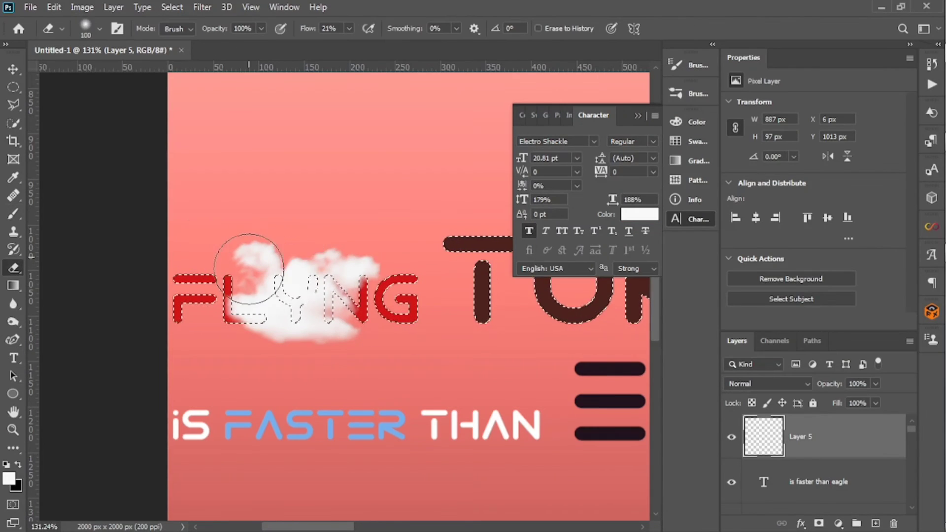
right_click(249, 268)
left_click(301, 274)
scroll(303, 279, "down", 5)
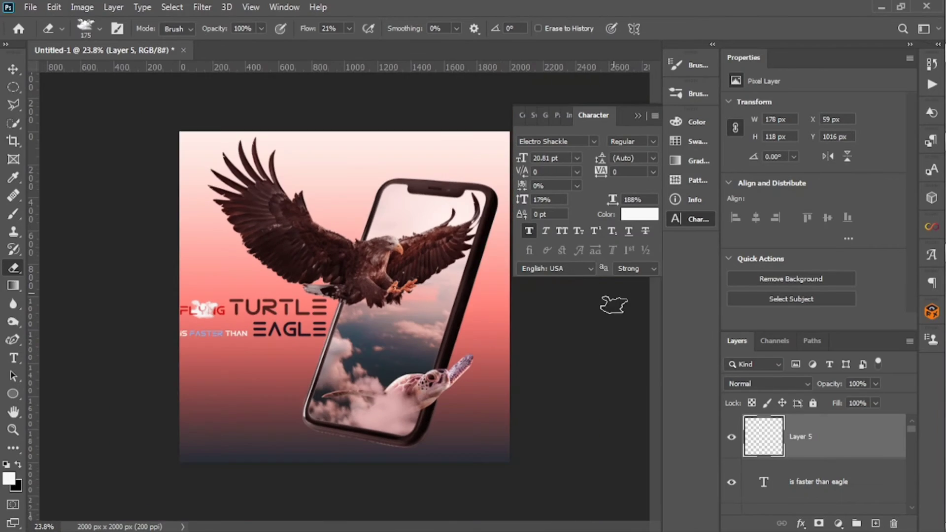
left_click(639, 116)
scroll(222, 295, "up", 10)
scroll(794, 479, "down", 1)
double_click(794, 482)
type("v")
key("Return")
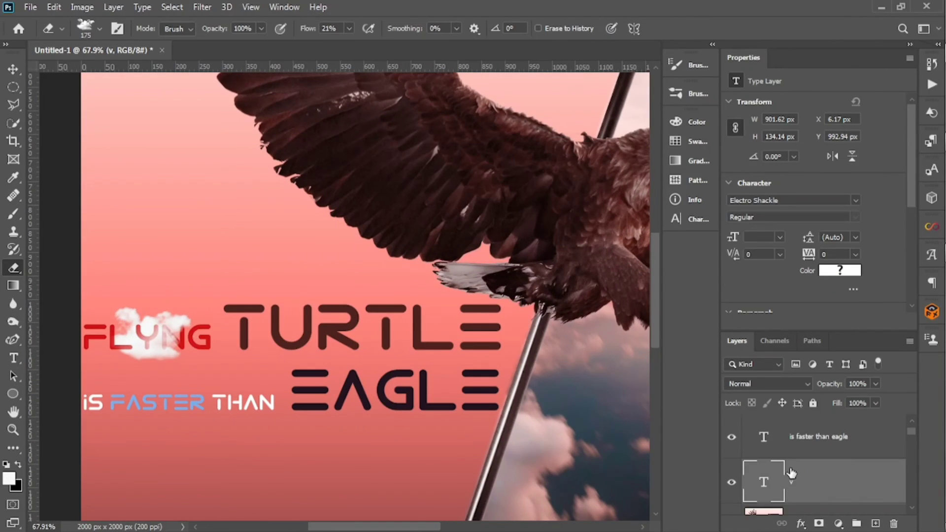
scroll(801, 479, "up", 1)
scroll(851, 497, "down", 2)
key("ctrl+z")
Step: Recolor the word "FLYNG" with a dark teal sampled from the sky inside the phone
scroll(487, 428, "down", 2)
double_click(764, 437)
double_click(230, 359)
left_click(553, 28)
left_click(742, 226)
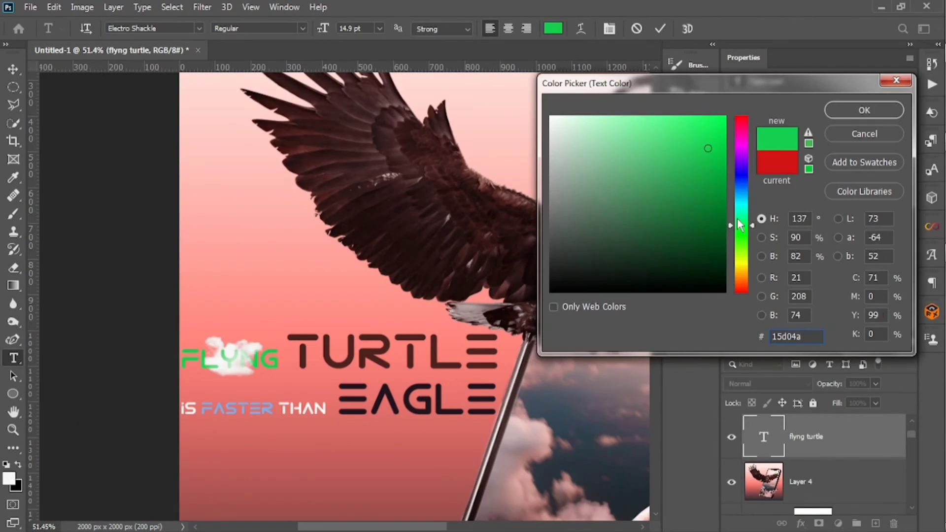
left_click(590, 425)
left_click(593, 420)
left_click(864, 110)
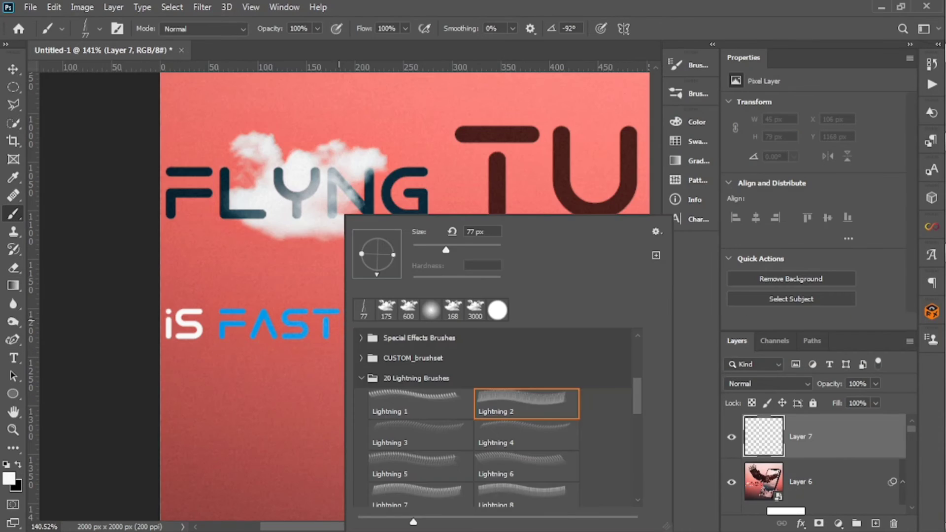
Step: Stamp a white lightning bolt across the word "FASTER" on Layer 7 with a lightning brush at 190 px
left_click(267, 320)
key("ctrl+z")
right_click(303, 320)
left_click_drag(419, 250, 427, 251)
left_click(309, 318)
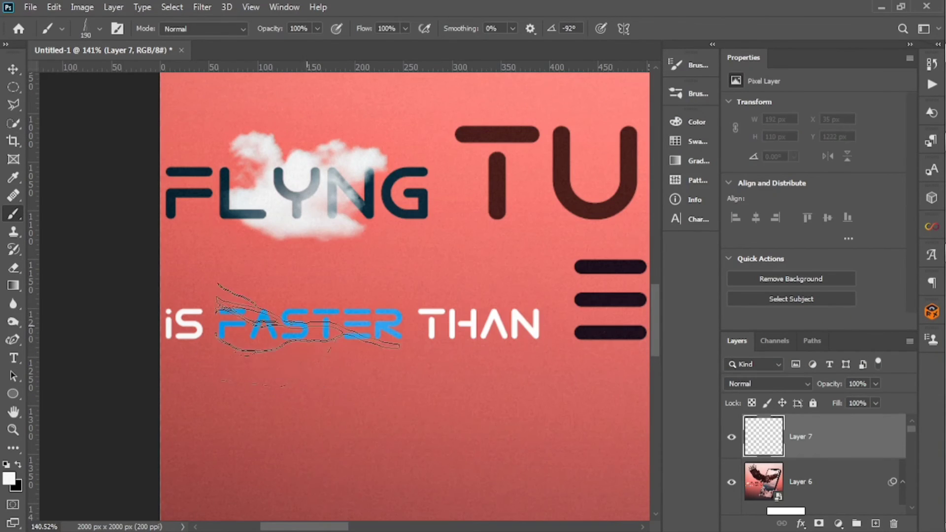
left_click(309, 322)
Step: Add a mask to the lightning layer and hide part of the bolt around the "S" using a small Soft Round brush
left_click(819, 522)
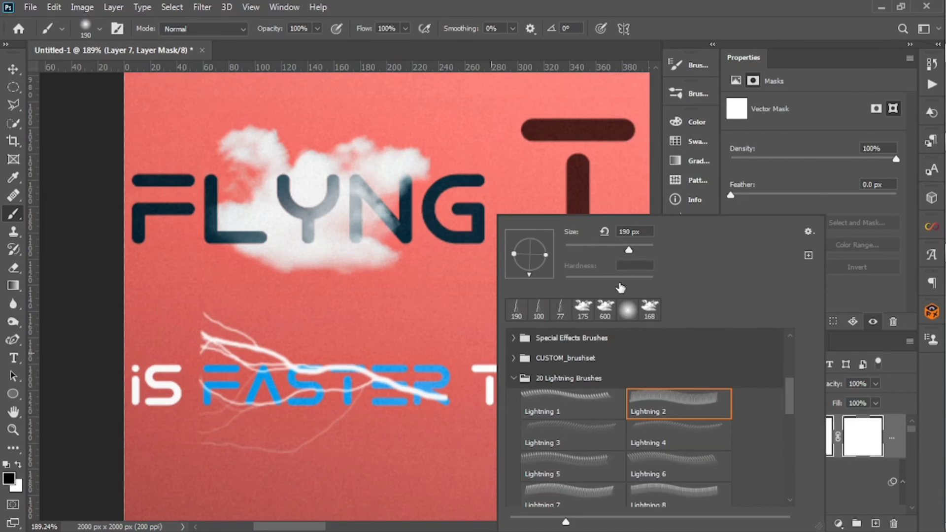
left_click(516, 309)
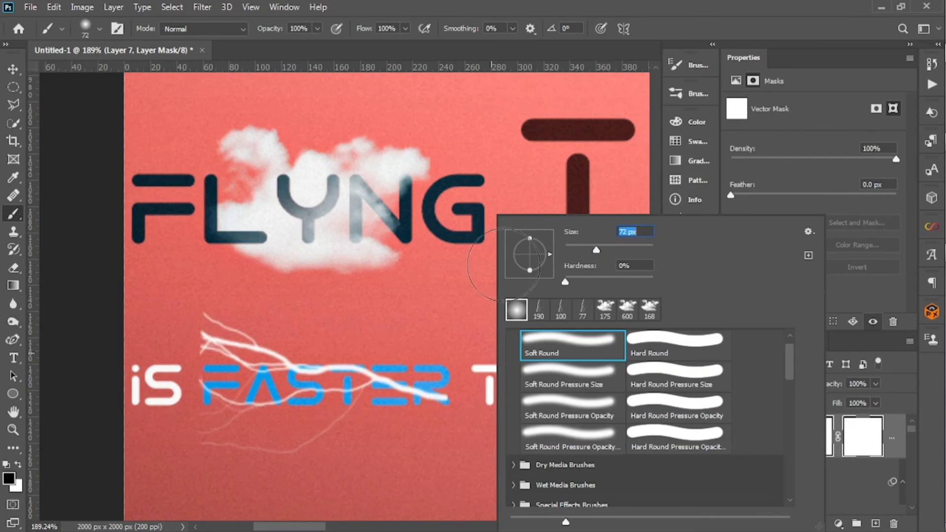
key("Return")
key("x")
scroll(289, 391, "up", 3)
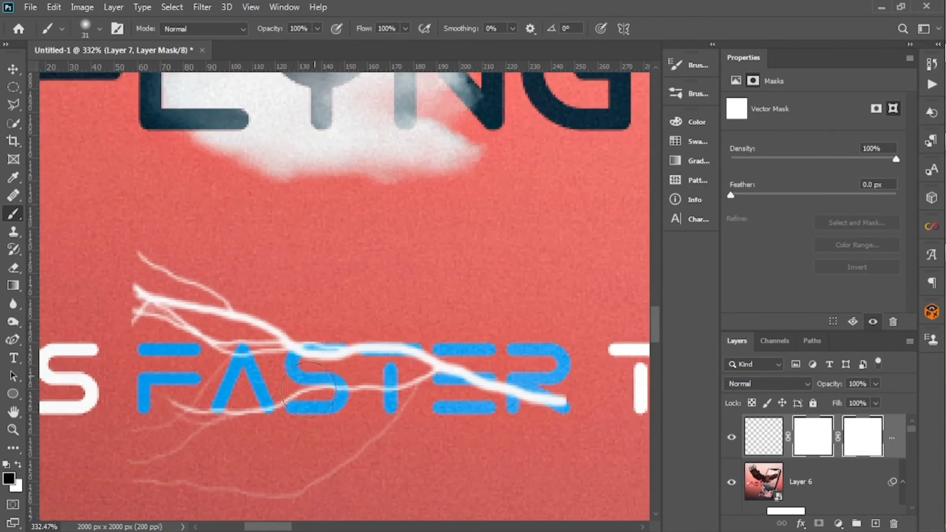
left_click_drag(342, 386, 304, 378)
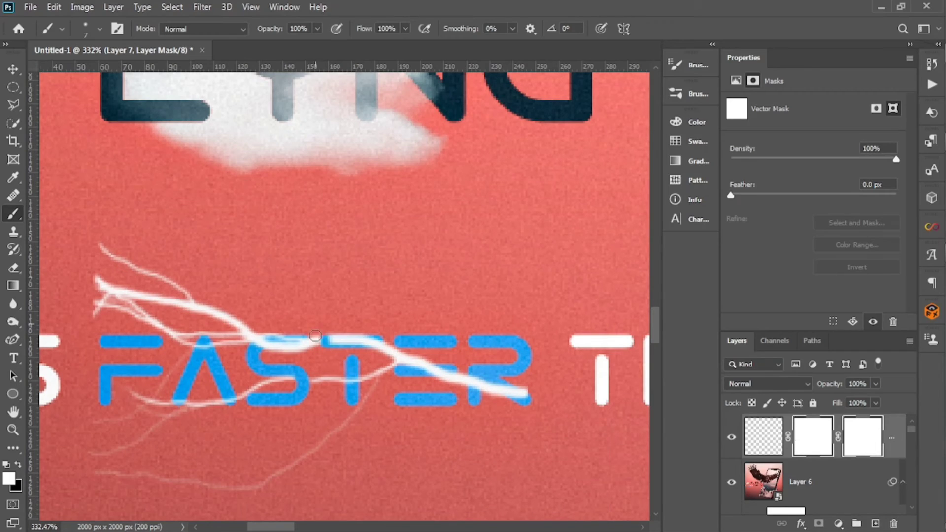
Step: Mask the lightning where it crosses the "T" and "R" of "FASTER", and fade its left tips and lower branches
scroll(387, 297, "down", 3)
scroll(388, 297, "right", 4)
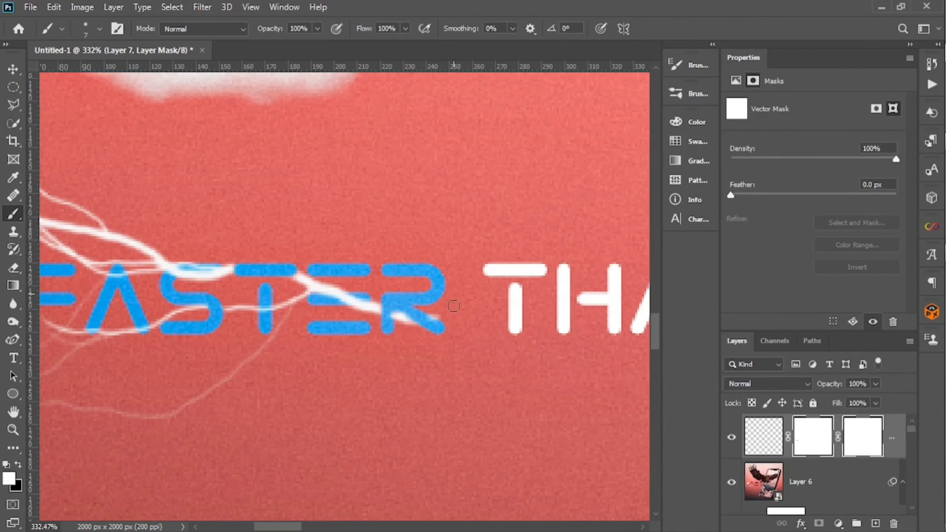
scroll(203, 414, "down", 6)
scroll(197, 362, "up", 7)
key("x")
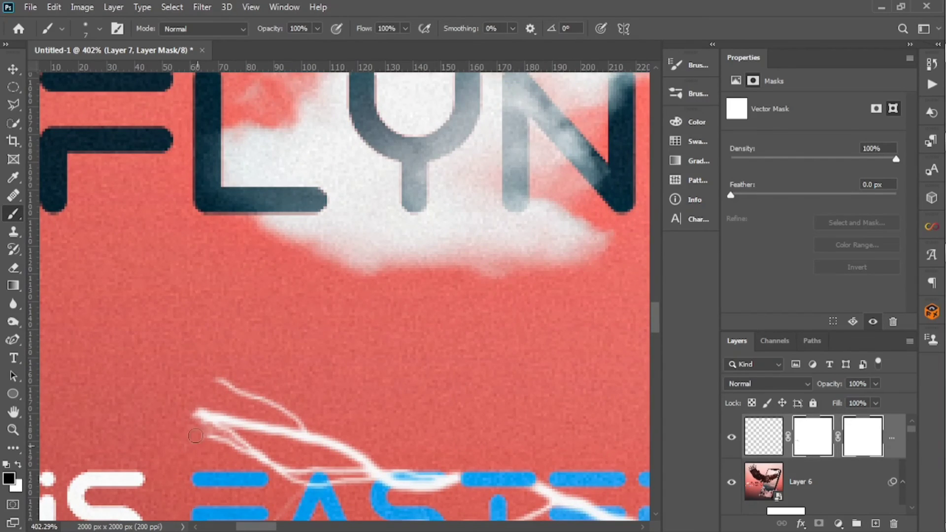
scroll(196, 436, "down", 4)
scroll(196, 435, "left", 1)
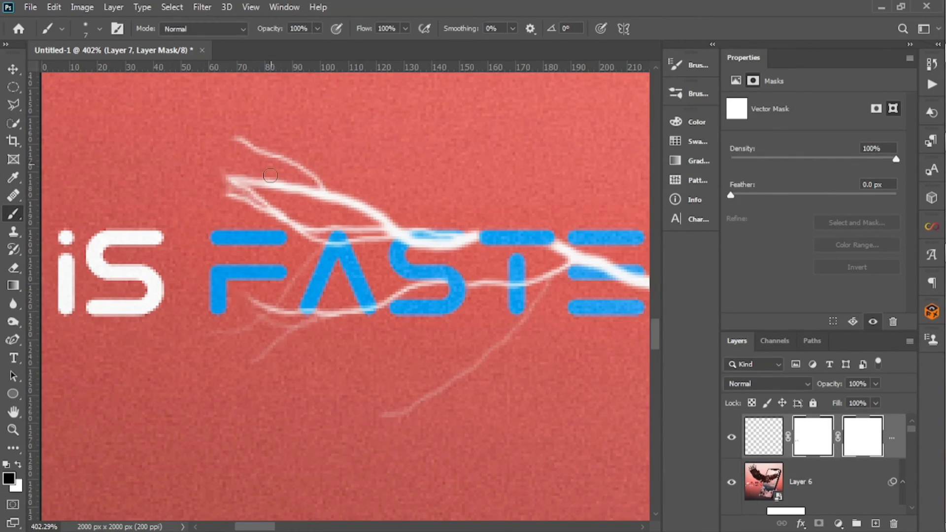
scroll(368, 381, "down", 4)
Step: Delete the unused vector mask from the lightning layer
right_click(866, 444)
left_click(867, 454)
right_click(859, 438)
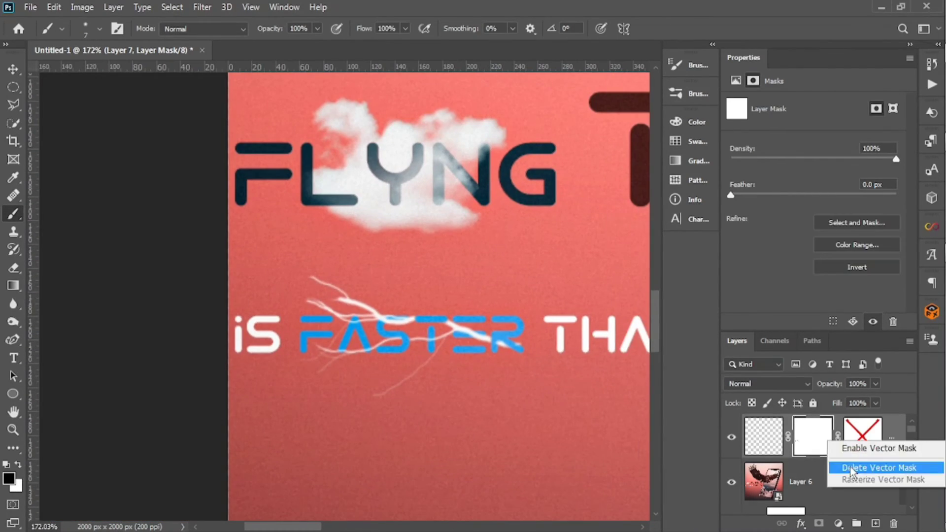
left_click(853, 468)
Step: Clip a solid color fill to the lightning layer and set its color to yellow ffff00
left_click(840, 525)
left_click(866, 284)
left_click(864, 110)
left_click(773, 460, "alt")
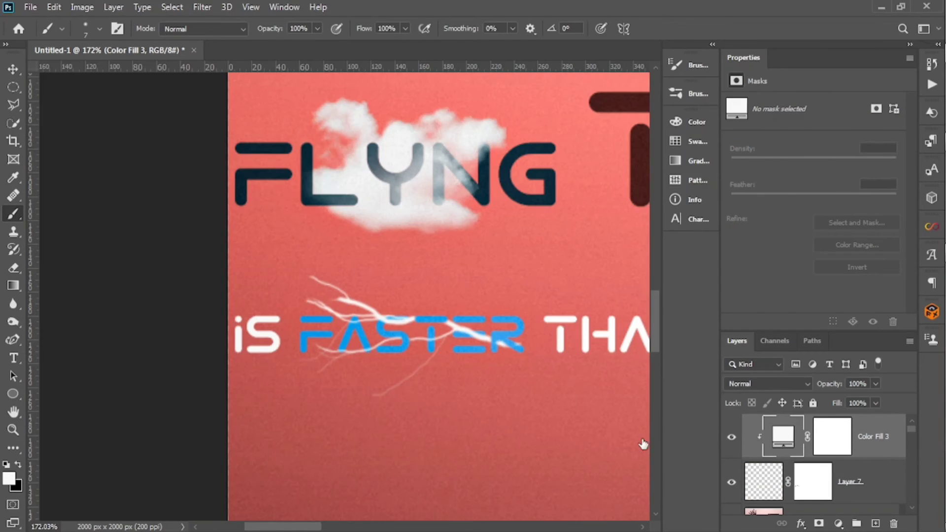
double_click(783, 436)
type("ffff00")
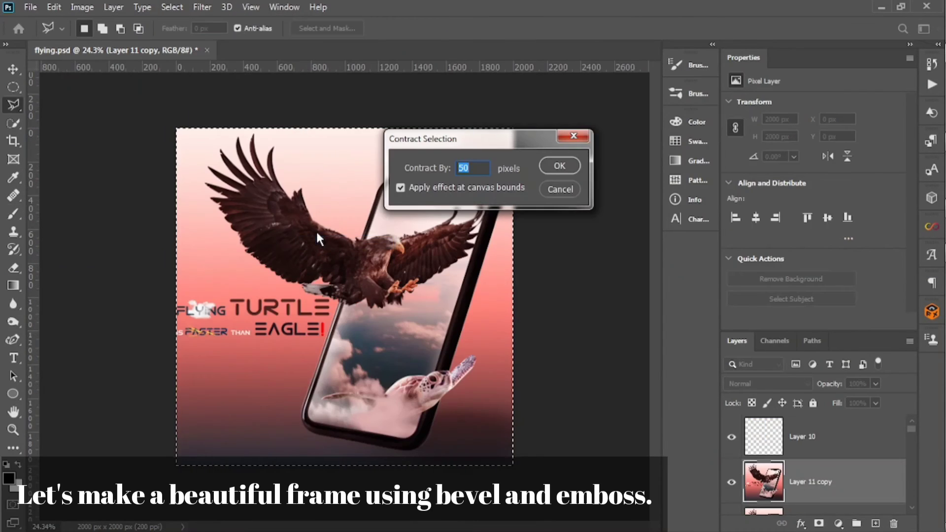
Step: Contract the canvas selection by 50 pixels, invert it, and fill the resulting border on Layer 10 with black
left_click(554, 169)
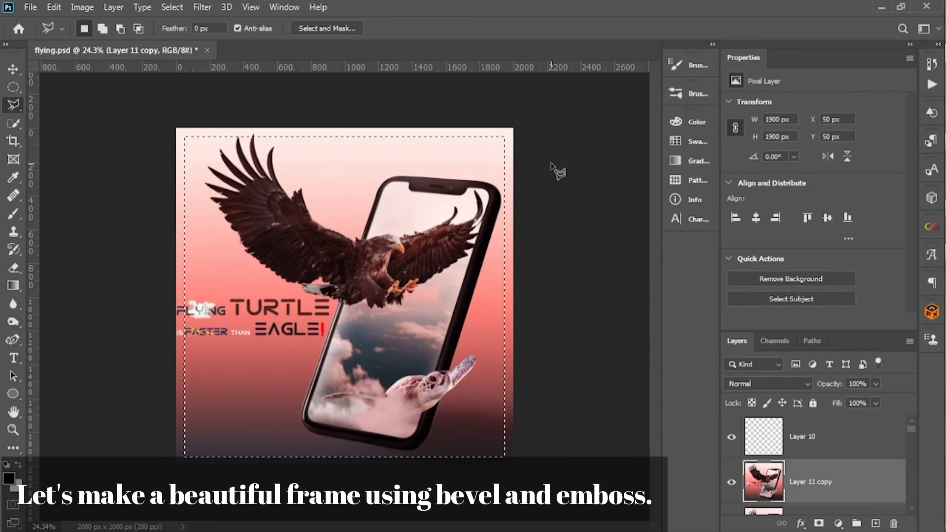
left_click(816, 432)
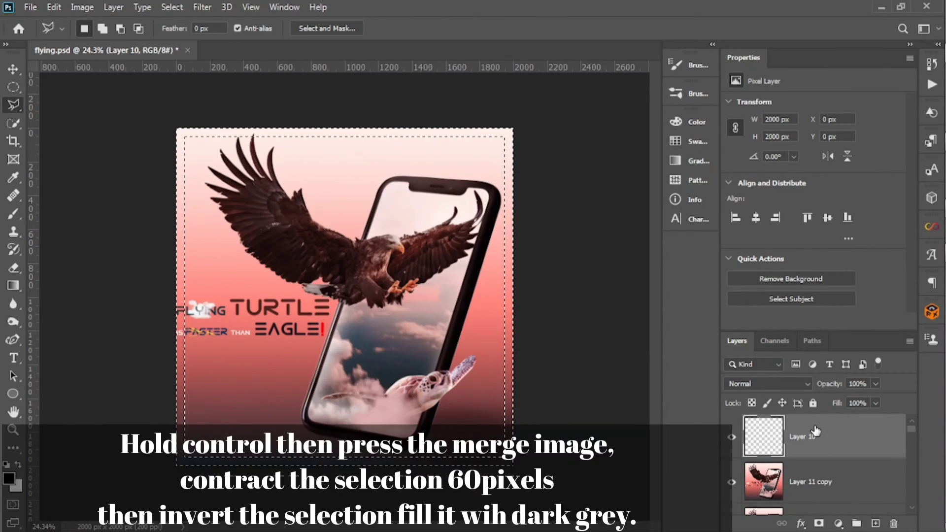
key("alt+BackSpace")
key("ctrl+d")
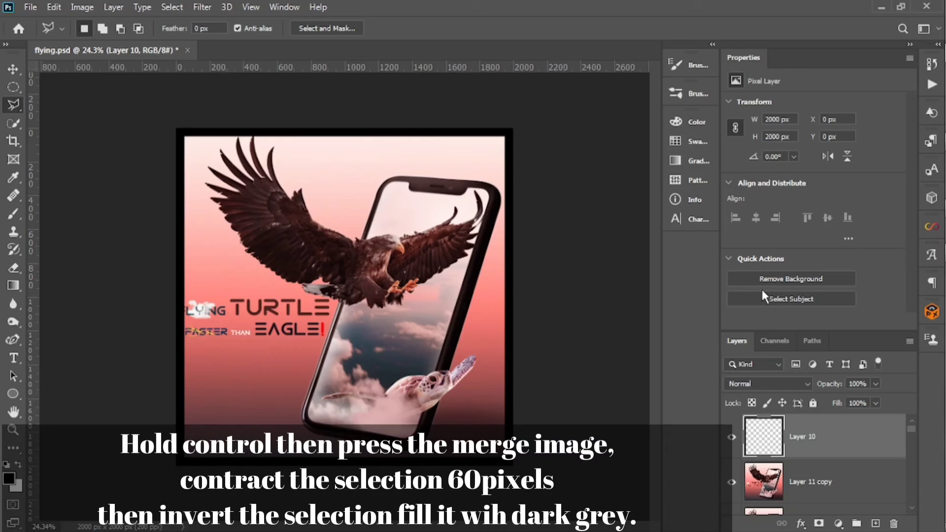
Step: Add a dark grey 2a2a2a solid color fill and clip it to the frame on Layer 10
left_click(838, 527)
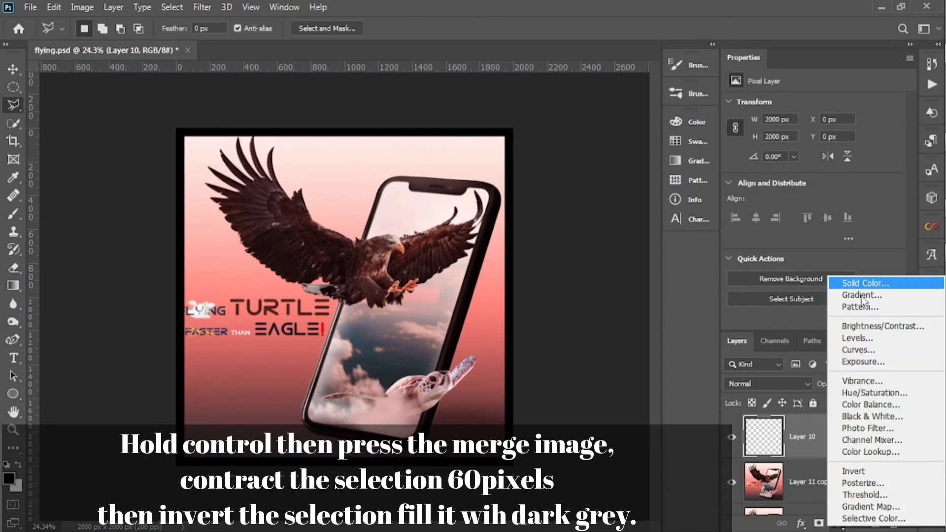
left_click(865, 288)
type("2a2a2a")
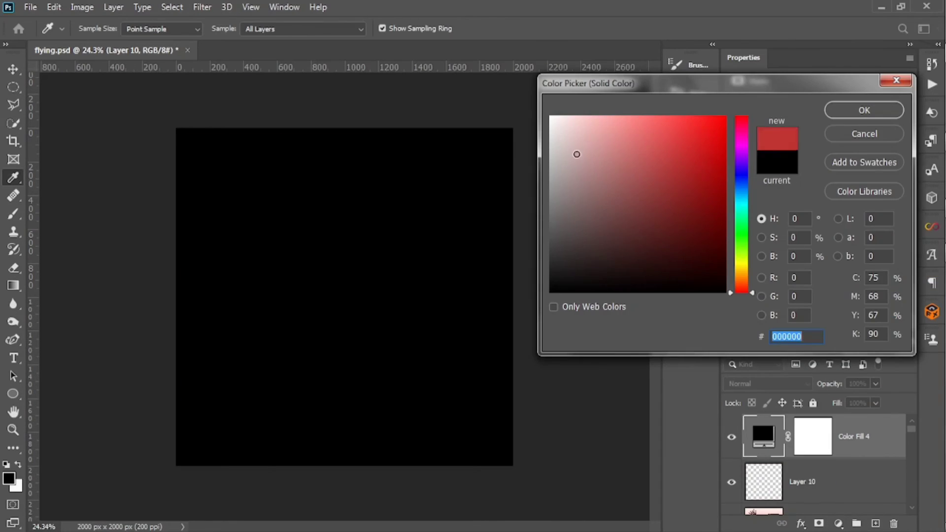
left_click(861, 114)
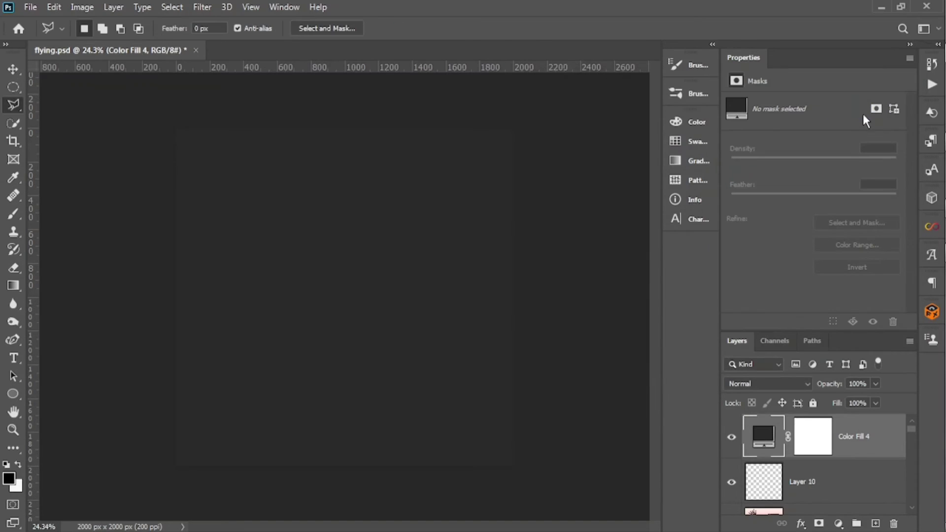
left_click(806, 456, "alt")
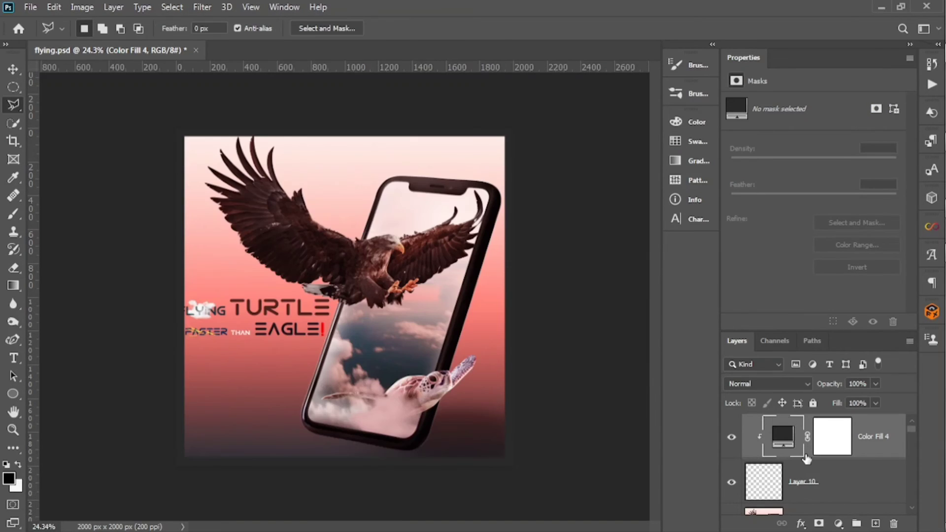
Step: Apply a smooth Inner Bevel to the Layer 10 frame with 251% depth, 90 px size and 0 px soften
left_click_drag(525, 182, 565, 182)
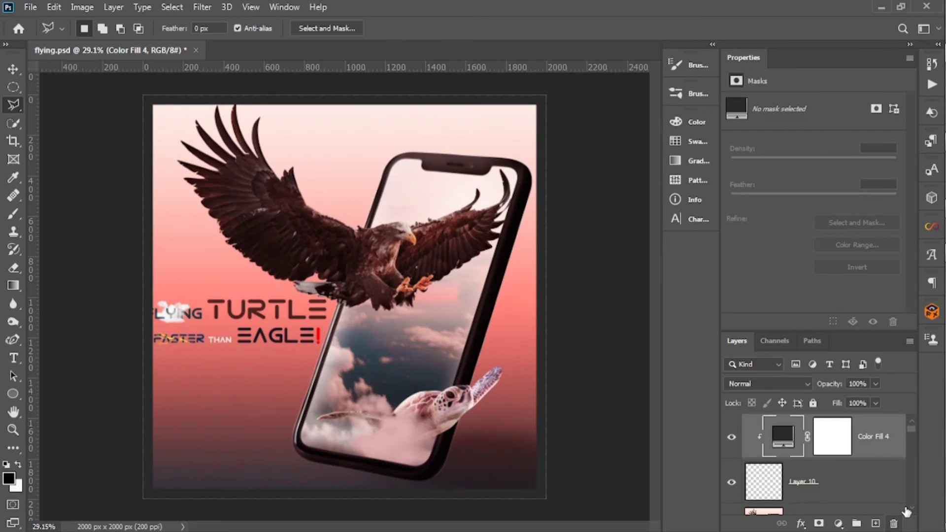
left_click(883, 493)
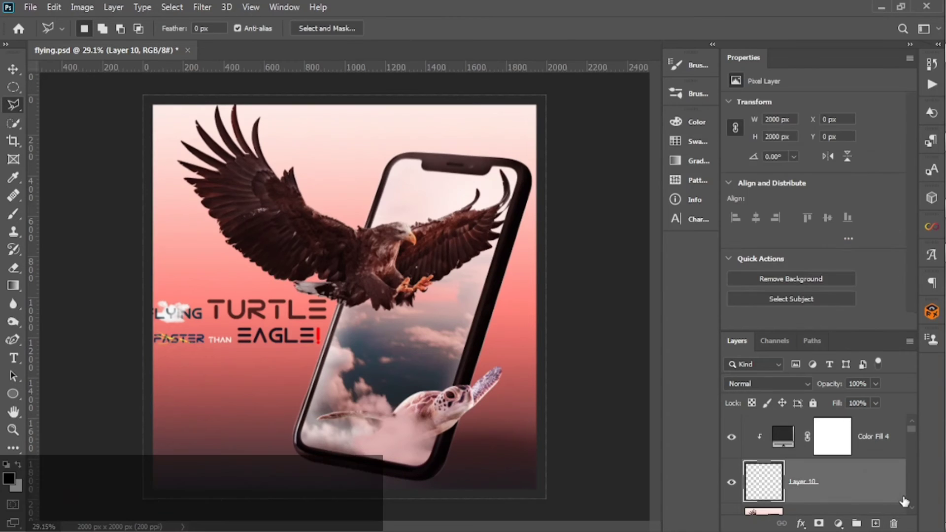
double_click(877, 483)
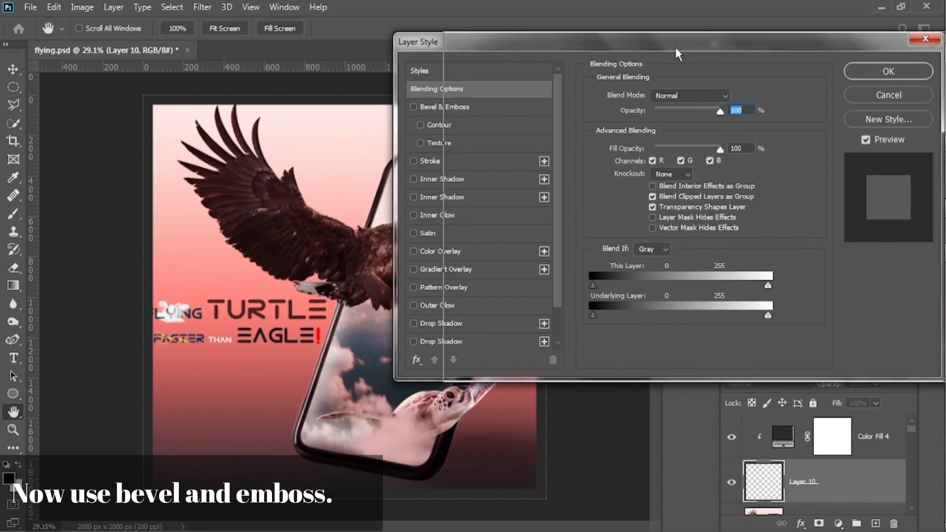
left_click_drag(675, 44, 812, 44)
left_click_drag(399, 94, 510, 104)
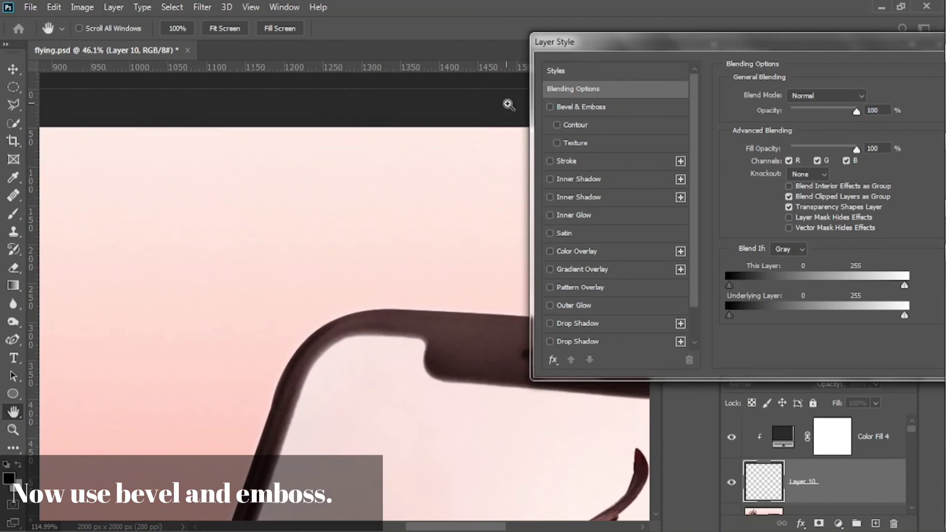
left_click_drag(447, 116, 417, 243)
left_click(550, 108)
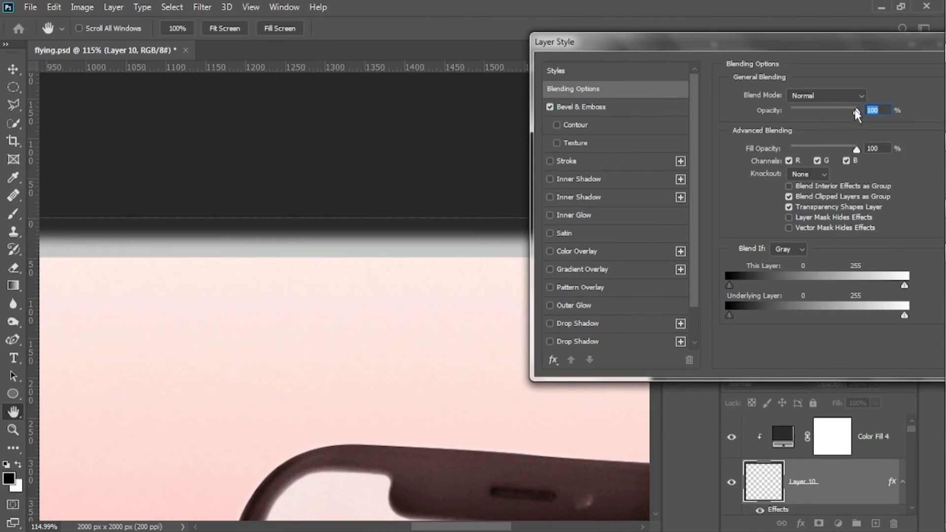
left_click(581, 106)
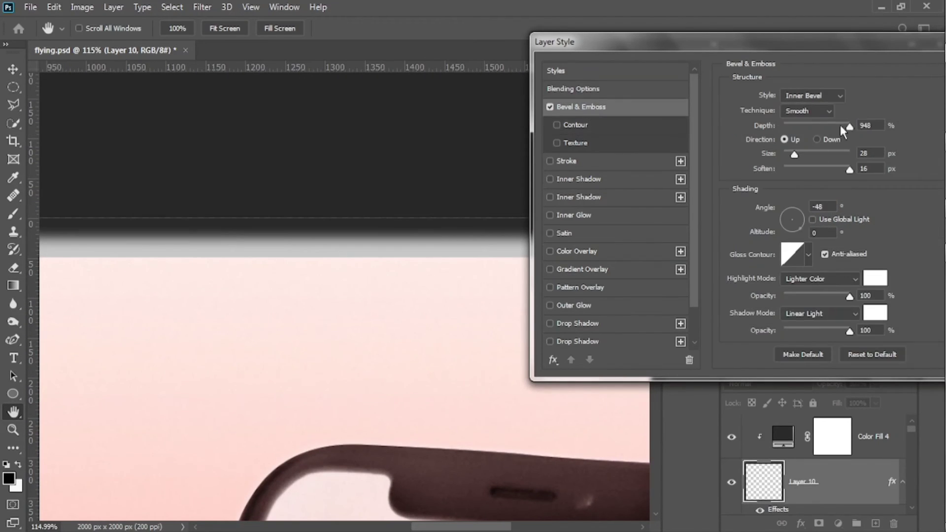
left_click_drag(795, 154, 780, 171)
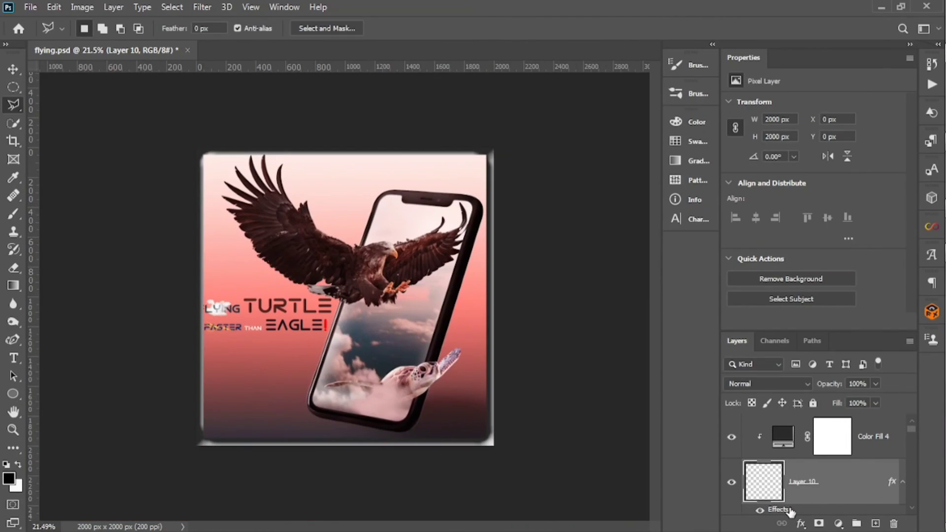
Step: Reduce the frame's bevel size and change the bevel highlight color from white to a neutral grey
scroll(795, 480, "down", 1)
double_click(795, 478)
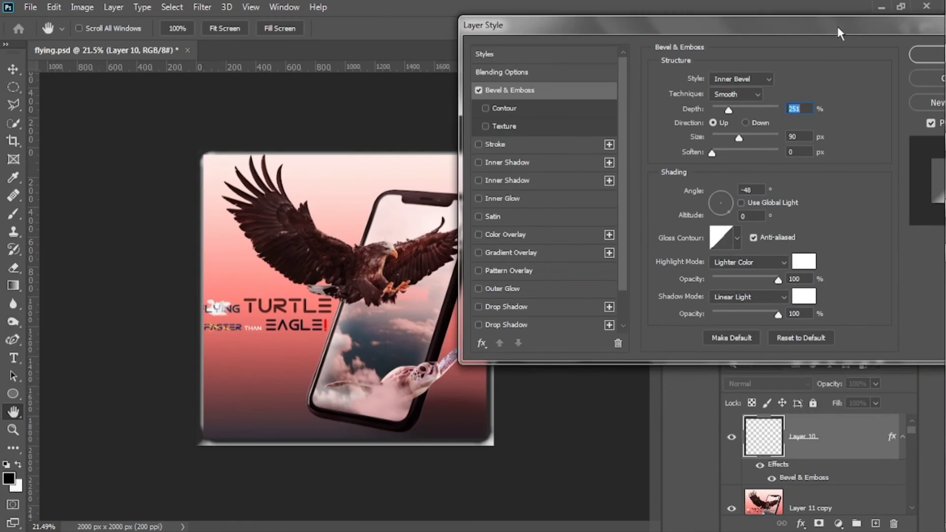
left_click_drag(739, 138, 724, 140)
left_click(804, 262)
left_click(582, 191)
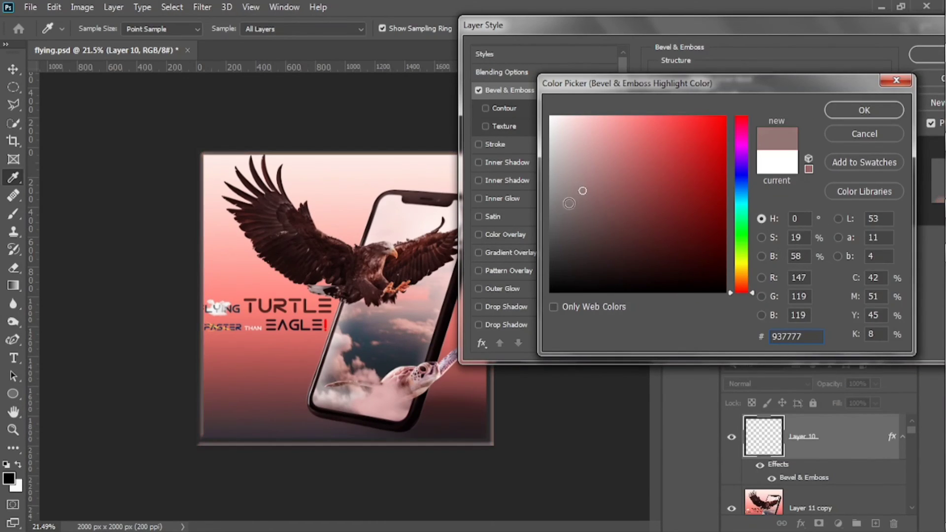
left_click(555, 217)
left_click(865, 110)
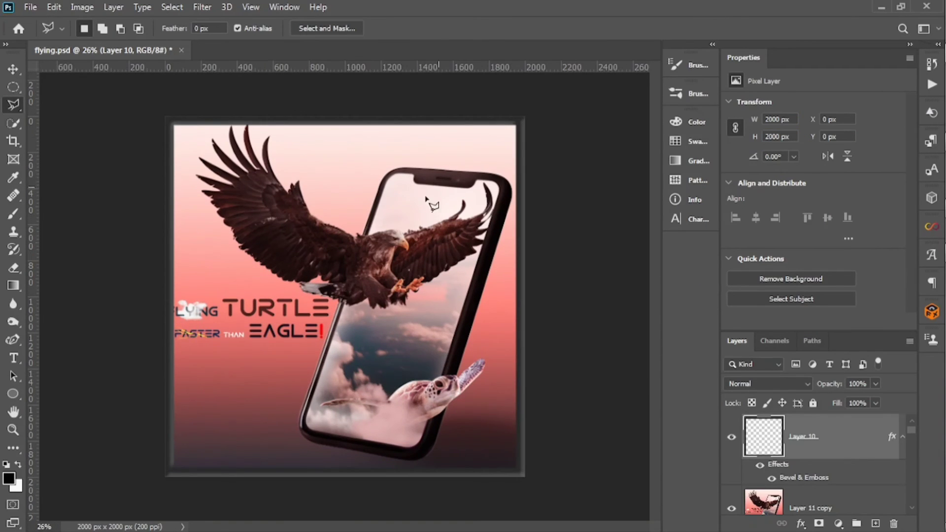
Step: Add a black Normal drop shadow at 100% opacity to the Layer 10 frame and adjust its size and offset over the artwork
scroll(427, 198, "up", 1)
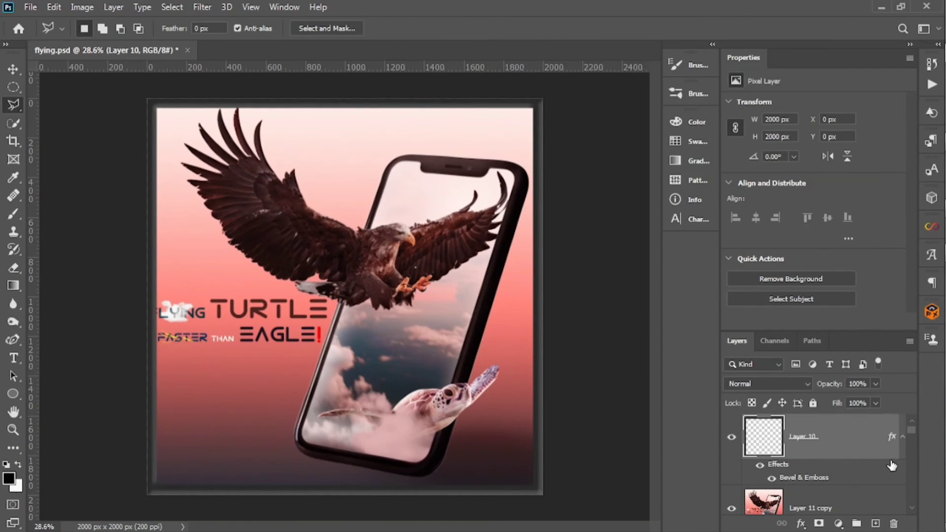
double_click(869, 459)
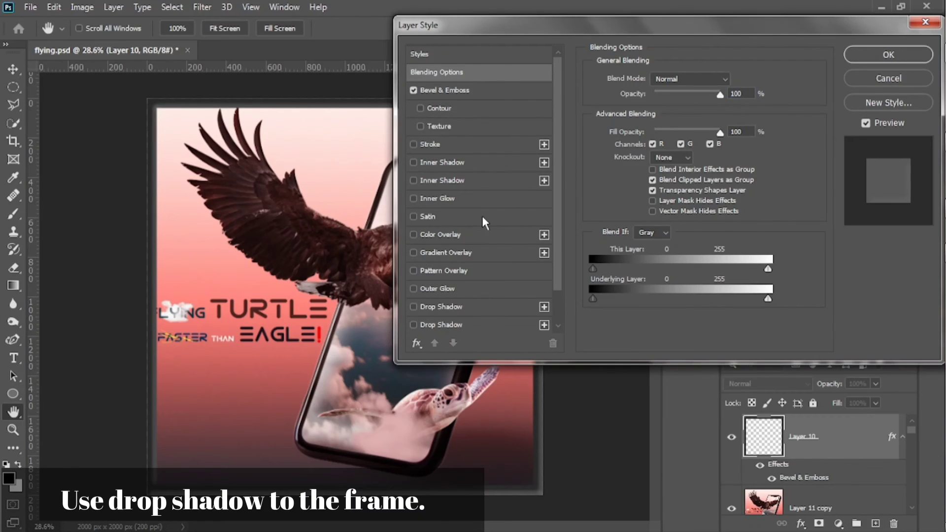
left_click_drag(604, 31, 702, 31)
left_click(525, 325)
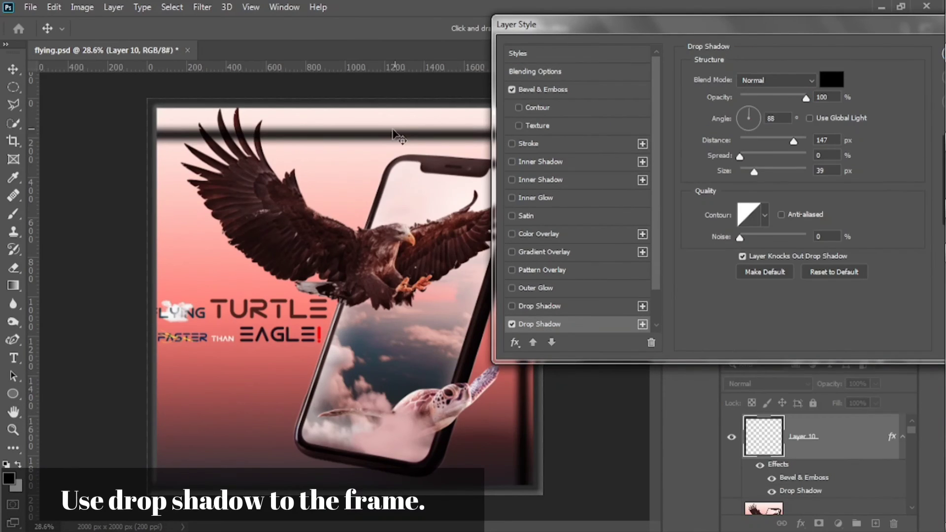
left_click_drag(399, 137, 404, 121)
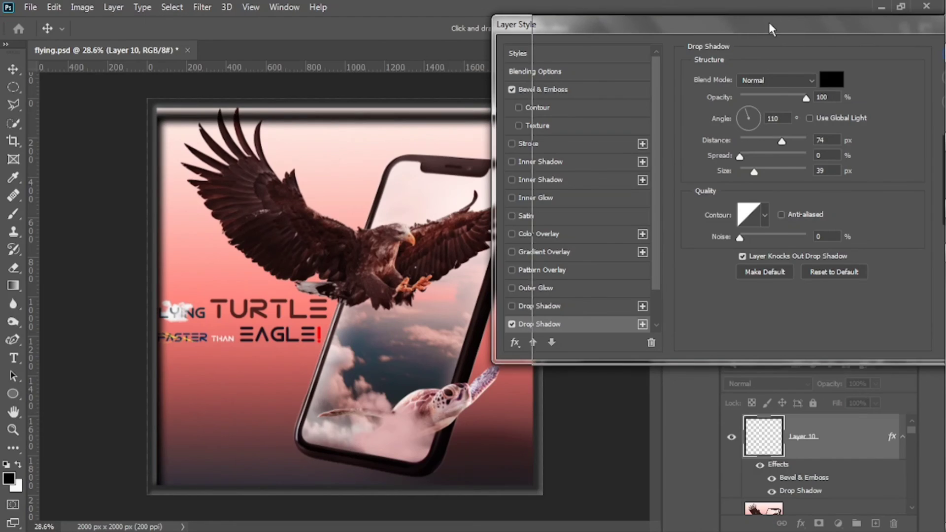
left_click_drag(771, 28, 863, 10)
left_click(803, 171)
left_click_drag(506, 125, 502, 114)
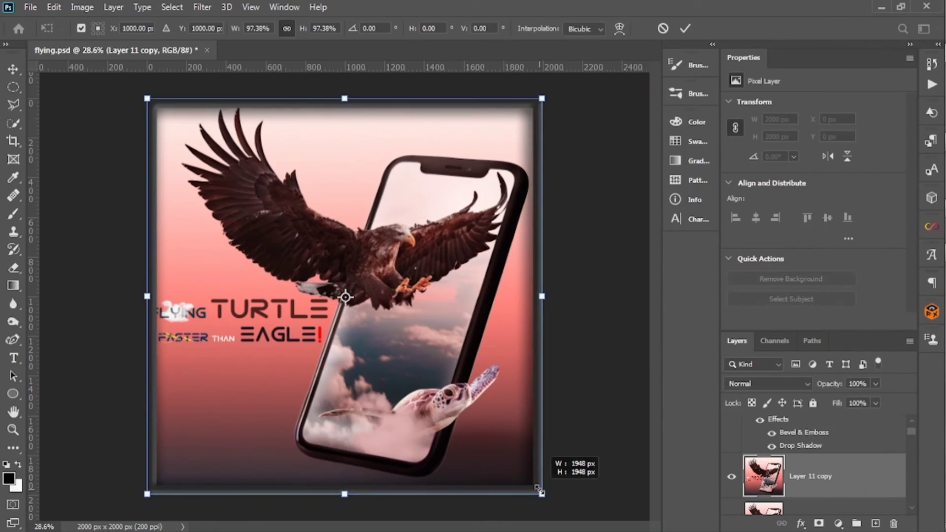
Step: Scale the Layer 11 copy artwork down to 93.18%, then enlarge it by 102.06% to fit inside the frame
left_click_drag(538, 489, 526, 477)
left_click(686, 29)
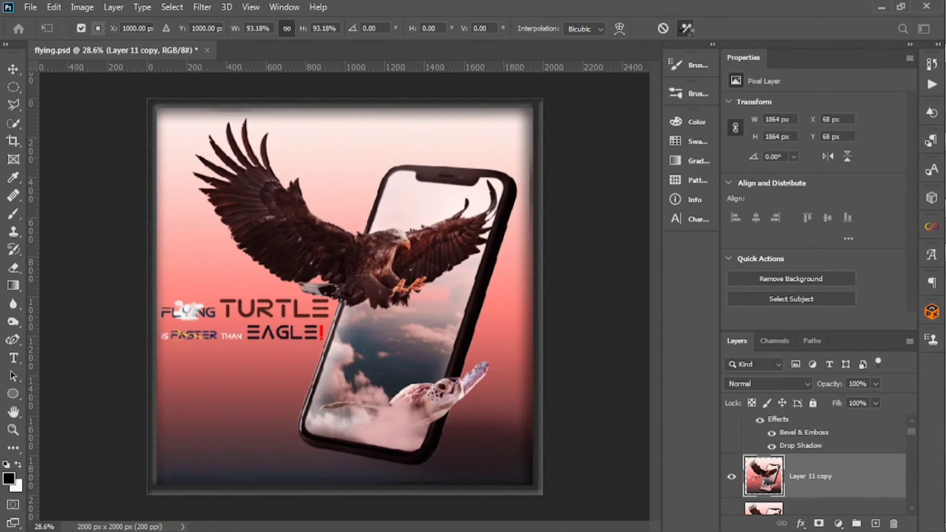
key("ctrl+t")
mouse_move(539, 488)
left_mouse_down()
mouse_move(537, 496)
mouse_move(534, 488)
left_mouse_up()
scroll(118, 298, "up", 5)
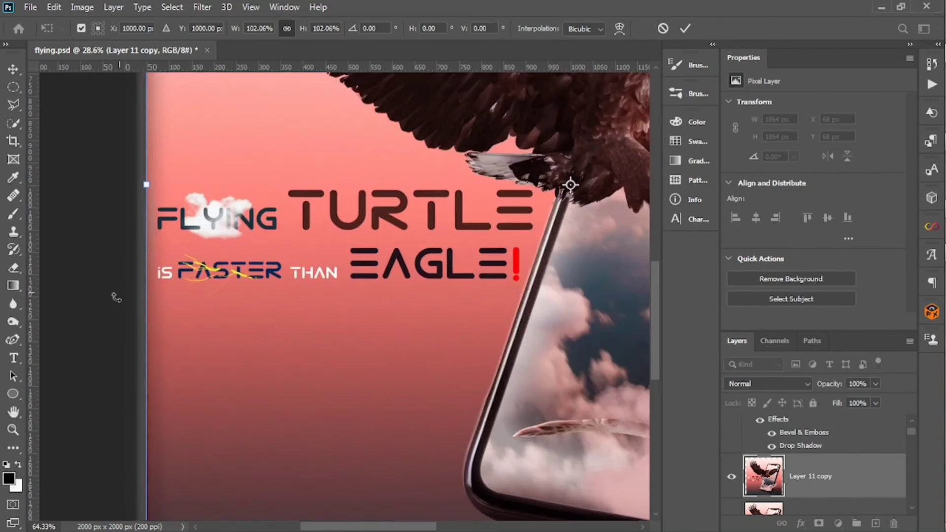
left_click(686, 29)
scroll(420, 252, "down", 2)
Step: Examine the bottom of the layer stack and compare the image with and without the back gradient layer
scroll(420, 253, "down", 5)
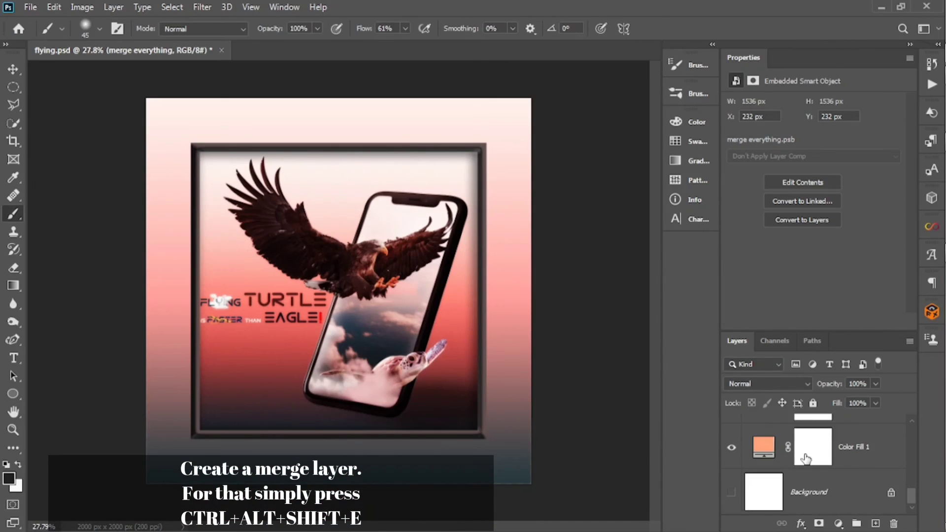
scroll(838, 473, "up", 3)
scroll(842, 483, "down", 3)
left_click(847, 490)
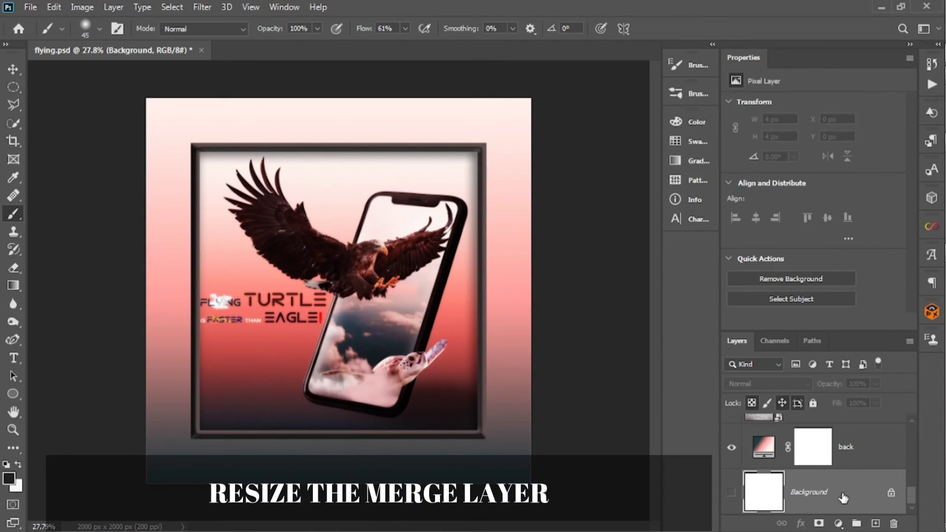
left_click(848, 456)
left_click(732, 447)
left_click(732, 448)
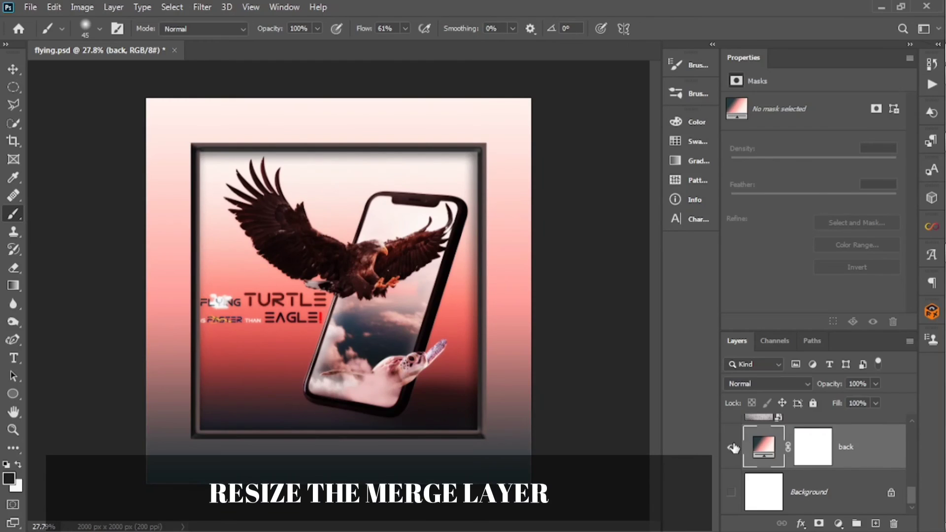
left_click(732, 448)
left_click(732, 448)
scroll(734, 447, "up", 1)
Step: Show the wall texture layer above the back gradient and lower its opacity to 79%
left_click(732, 447)
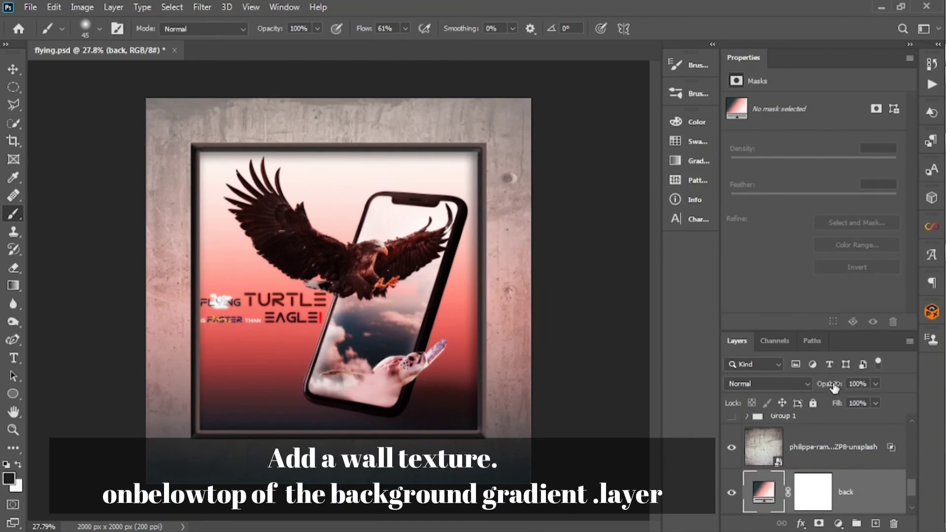
left_click(820, 460)
left_click_drag(828, 385, 906, 378)
Step: Adjust the wall texture's Blend If range for the underlying layer's dark tones and set the layer opacity to 75%
double_click(890, 452)
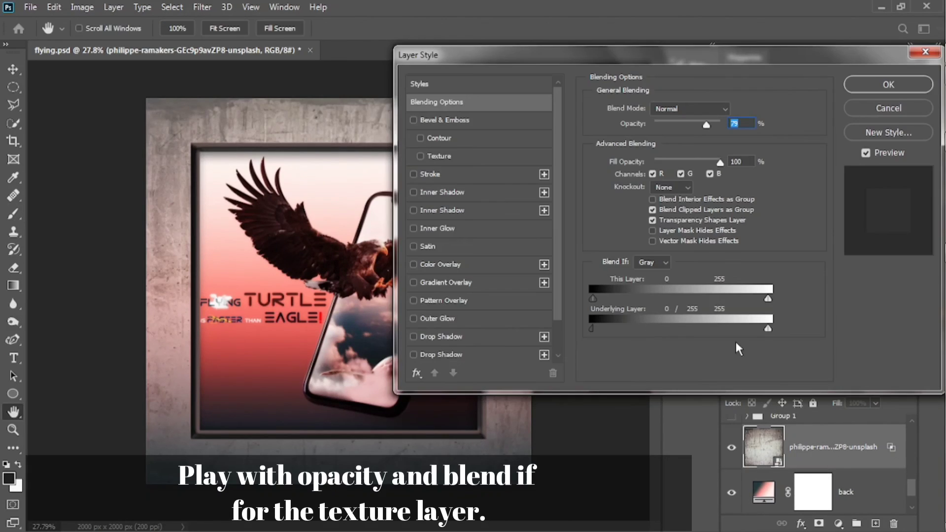
left_click_drag(767, 329, 758, 329)
mouse_move(769, 329)
left_mouse_down()
mouse_move(642, 324)
mouse_move(564, 333)
mouse_move(775, 328)
left_mouse_up()
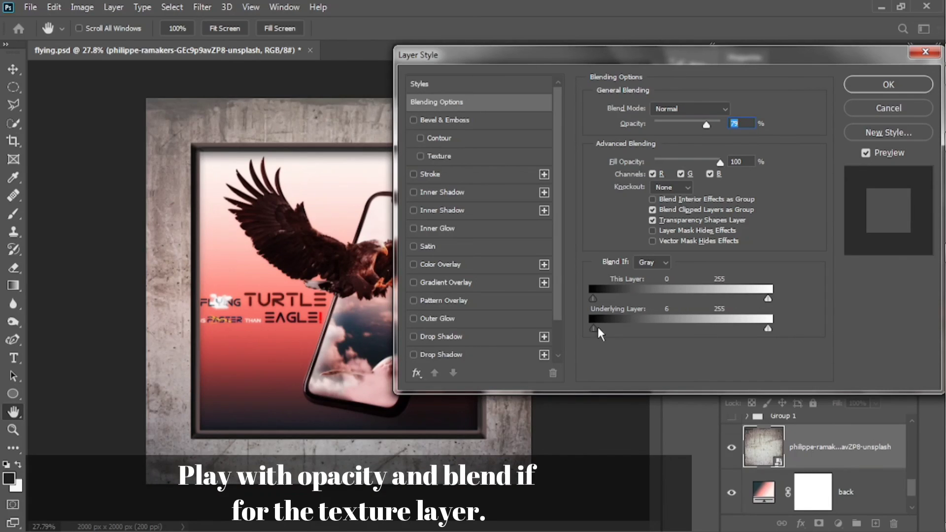
left_click_drag(594, 329, 645, 331)
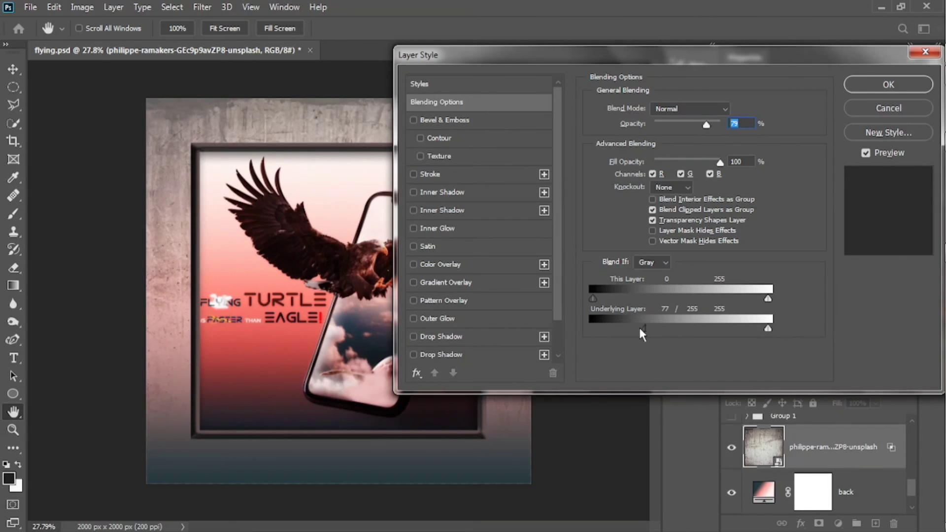
mouse_move(707, 124)
left_mouse_down()
mouse_move(690, 129)
mouse_move(704, 128)
left_mouse_up()
key("Return")
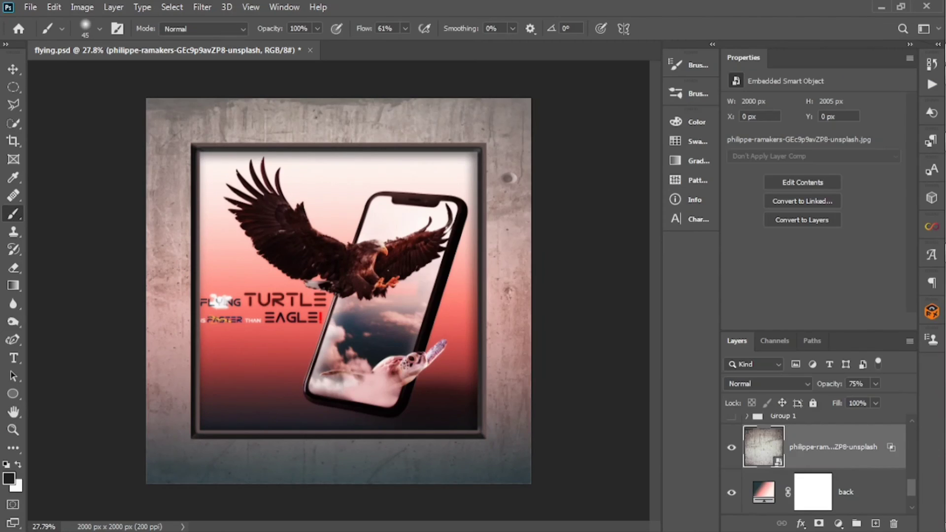
Step: Add a Curves adjustment above the wall texture, raising the highlights and pulling the shadows from input 82 to output 56
left_click(839, 524)
left_click(858, 338)
left_click_drag(856, 177, 855, 168)
left_click_drag(805, 227, 802, 240)
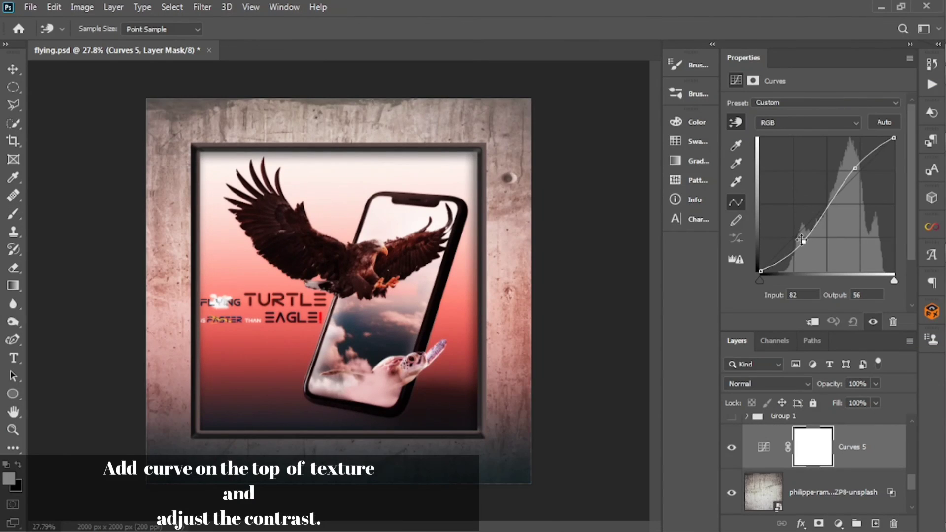
left_click(858, 449)
Step: Recolor the first Multiply drop shadow on the merge everything layer with a tone sampled from the wall, adjusting its opacity and size
scroll(857, 452, "up", 7)
scroll(775, 486, "down", 1)
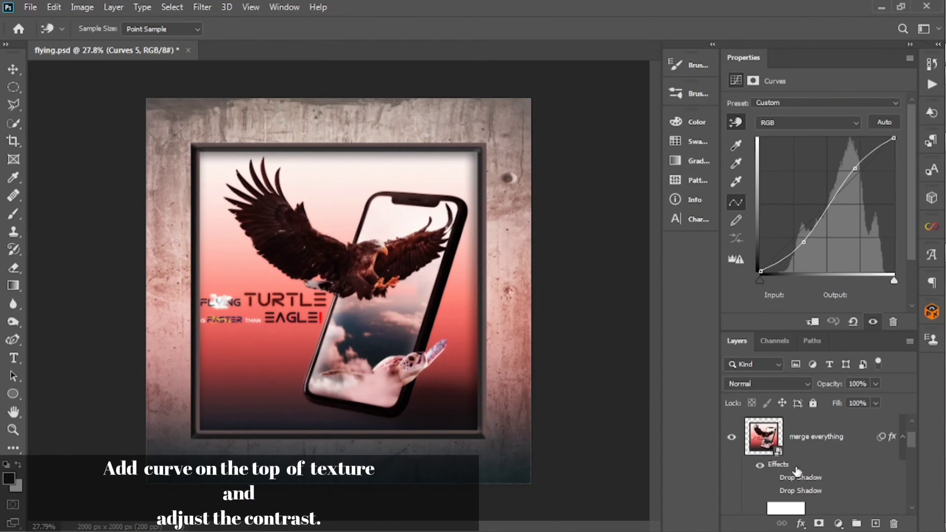
double_click(800, 479)
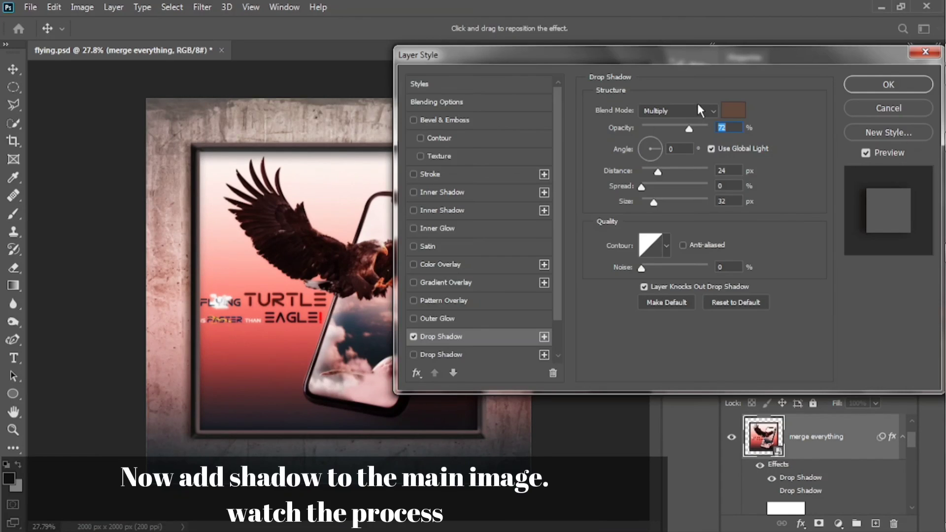
left_click(734, 110)
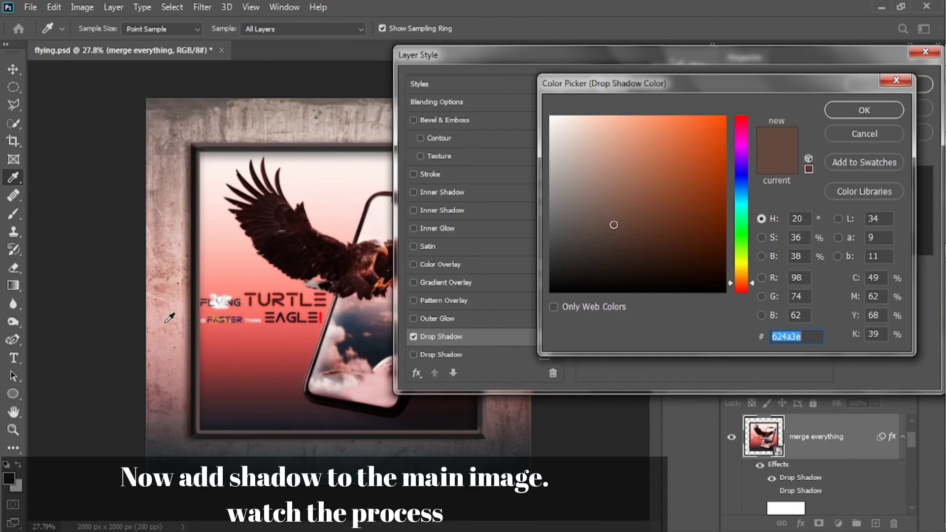
left_click(188, 444)
left_click(864, 110)
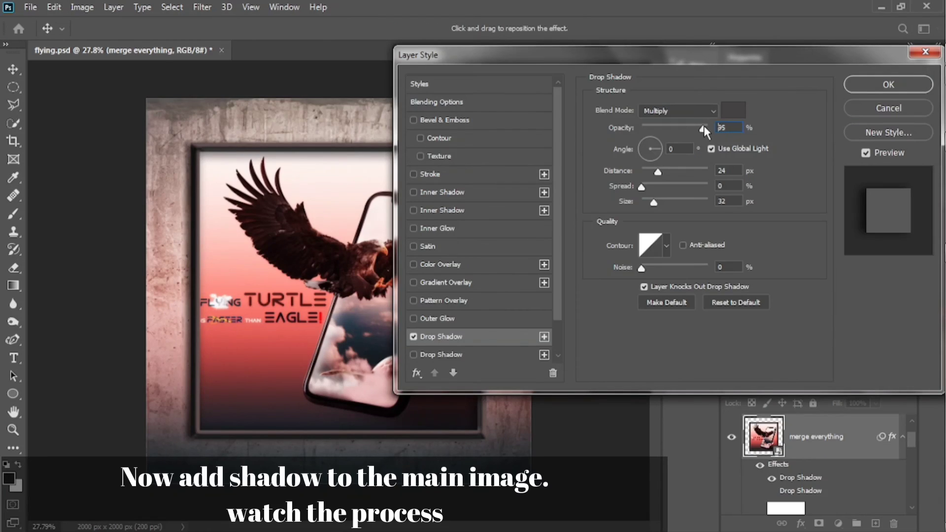
left_click_drag(653, 204, 652, 205)
left_click(880, 93)
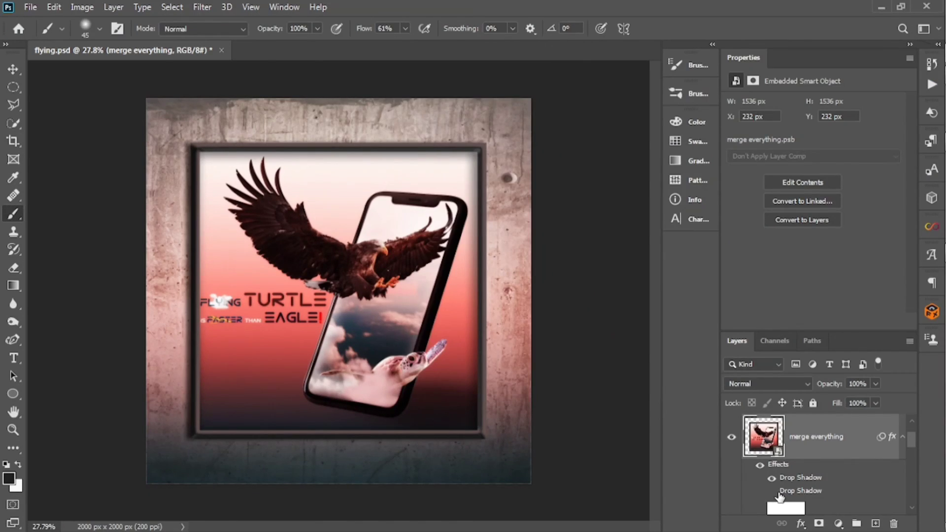
Step: Enable the second drop shadow on the merge everything layer and set its color to a dark tone sampled from the image
left_click(772, 492)
double_click(807, 493)
left_click_drag(189, 251, 249, 264)
left_click(733, 110)
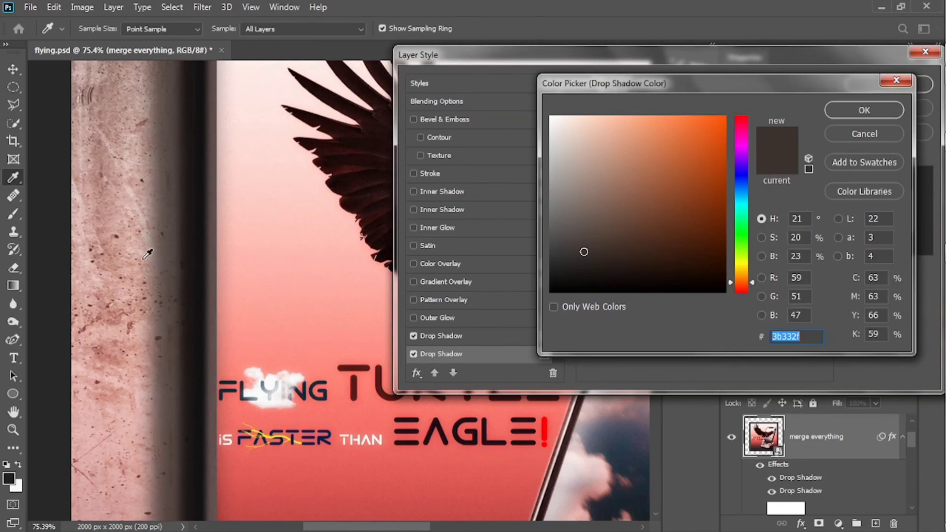
left_click_drag(150, 419, 171, 294)
left_click_drag(135, 340, 166, 380)
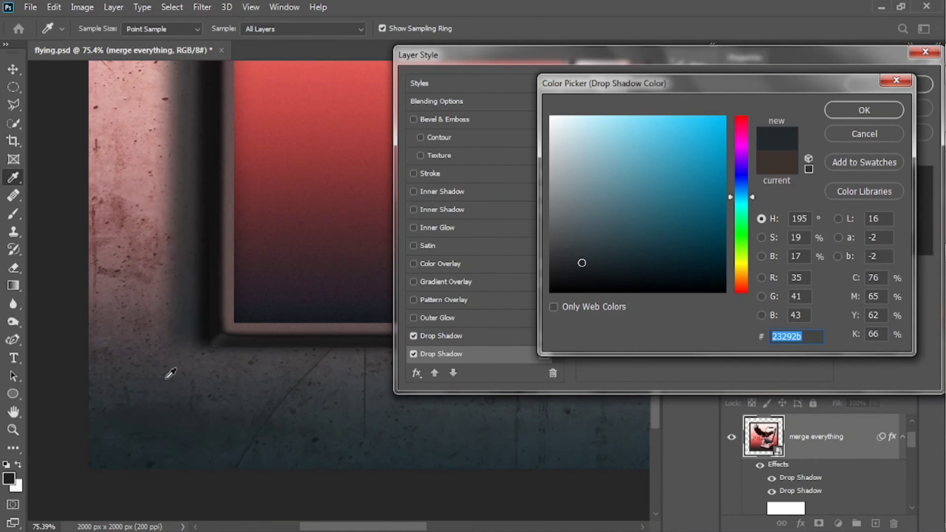
left_click_drag(197, 118, 183, 64)
left_click(182, 407)
left_click(197, 329)
left_click_drag(256, 66, 258, 465)
left_click(865, 110)
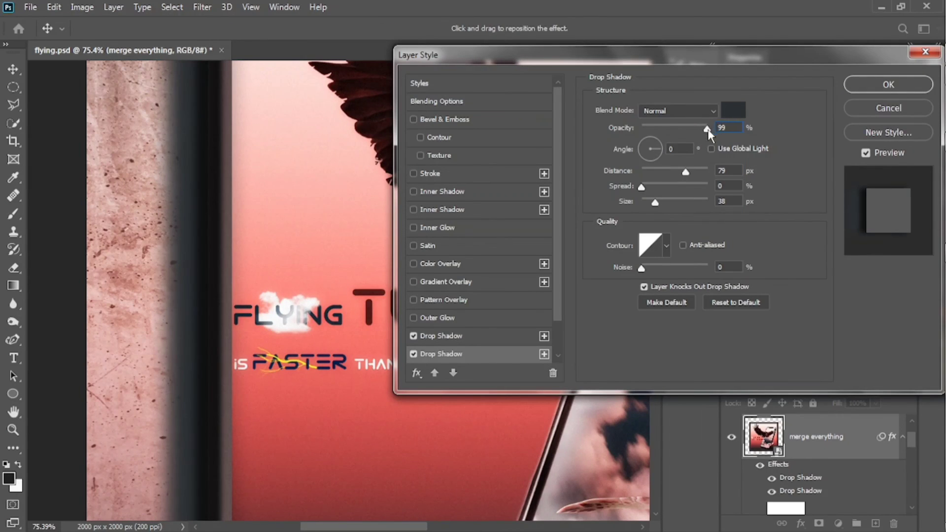
Step: Set the second drop shadow's blend mode to Multiply and its size to 57 px, and apply the layer style
left_click(678, 110)
left_click(666, 170)
left_click_drag(656, 202, 660, 202)
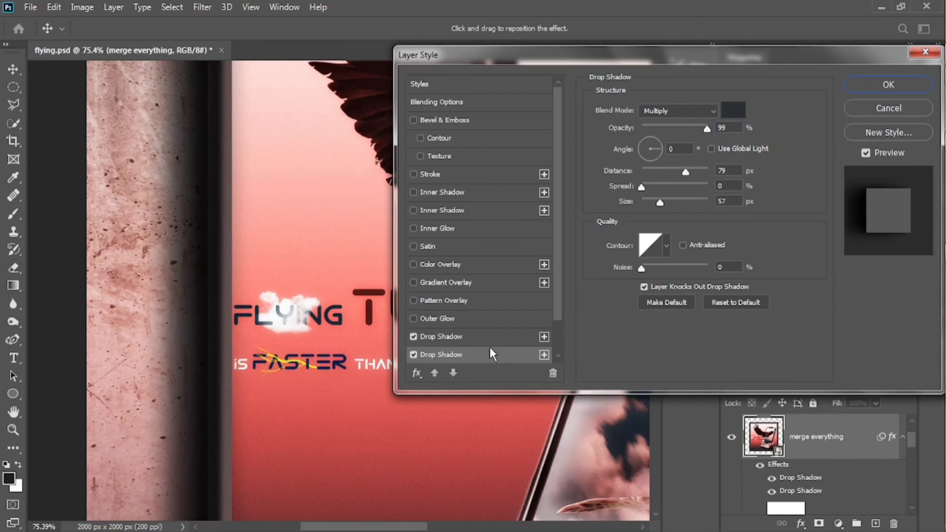
left_click(444, 336)
left_click(881, 87)
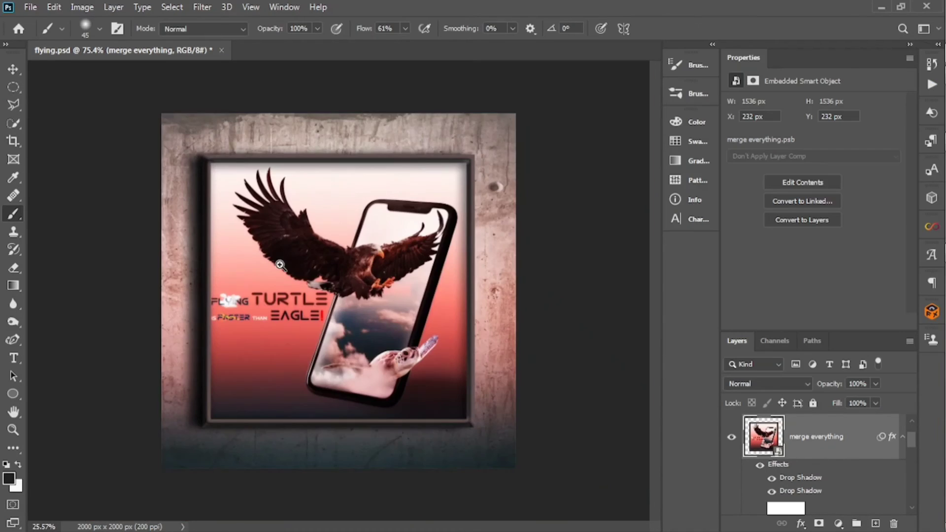
scroll(470, 195, "down", 1)
scroll(470, 196, "up", 1)
scroll(470, 196, "down", 1)
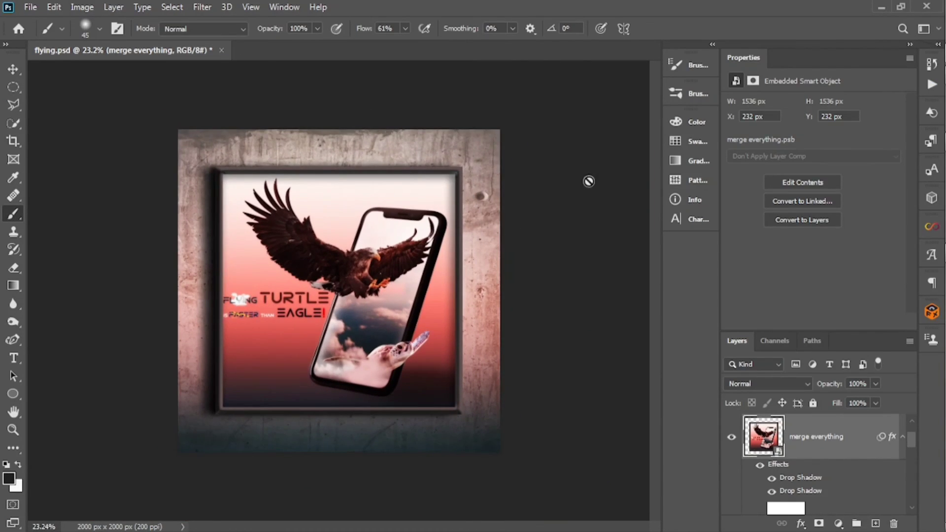